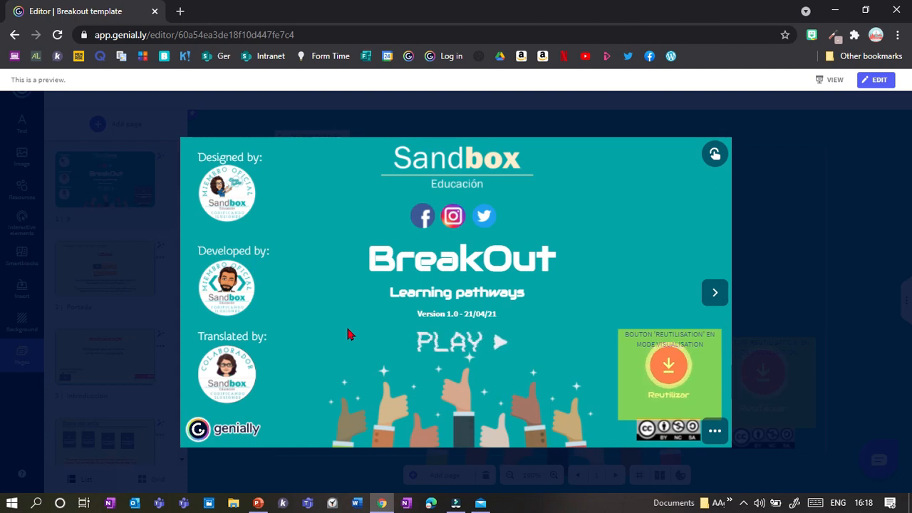
# Start a new game in the breakout template preview, pass the introduction, choose the sheep avatar and continue to the map.
pyautogui.click(468, 343)
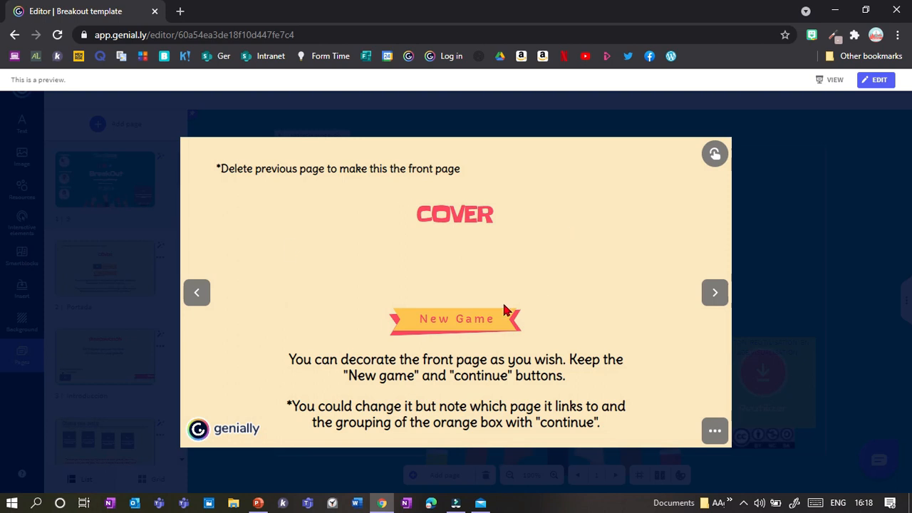
pyautogui.click(471, 322)
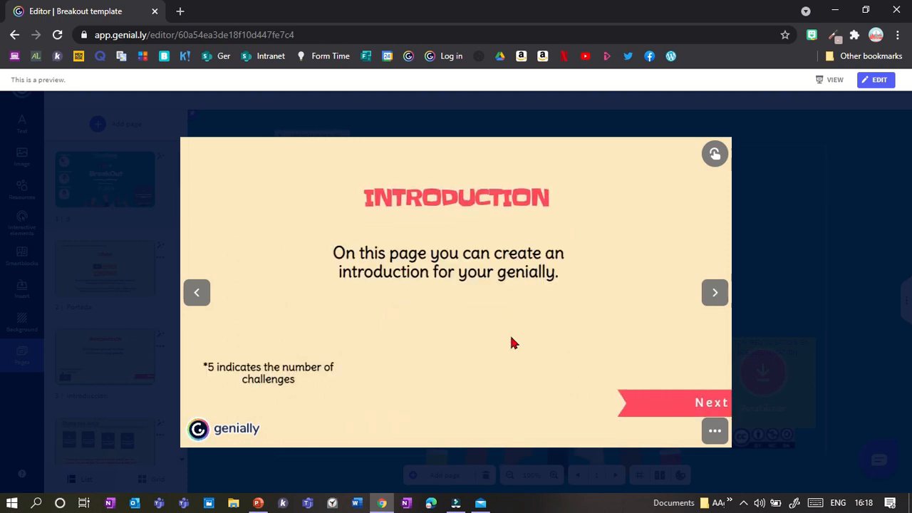
pyautogui.click(656, 406)
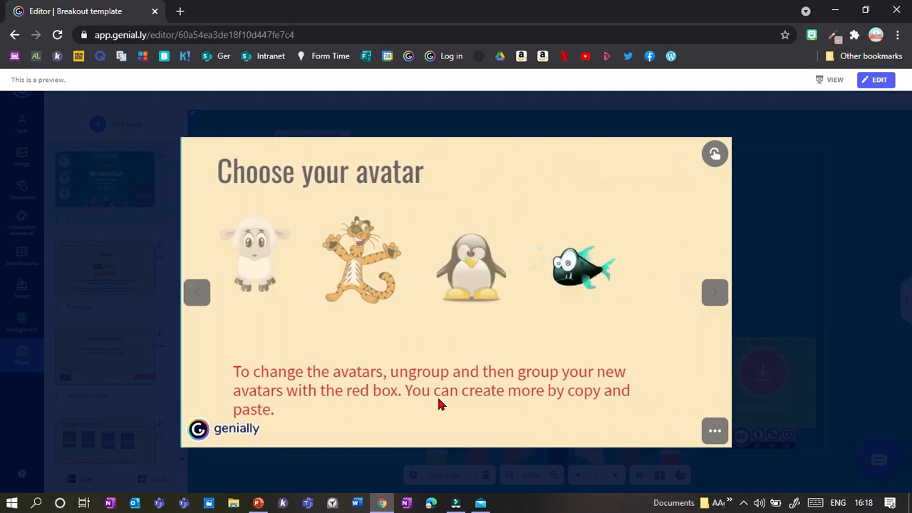
pyautogui.click(251, 271)
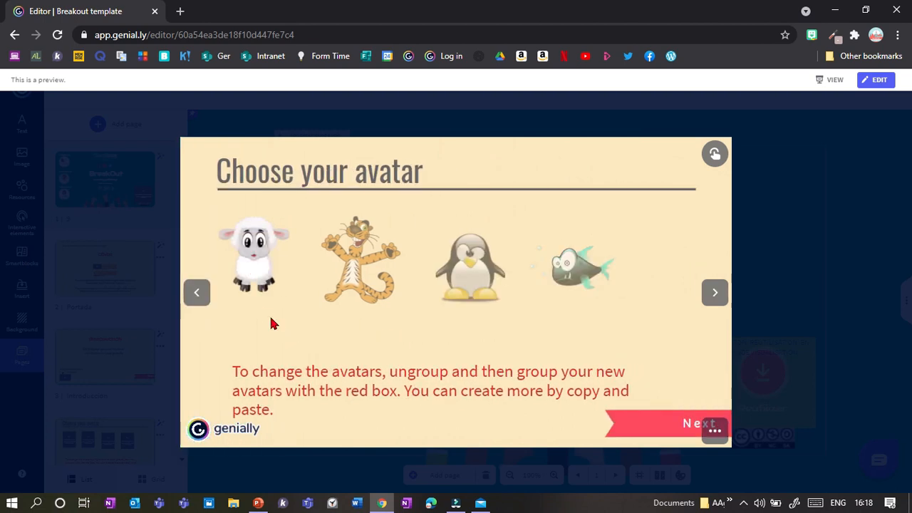
pyautogui.click(652, 428)
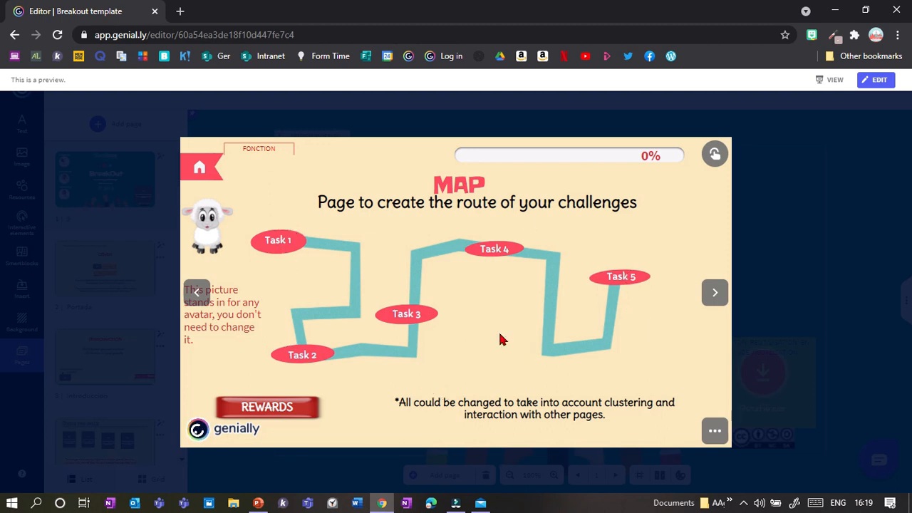
# Play Task 1 from the map through the Challenge 1 pages and Reward 1 to the rewards overview.
pyautogui.click(281, 241)
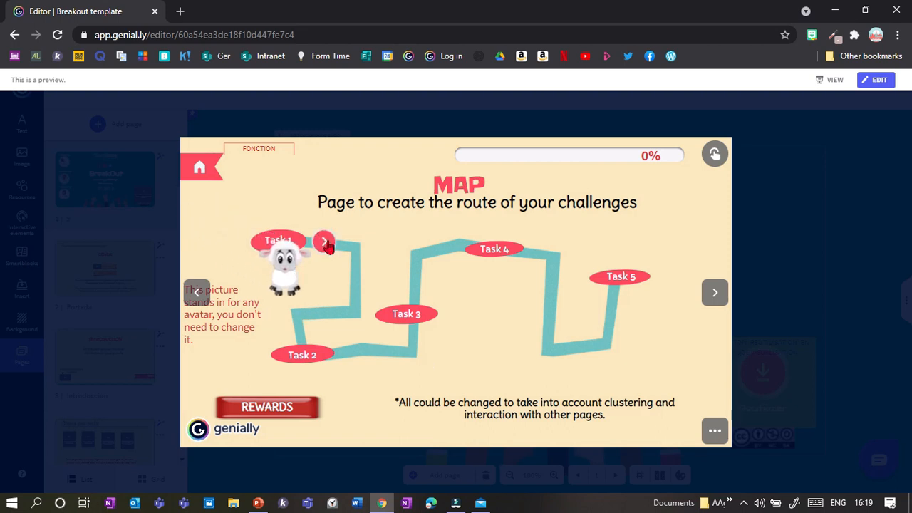
pyautogui.click(325, 243)
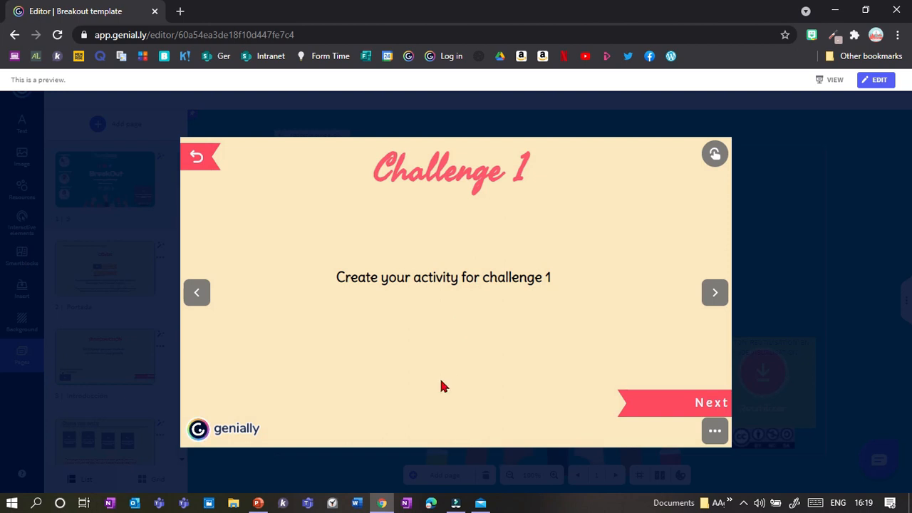
pyautogui.click(668, 404)
pyautogui.click(668, 405)
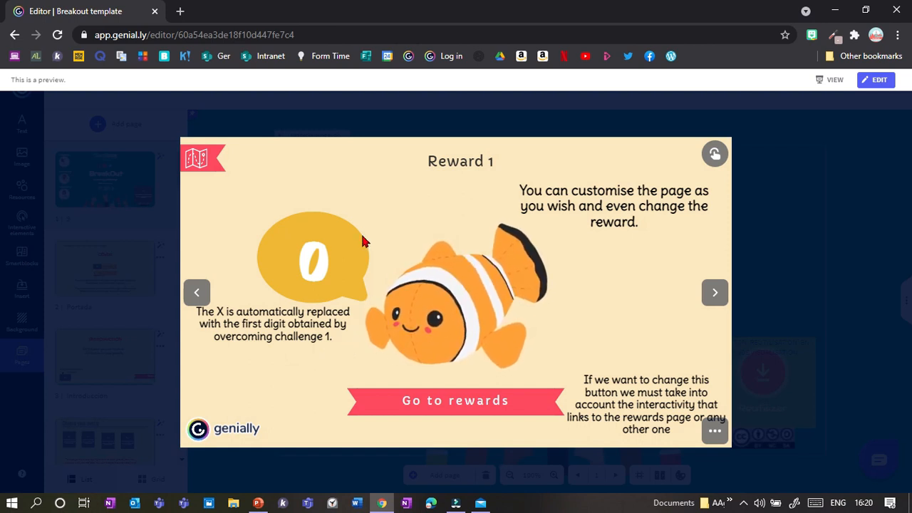
pyautogui.click(467, 412)
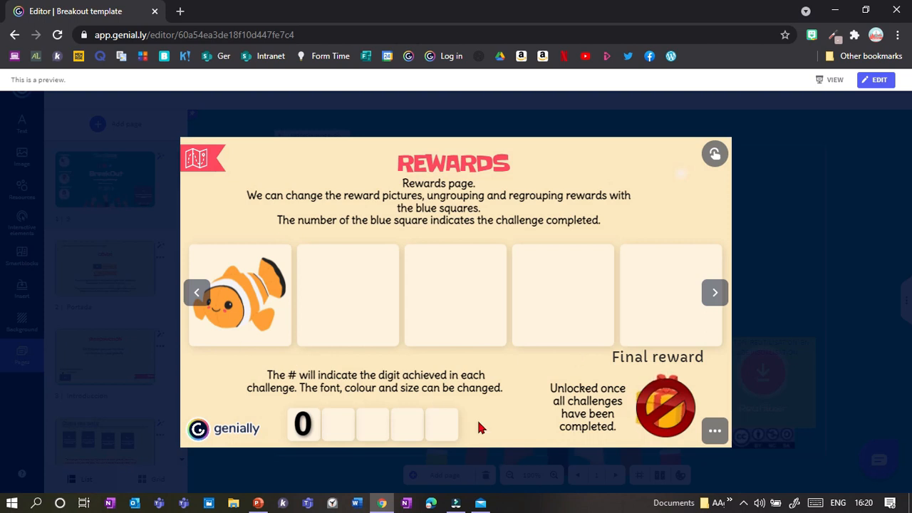
# Return to the map, view the rewards overview from Reward 2, and open the final reward's padlock page.
pyautogui.click(205, 161)
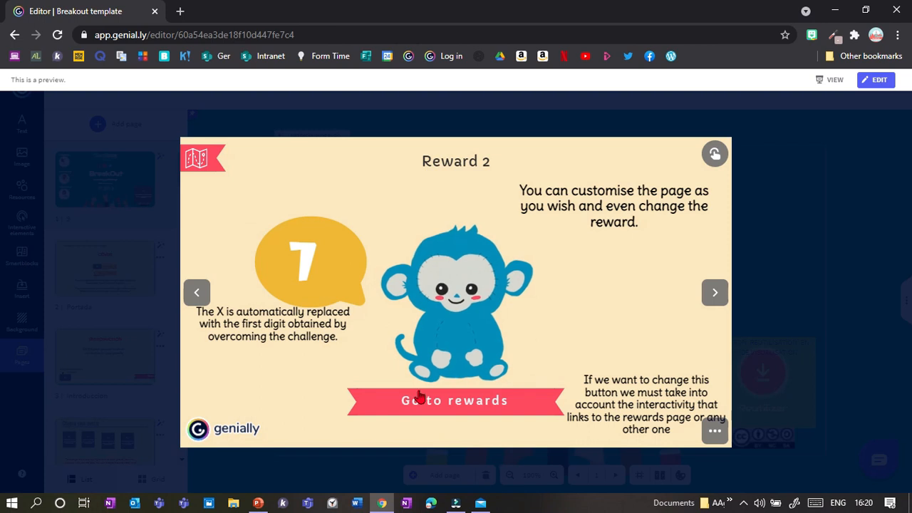
pyautogui.click(427, 399)
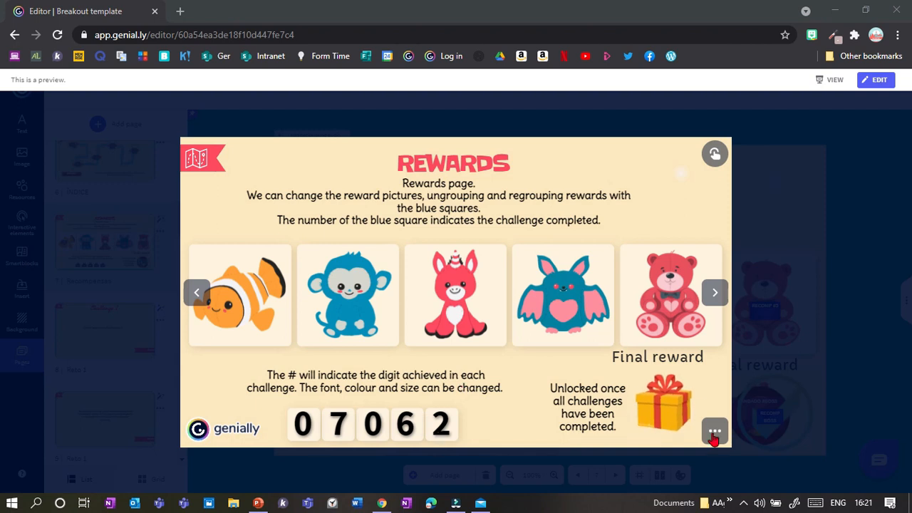
pyautogui.click(659, 412)
pyautogui.click(659, 412)
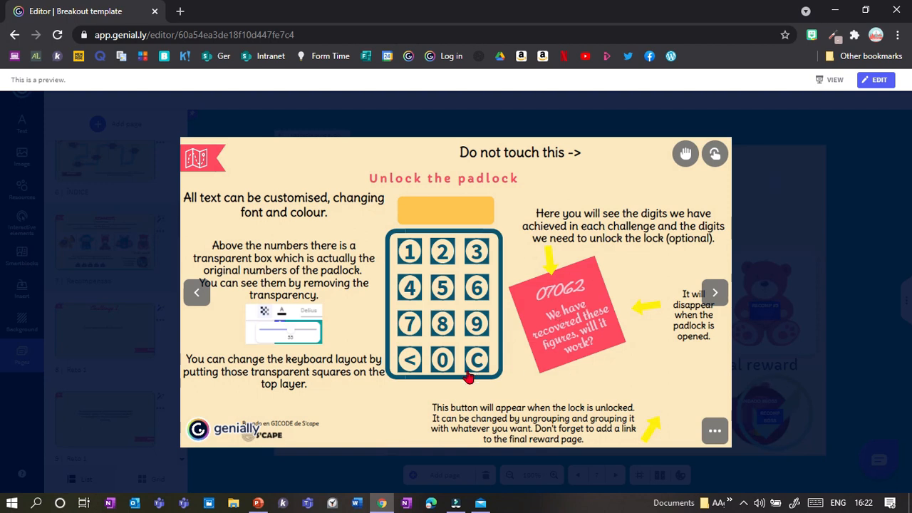
# Enter the collected padlock code on the keypad and continue to the final reward page.
pyautogui.click(440, 362)
pyautogui.click(410, 326)
pyautogui.click(443, 361)
pyautogui.click(477, 288)
pyautogui.click(436, 260)
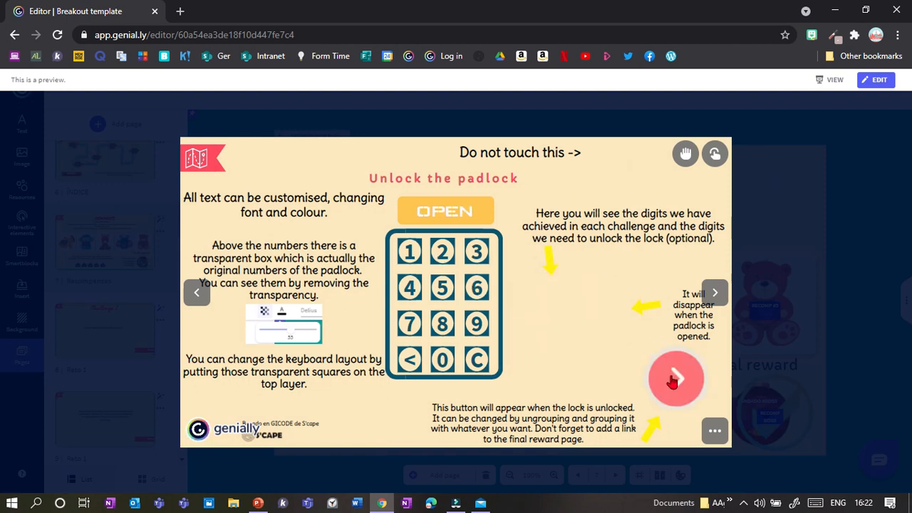
pyautogui.click(673, 380)
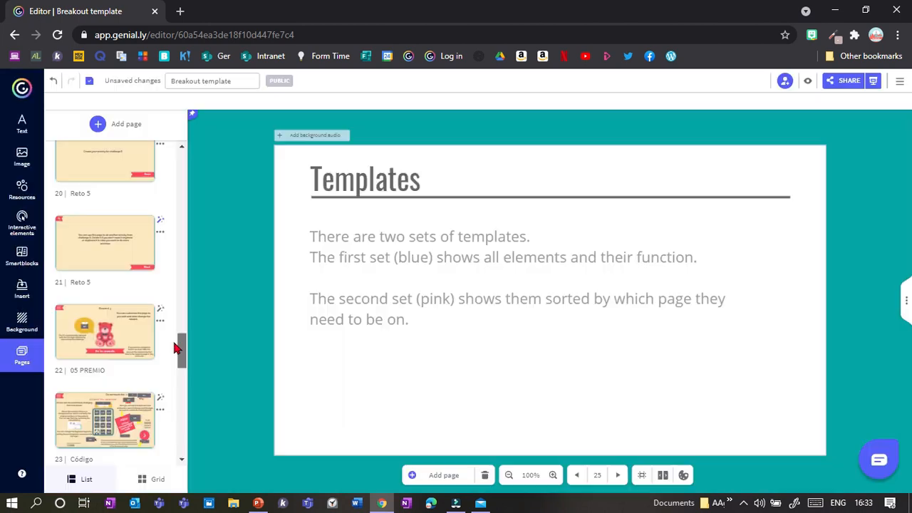
# Review the template's Portada cover page and the two blue template pages, 26 and 27, explaining each element's function.
pyautogui.scroll(-4, 176, 348)
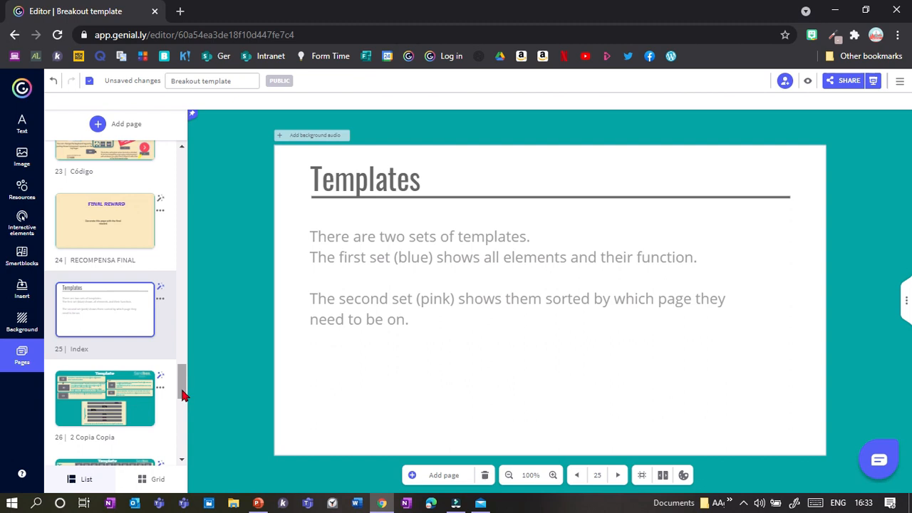
pyautogui.moveTo(182, 395); pyautogui.dragTo(182, 164)
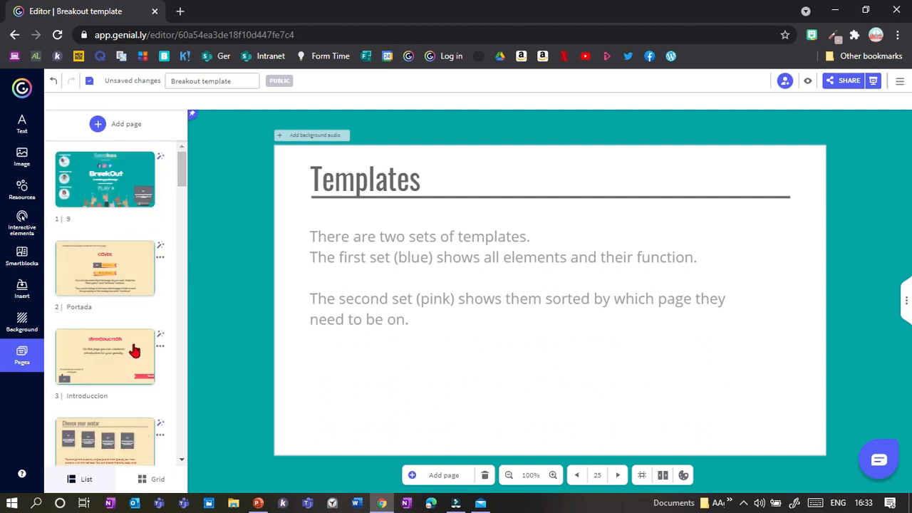
pyautogui.click(110, 288)
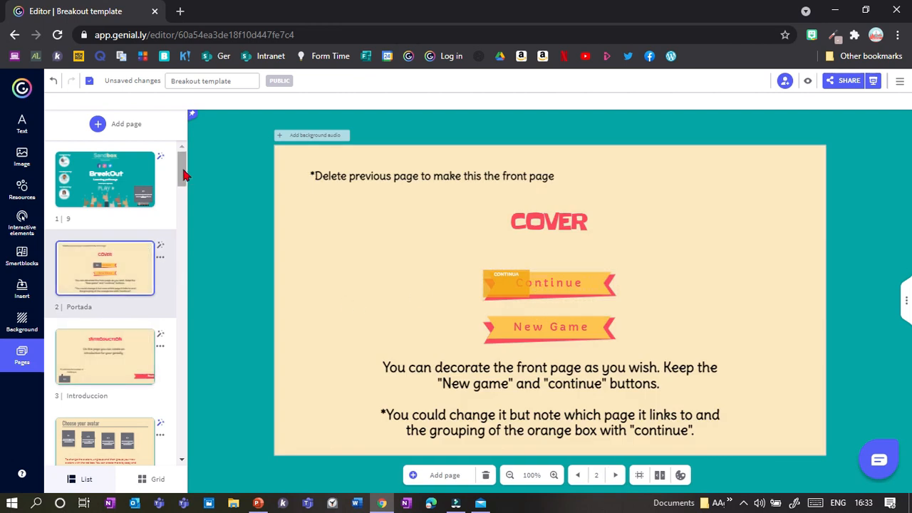
pyautogui.moveTo(183, 172); pyautogui.dragTo(183, 182)
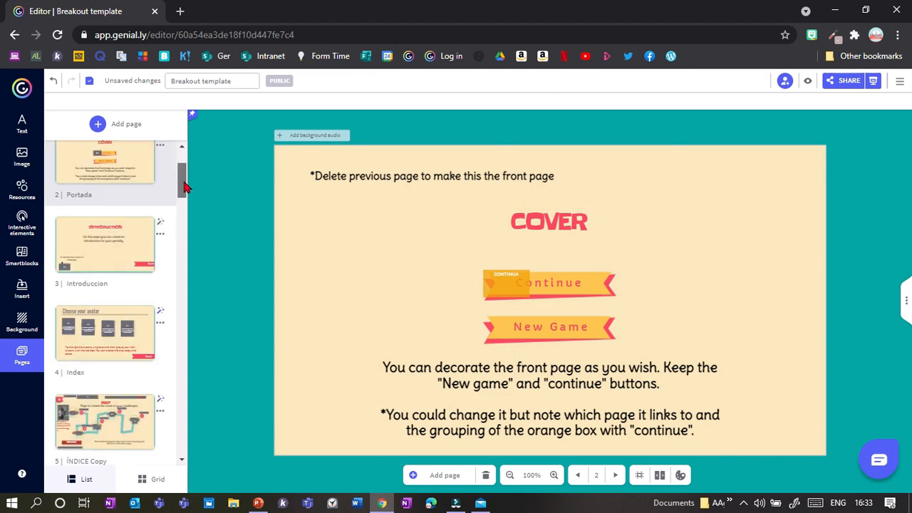
pyautogui.moveTo(183, 187); pyautogui.dragTo(182, 406)
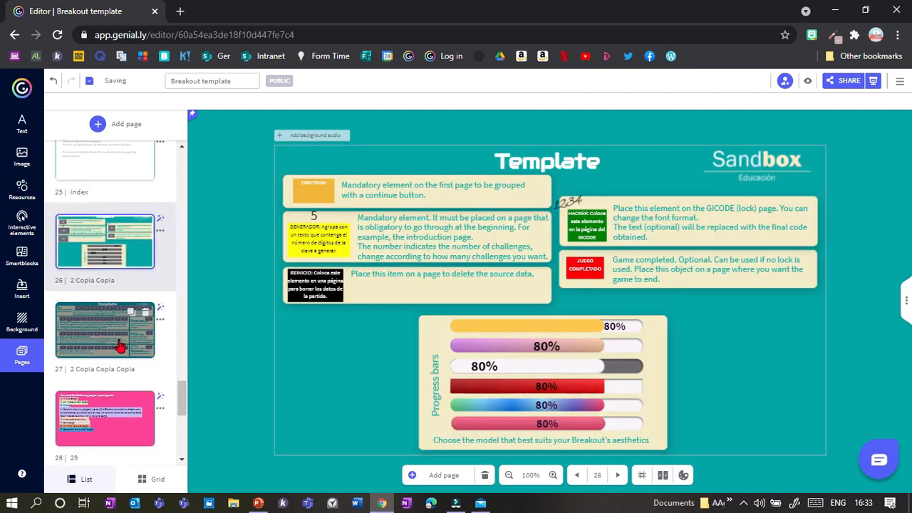
pyautogui.click(120, 347)
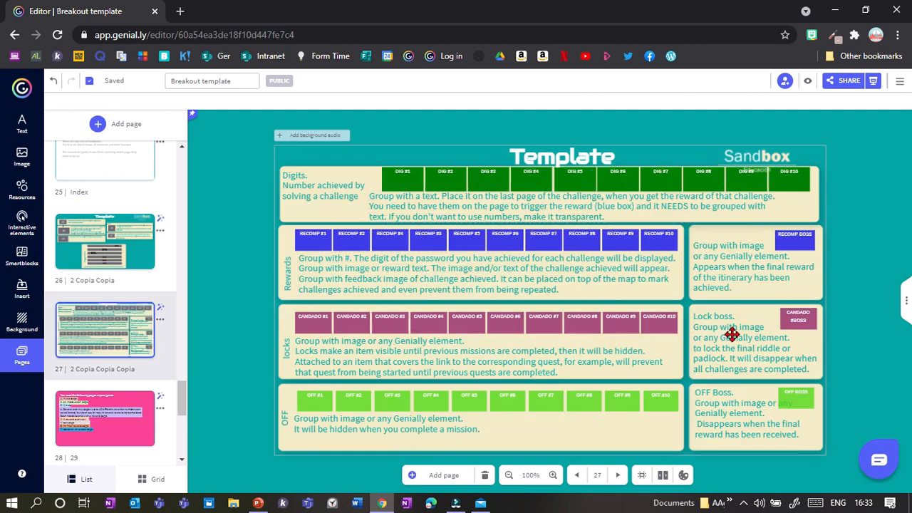
# Examine the pink template pages 28 to 32, which sort the required elements by game page.
pyautogui.moveTo(182, 397); pyautogui.dragTo(181, 424)
pyautogui.click(99, 182)
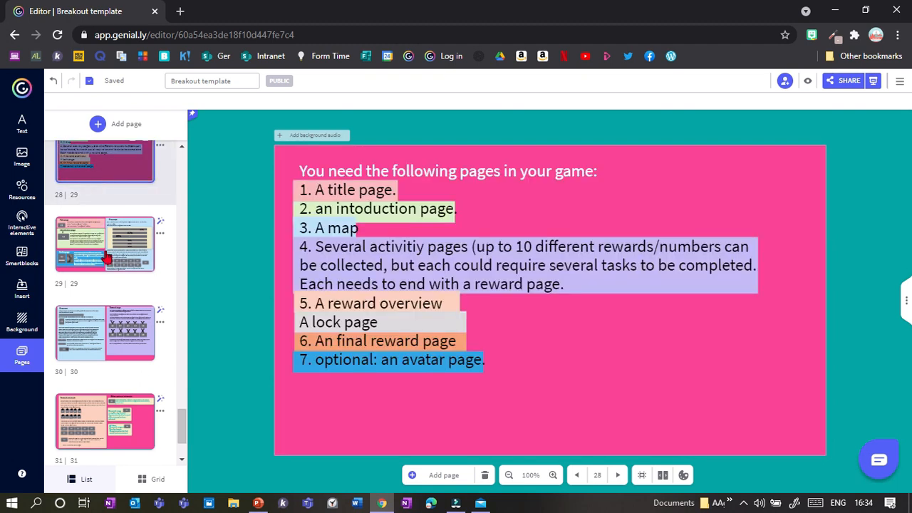
pyautogui.click(105, 258)
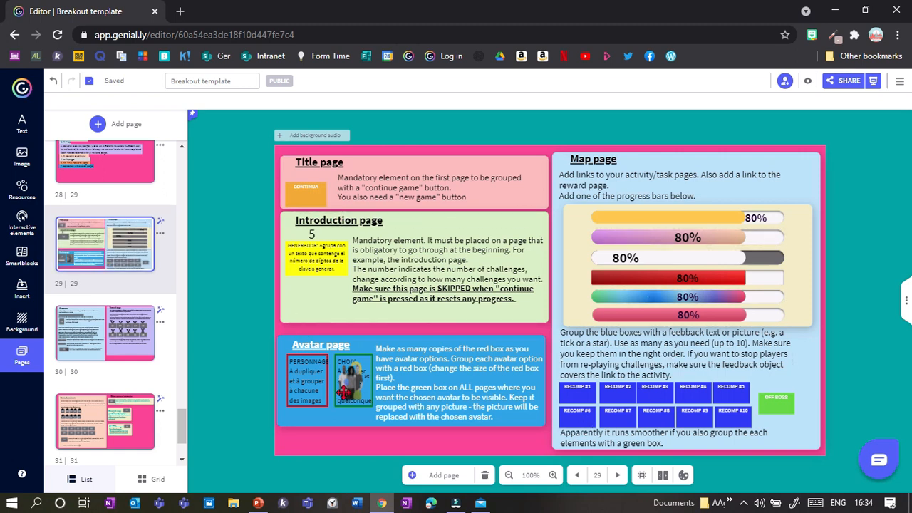
pyautogui.click(108, 369)
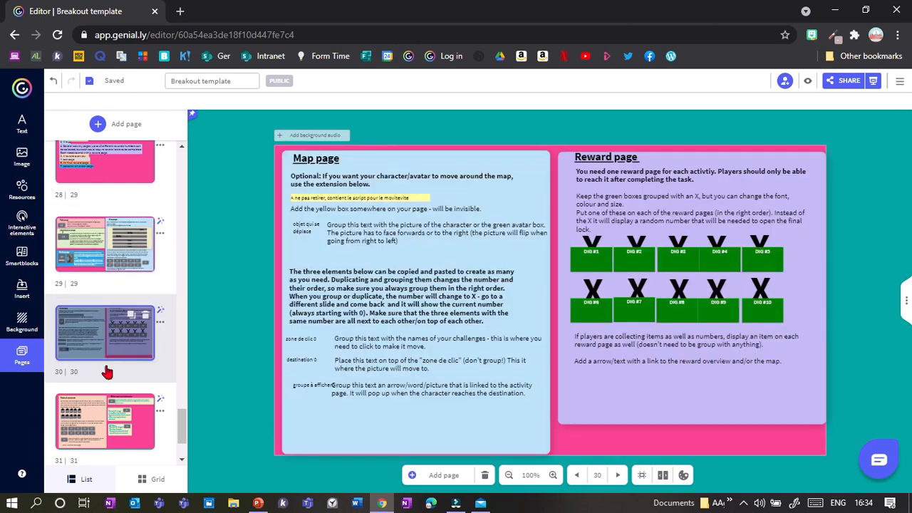
pyautogui.click(107, 420)
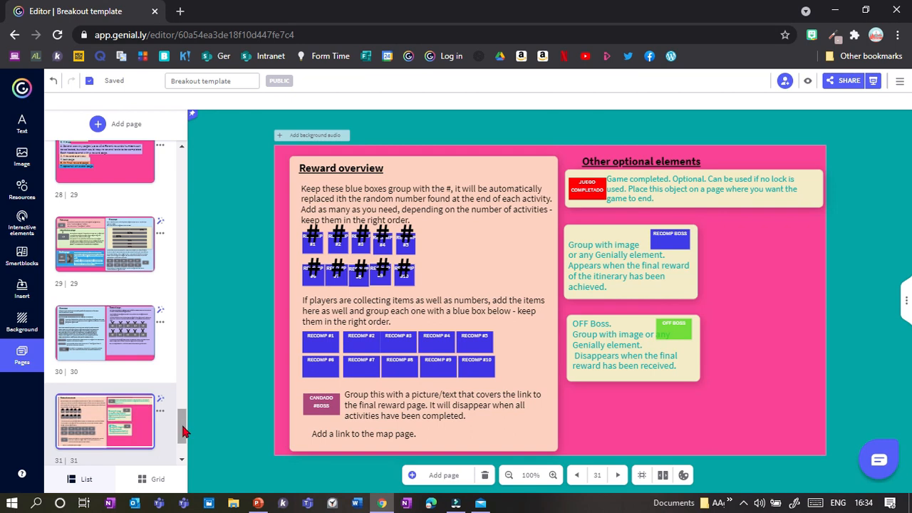
pyautogui.scroll(-2, 183, 431)
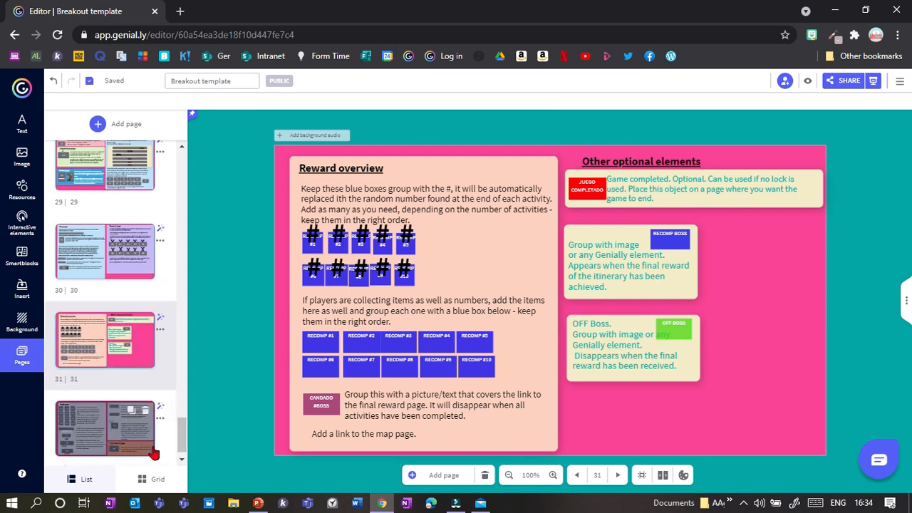
pyautogui.click(153, 454)
pyautogui.moveTo(182, 435); pyautogui.dragTo(186, 391)
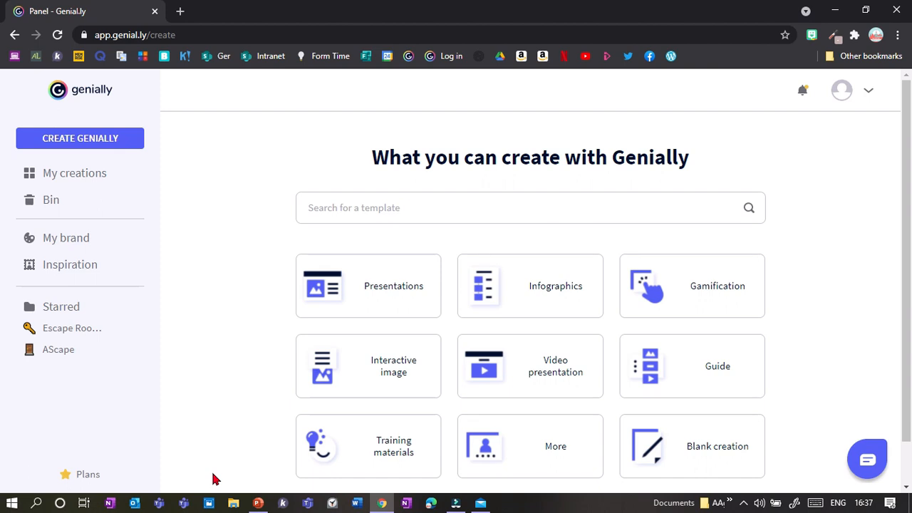
# Create a new genially from the ESCAPE GAME EDUCATION template among the gamification escape games.
pyautogui.click(686, 283)
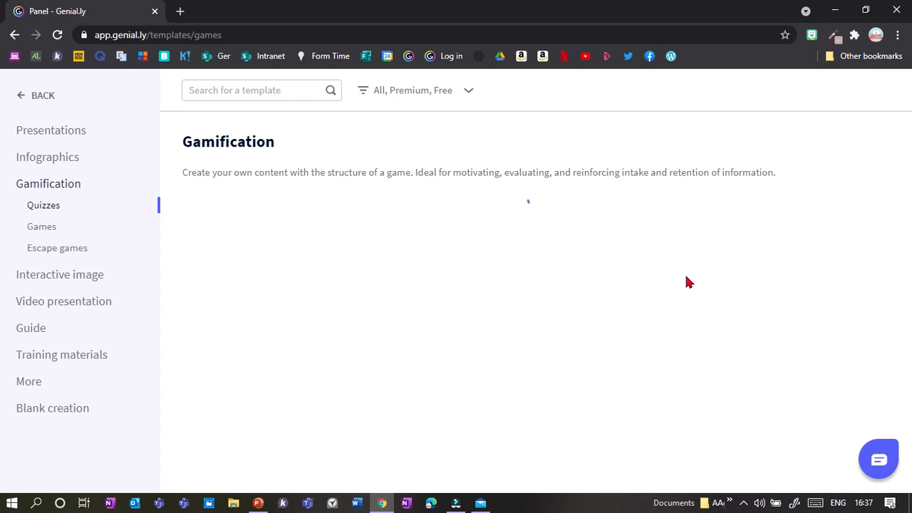
pyautogui.moveTo(908, 96); pyautogui.dragTo(908, 429)
pyautogui.moveTo(261, 281)
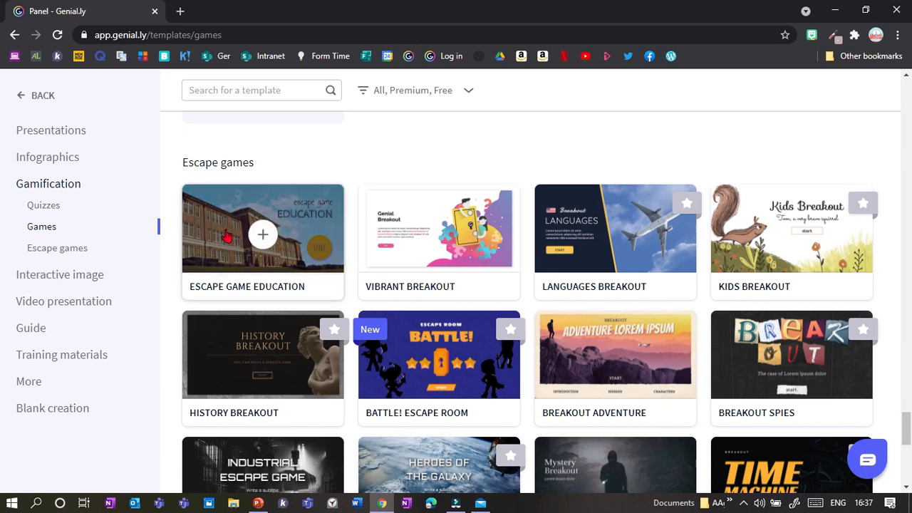
pyautogui.click(262, 233)
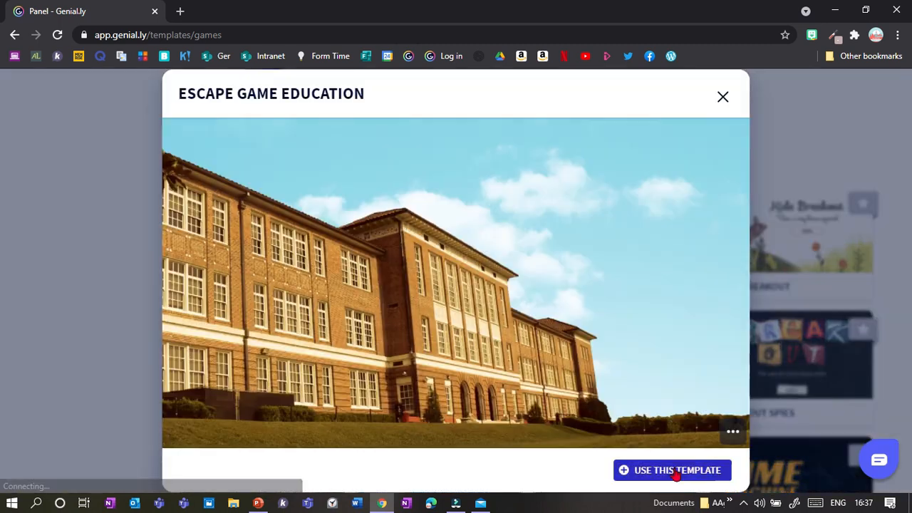
pyautogui.click(675, 472)
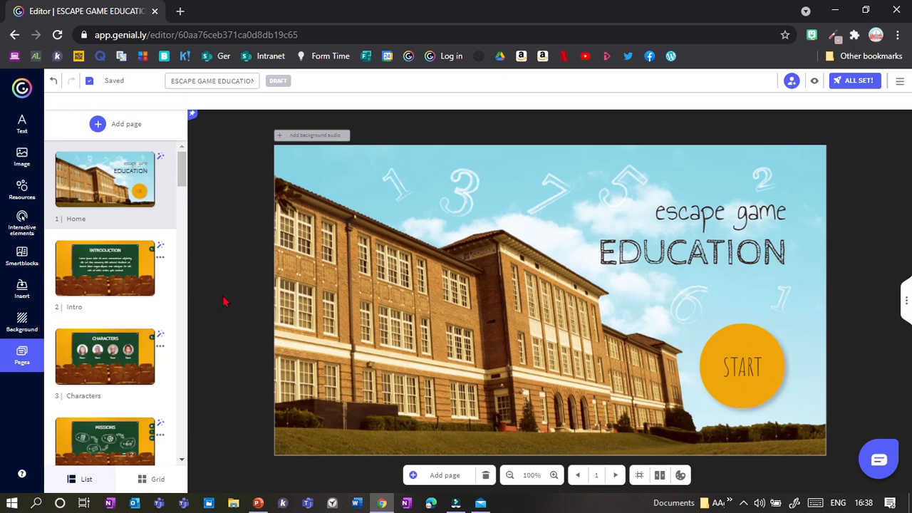
# Start adding pages to the escape game and open the Breakout template from my creations as their source.
pyautogui.click(127, 130)
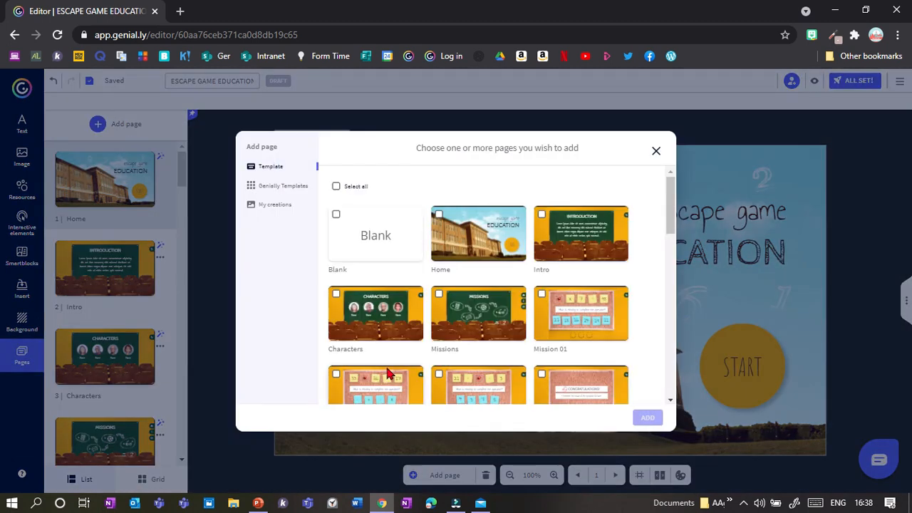
pyautogui.click(278, 206)
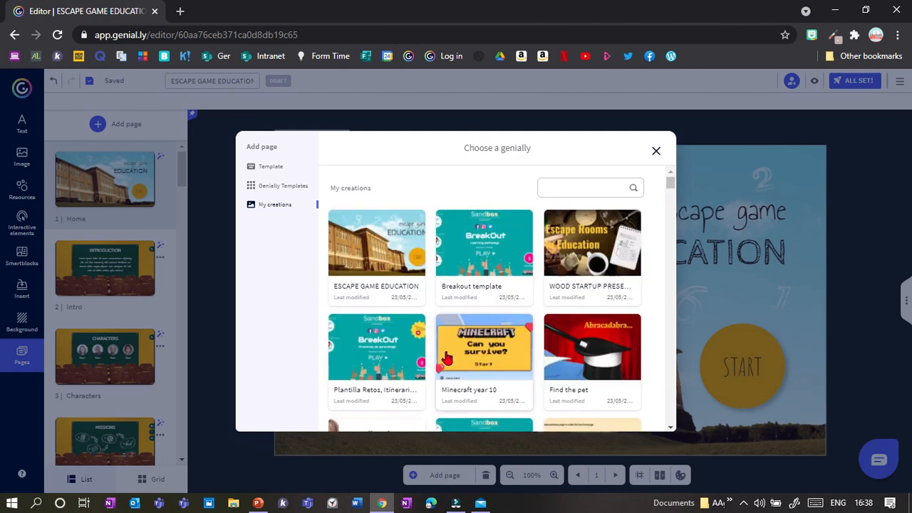
pyautogui.click(584, 185)
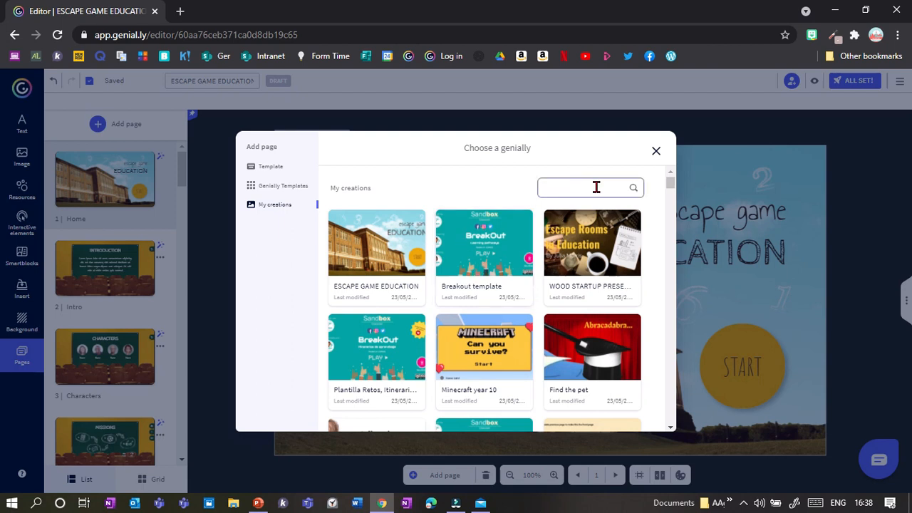
pyautogui.click(505, 265)
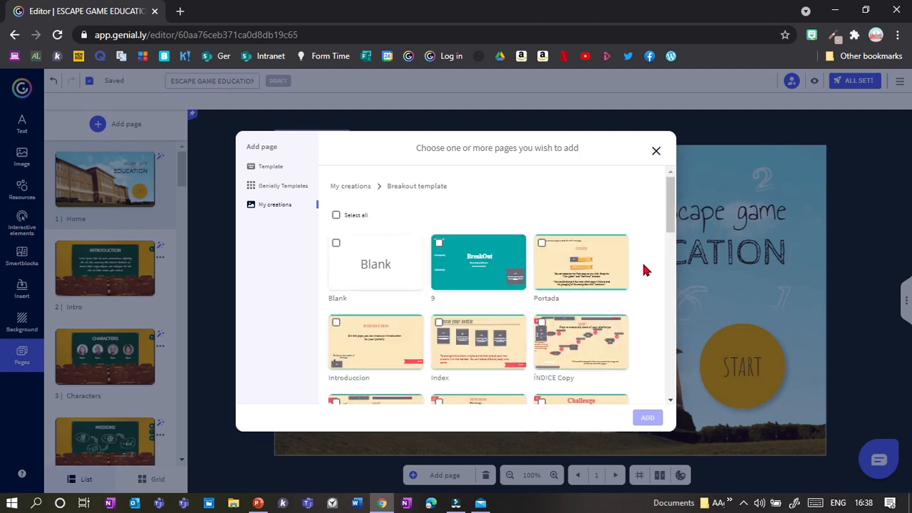
pyautogui.scroll(-8, 672, 397)
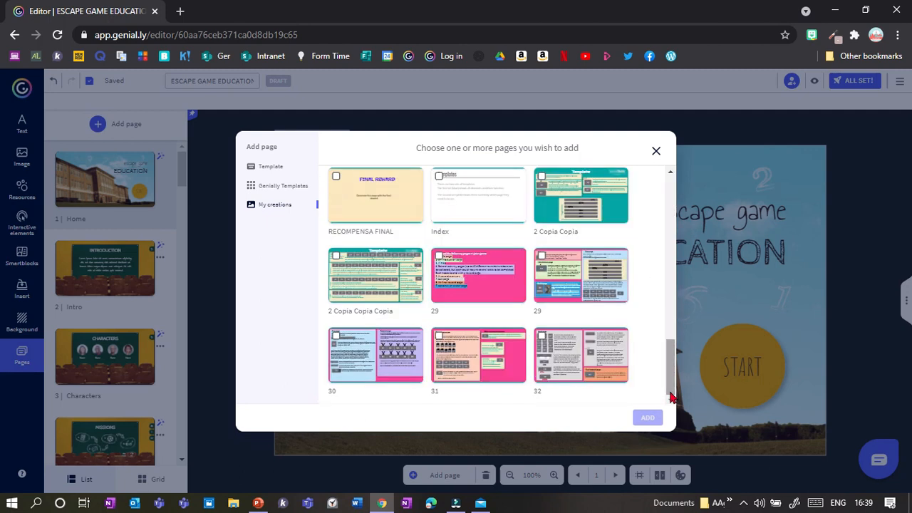
# Add the Breakout template's element pages 29 to 32 to the game without their base background.
pyautogui.click(452, 280)
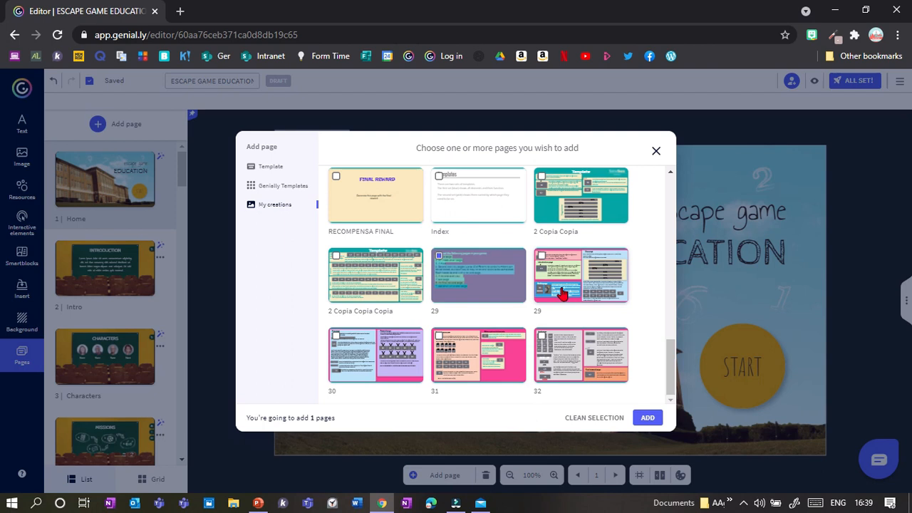
pyautogui.click(359, 362)
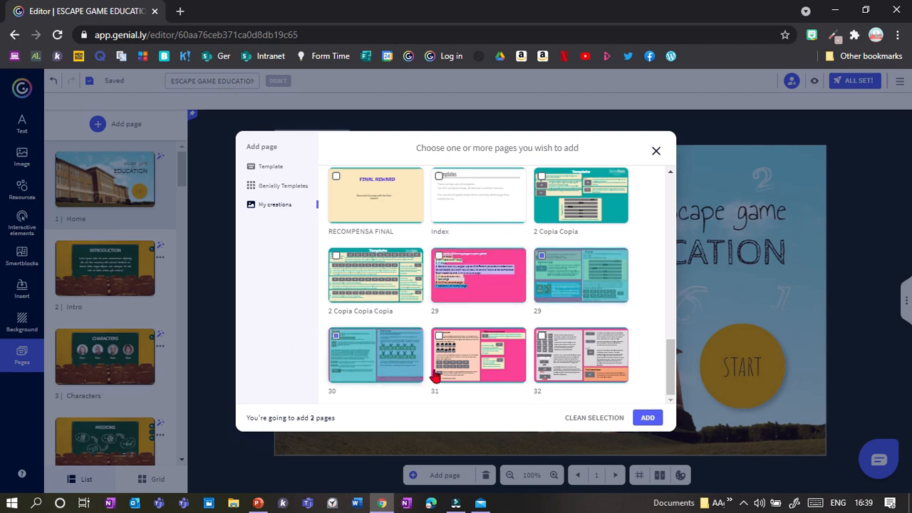
pyautogui.click(436, 376)
pyautogui.click(580, 376)
pyautogui.click(647, 417)
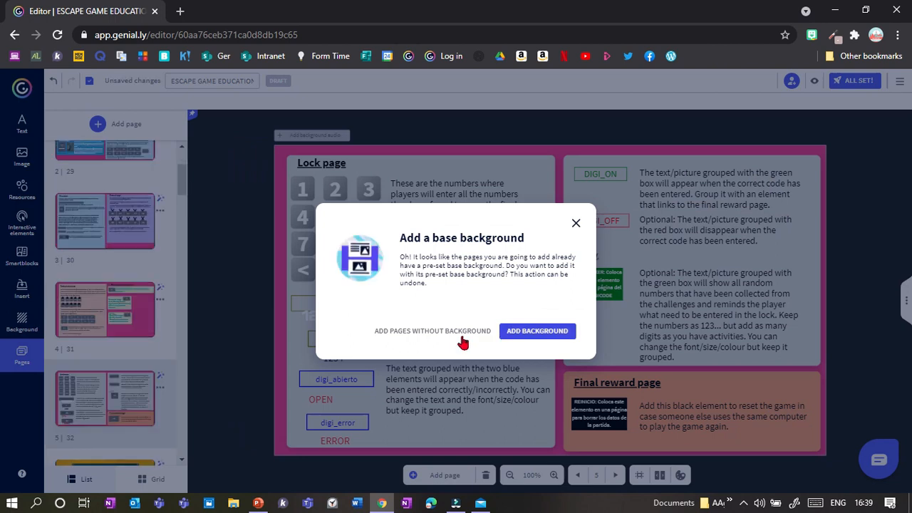
pyautogui.click(456, 332)
# Open the added page 29 containing the title, introduction, avatar and map page elements.
pyautogui.scroll(1, 184, 185)
pyautogui.scroll(5, 186, 166)
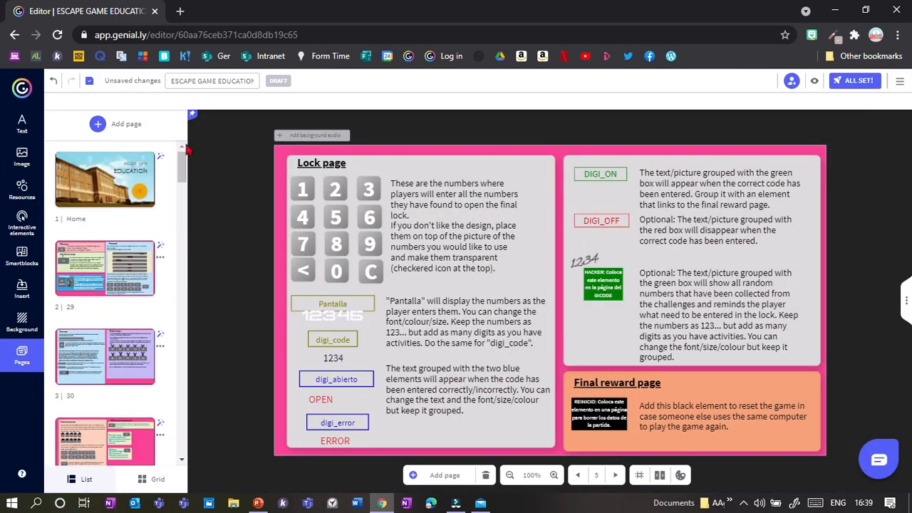
pyautogui.click(106, 268)
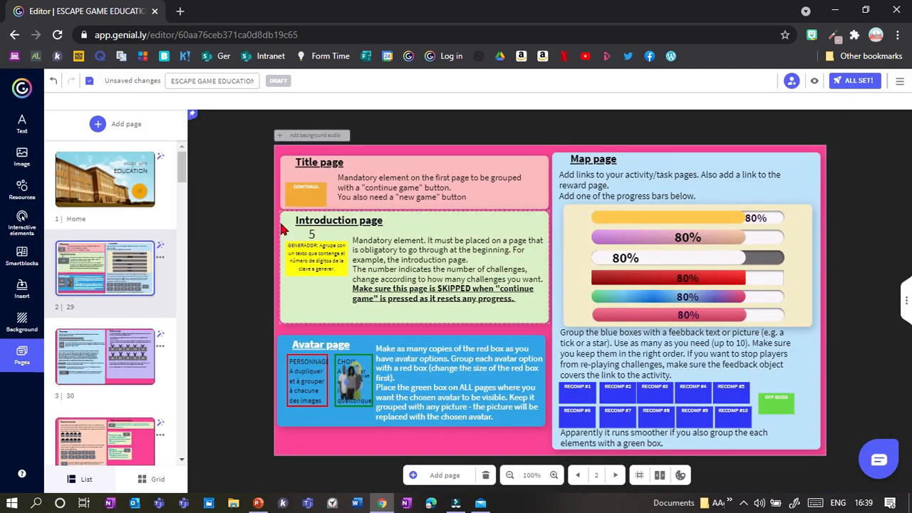
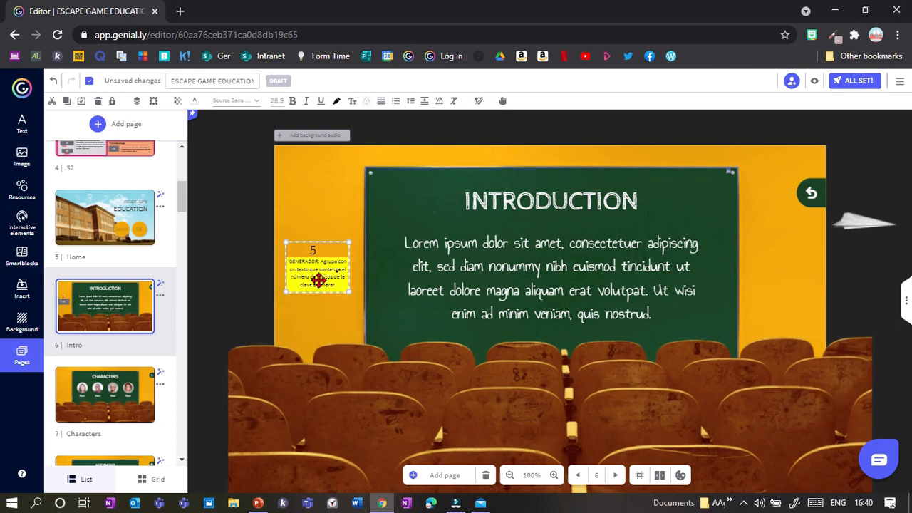
# Position the GENERADOR element beside the Intro page's blackboard and compare its challenge number with the tasks on the Missions page.
pyautogui.moveTo(318, 275); pyautogui.dragTo(314, 275)
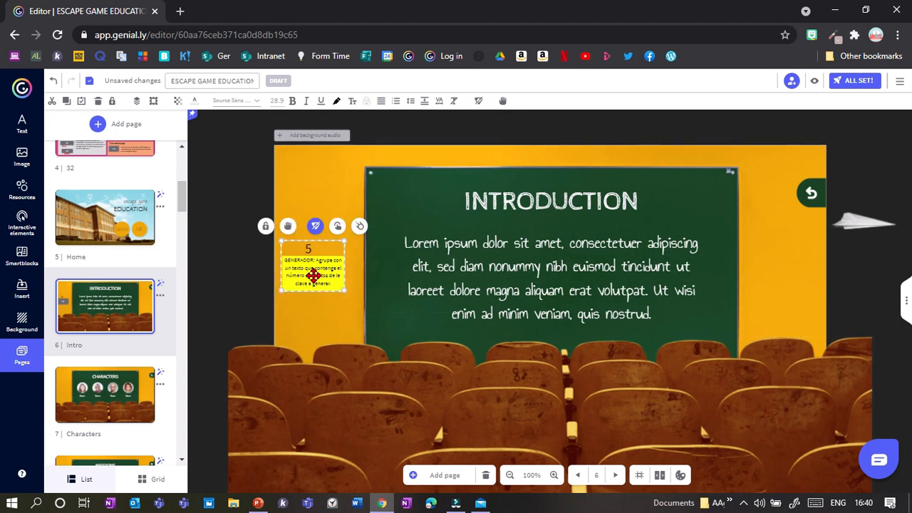
pyautogui.scroll(-1, 171, 235)
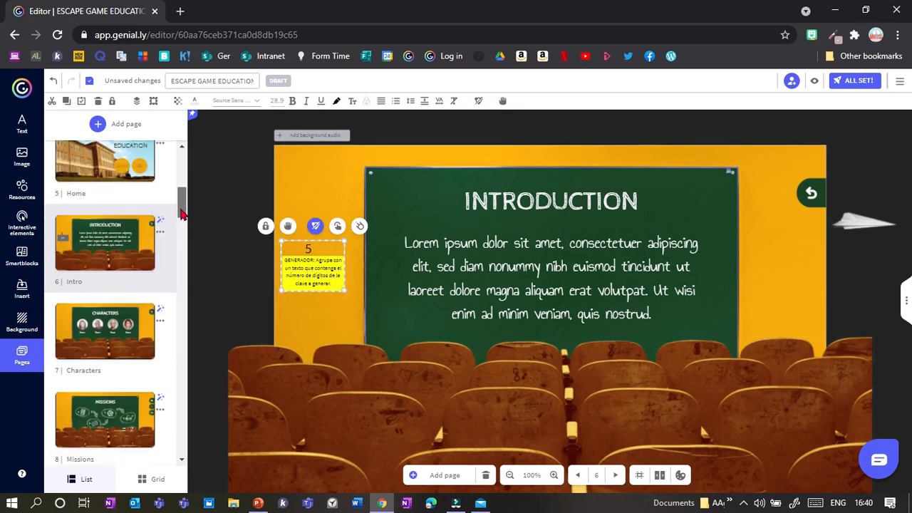
pyautogui.click(106, 417)
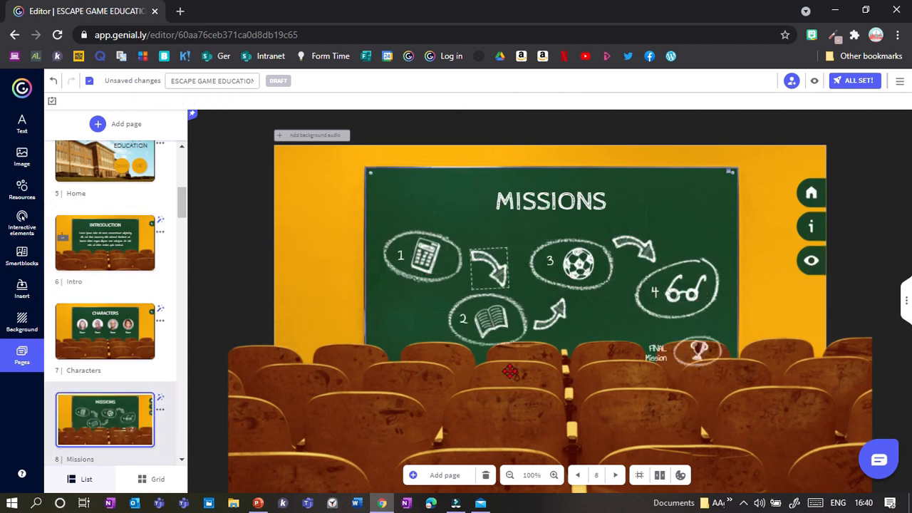
pyautogui.click(85, 250)
pyautogui.click(307, 246)
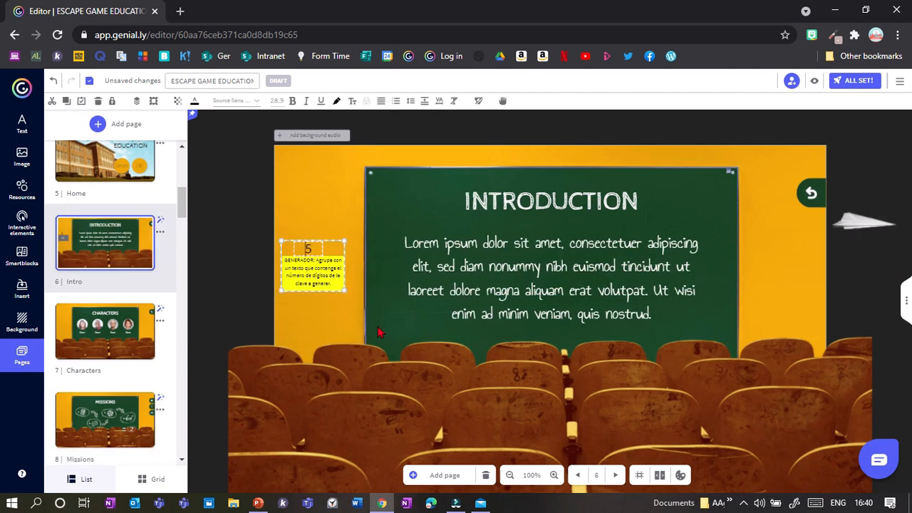
# Copy the red and green avatar boxes from page 29 onto the Characters page.
pyautogui.click(98, 333)
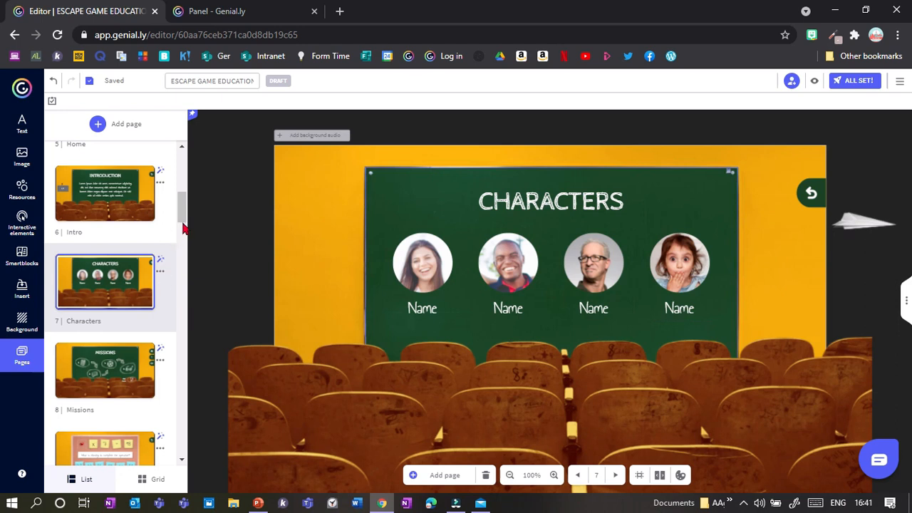
pyautogui.moveTo(182, 226); pyautogui.dragTo(180, 173)
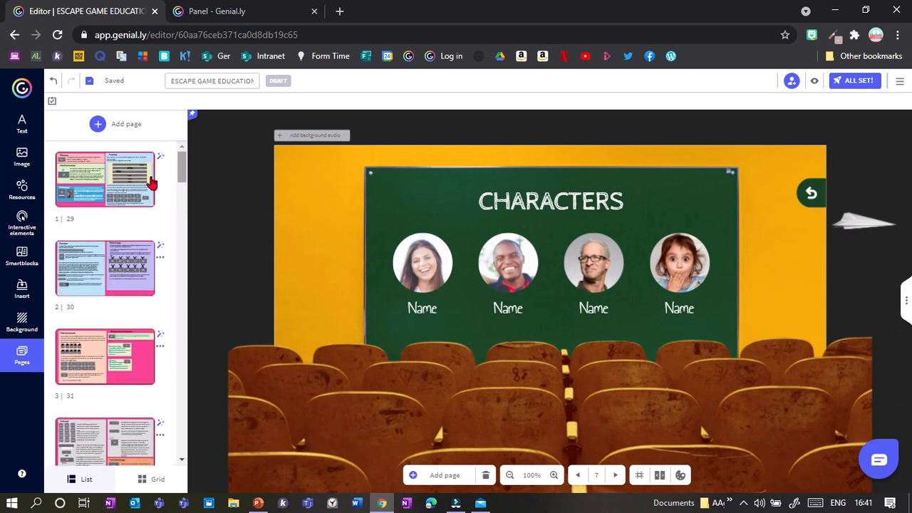
pyautogui.click(104, 178)
pyautogui.click(313, 384)
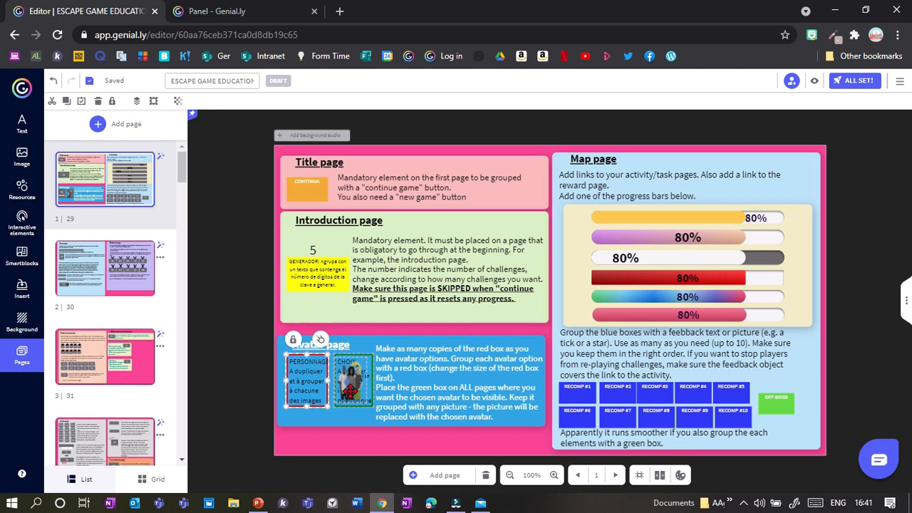
pyautogui.keyDown('shift'); pyautogui.click(352, 397); pyautogui.keyUp('shift')
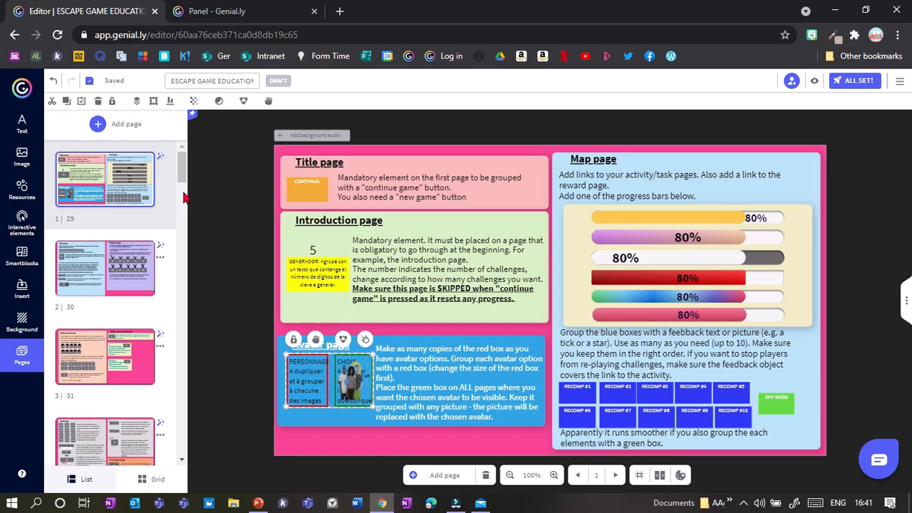
pyautogui.scroll(-6, 107, 214)
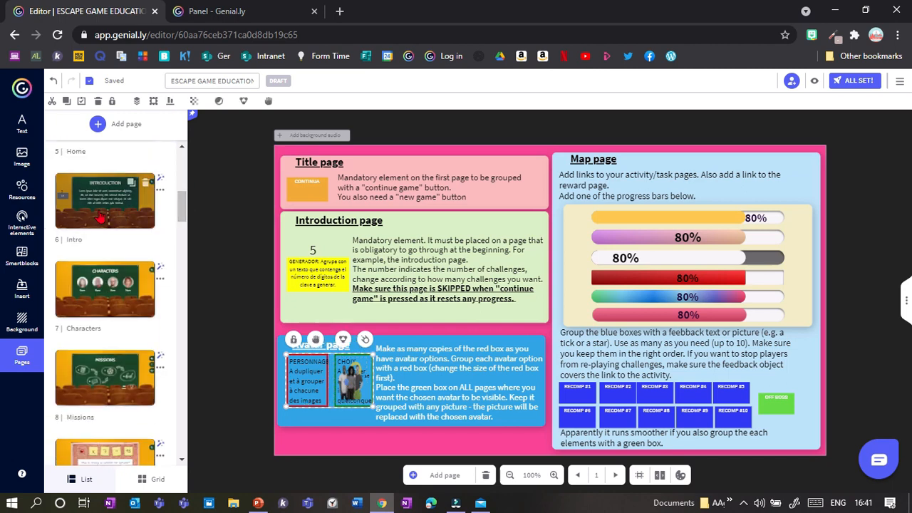
pyautogui.click(97, 289)
pyautogui.hotkey('ctrl', 'v')
# Place a copy of the red PERSONNAGE box over each of the four character portraits.
pyautogui.moveTo(345, 399); pyautogui.dragTo(436, 305)
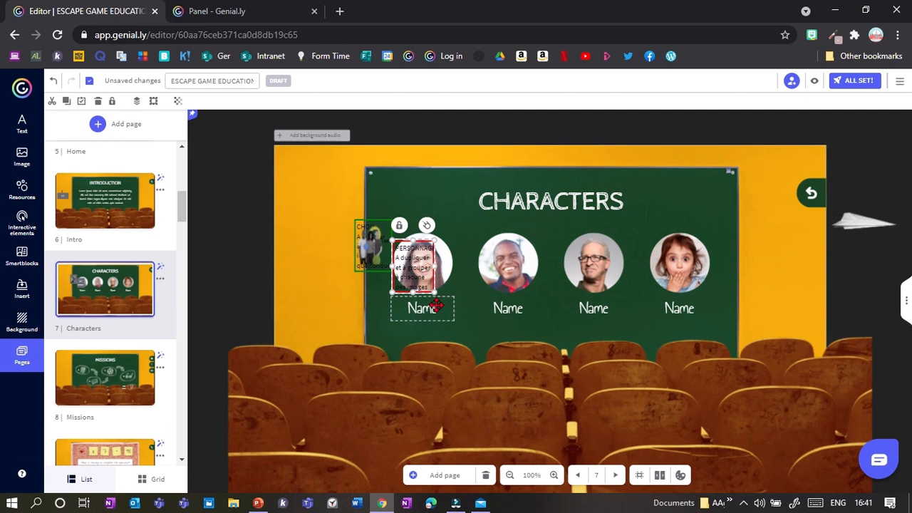
pyautogui.moveTo(434, 266); pyautogui.dragTo(670, 262)
pyautogui.hotkey('ctrl', 'v')
pyautogui.hotkey('ctrl', 'v')
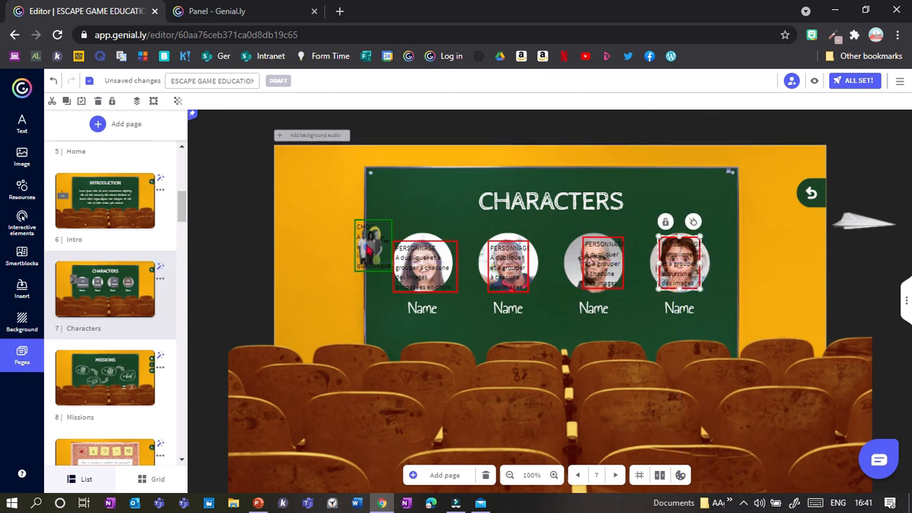
# Move the green avatar box from the Characters page to the Missions page, placing it left of the blackboard.
pyautogui.moveTo(314, 236); pyautogui.dragTo(314, 237)
pyautogui.press('Delete')
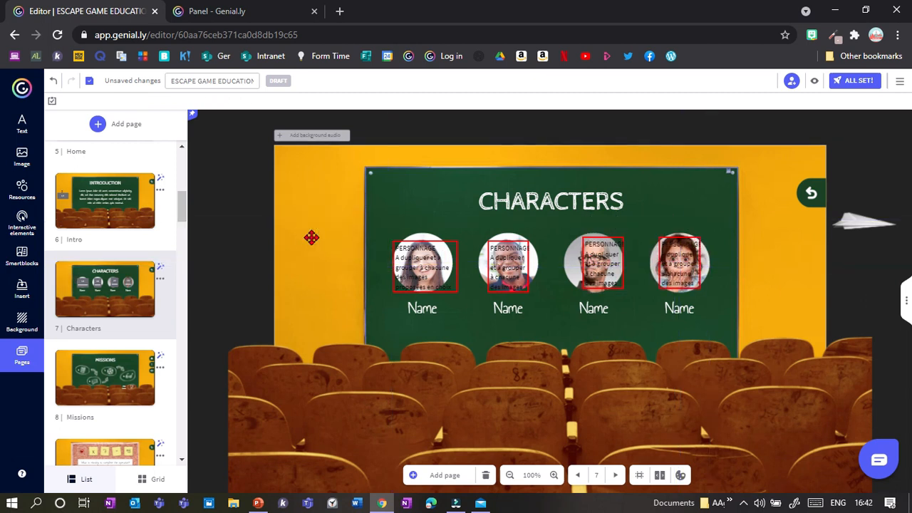
pyautogui.click(107, 385)
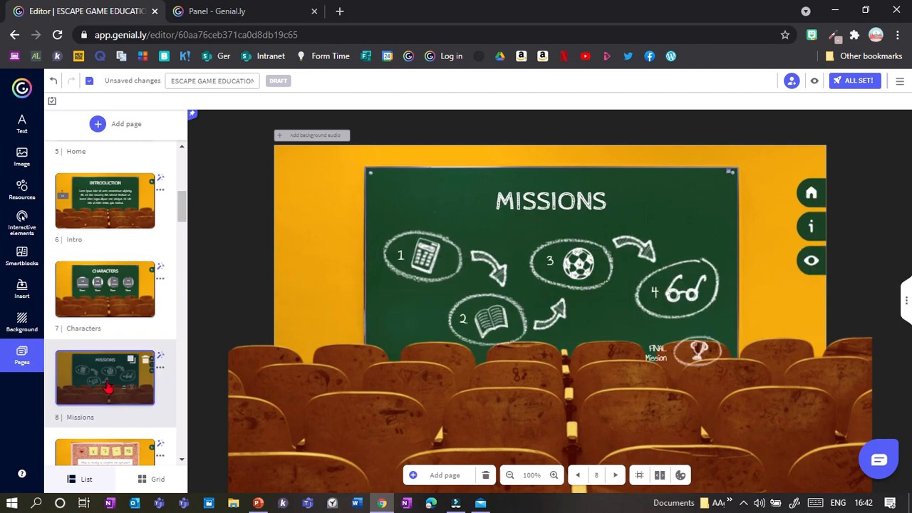
pyautogui.hotkey('ctrl', 'v')
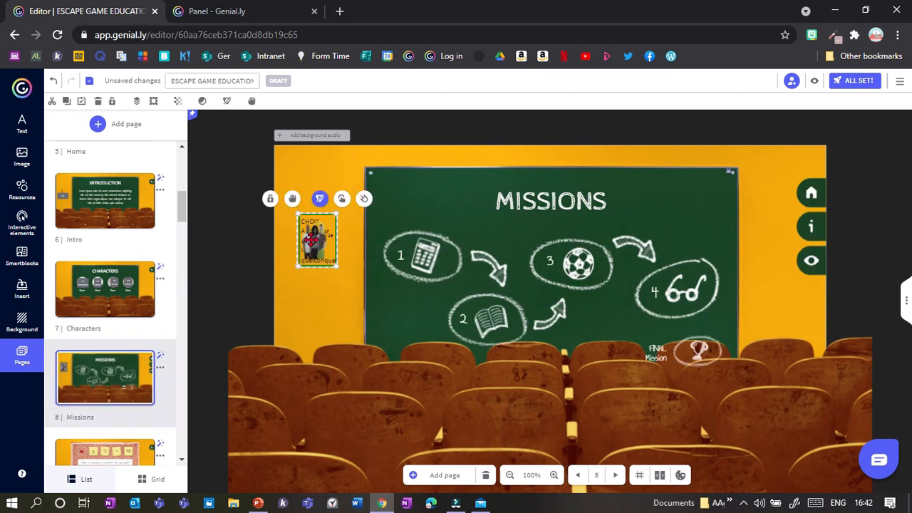
pyautogui.moveTo(316, 247); pyautogui.dragTo(292, 253)
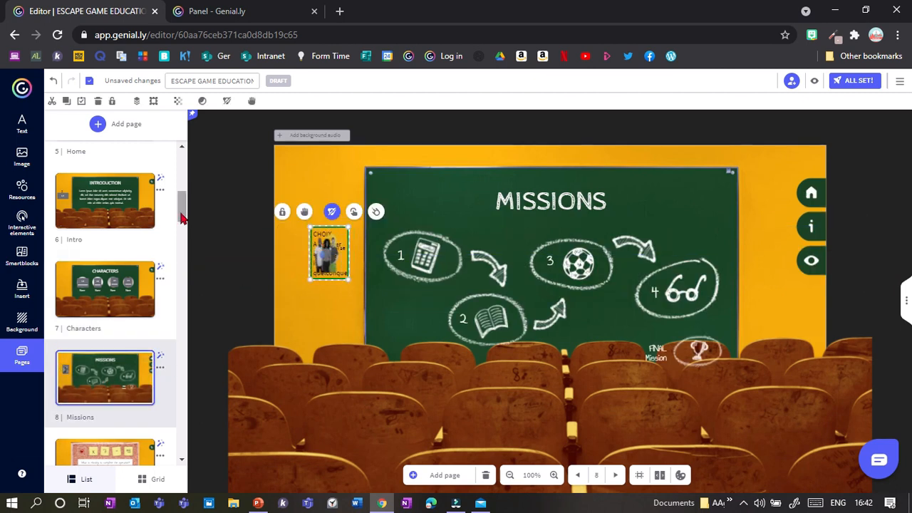
# Paste the green avatar box onto the Mission 01 page and beside the heading on the Mission 02 page.
pyautogui.scroll(-3, 156, 251)
pyautogui.click(146, 281)
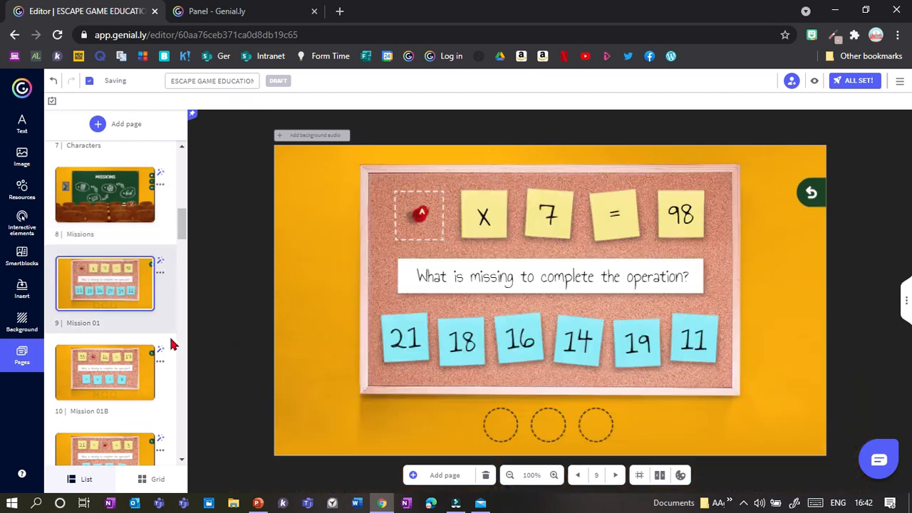
pyautogui.hotkey('ctrl', 'v')
pyautogui.moveTo(182, 243); pyautogui.dragTo(185, 281)
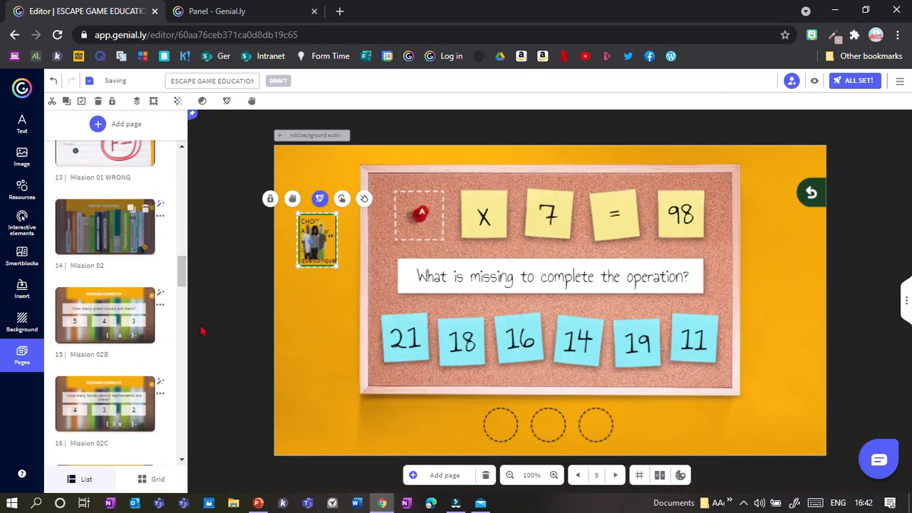
pyautogui.click(105, 241)
pyautogui.hotkey('ctrl', 'v')
pyautogui.moveTo(317, 239); pyautogui.dragTo(730, 152)
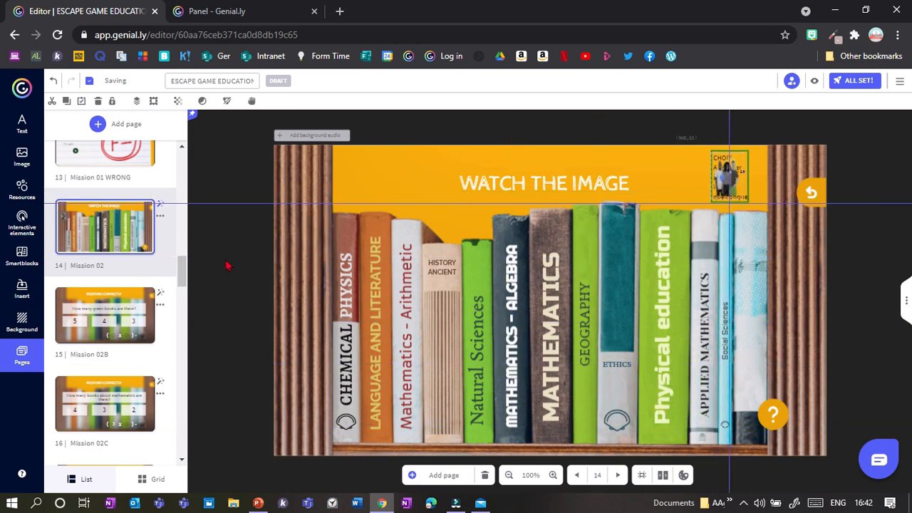
# Group the red PERSONNAGE box with the first portrait on the Characters page.
pyautogui.scroll(1, 178, 241)
pyautogui.moveTo(181, 266); pyautogui.dragTo(182, 193)
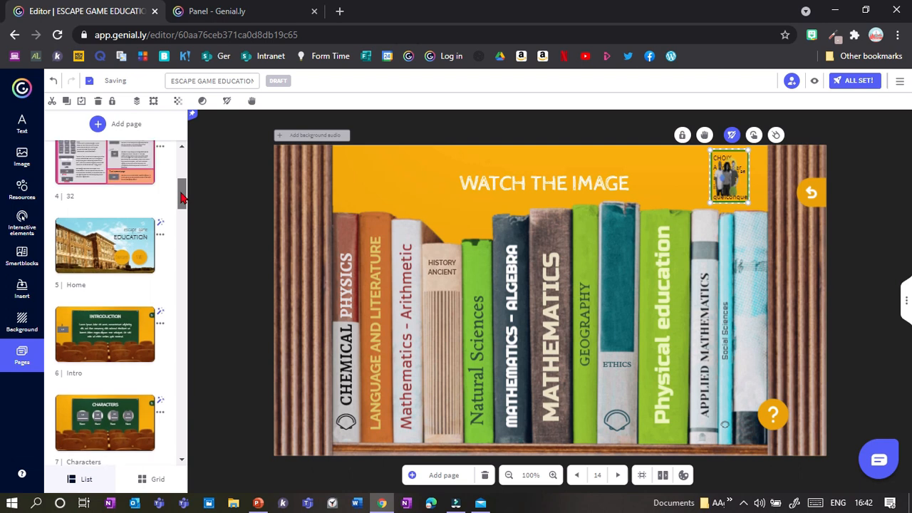
pyautogui.click(105, 420)
pyautogui.click(428, 289)
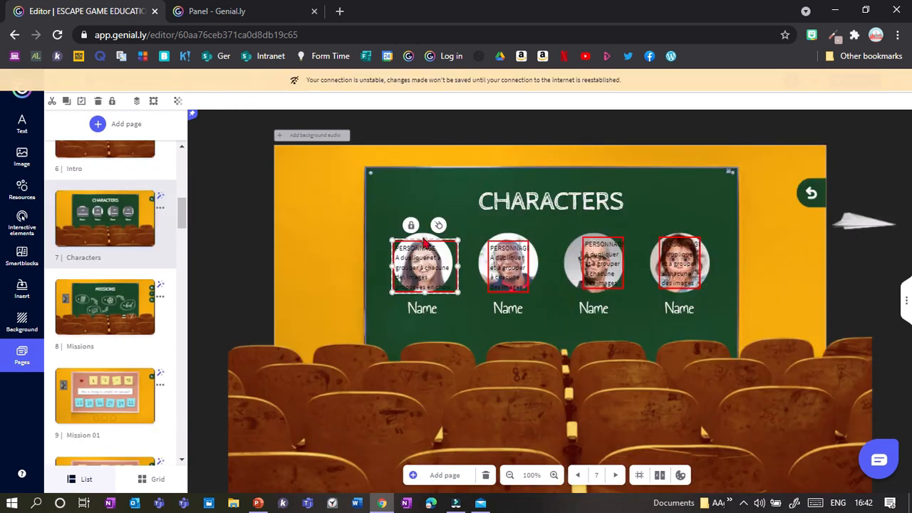
pyautogui.click(278, 280)
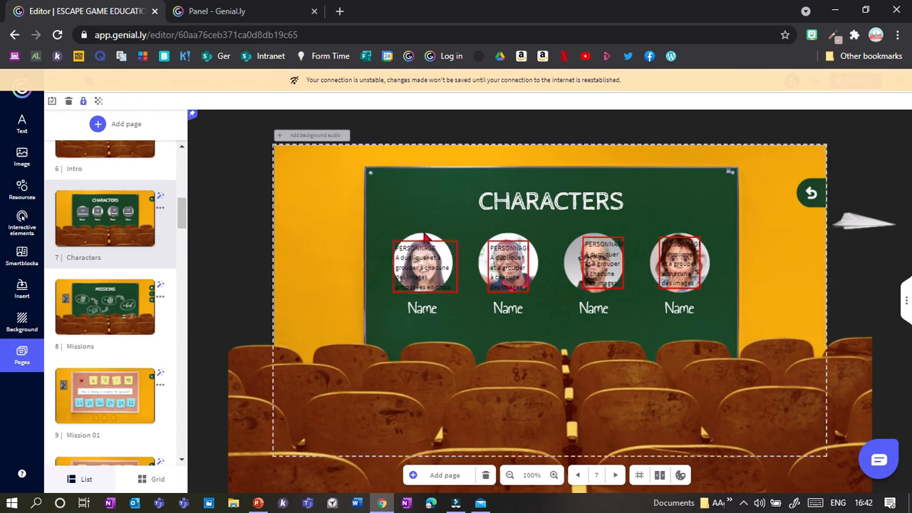
pyautogui.click(425, 260)
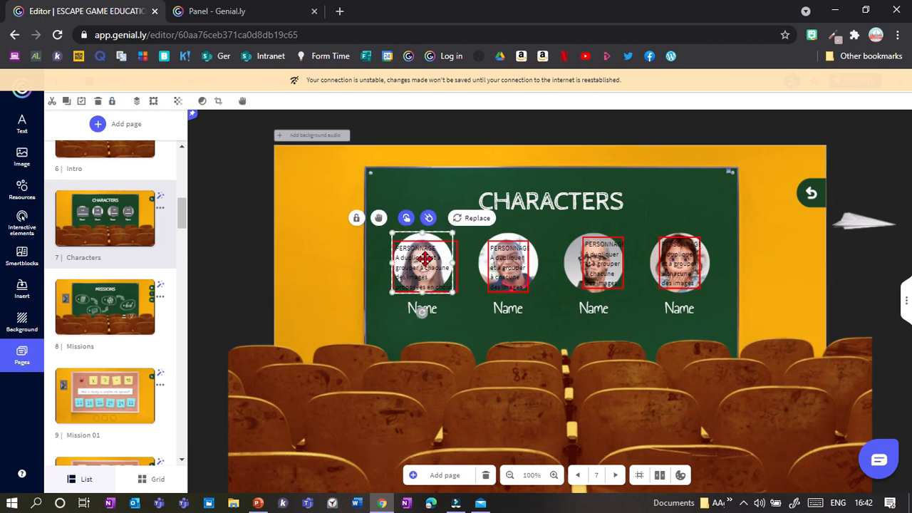
pyautogui.click(425, 259)
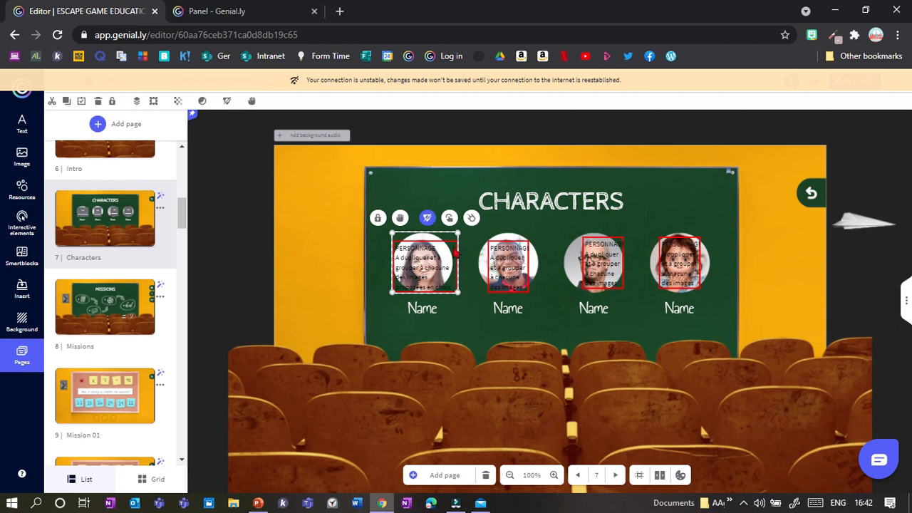
# Group each of the other red PERSONNAGE boxes with the portrait beneath it, starting with the second character.
pyautogui.click(505, 250)
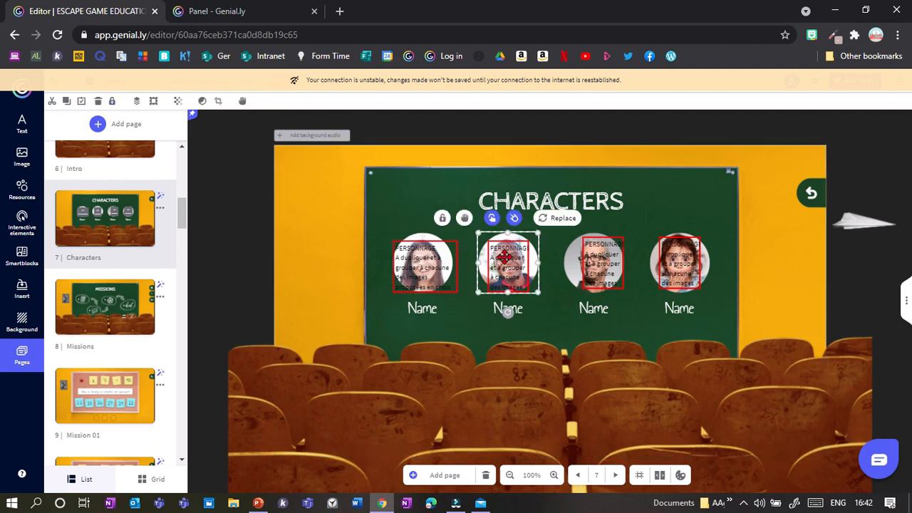
pyautogui.click(505, 258)
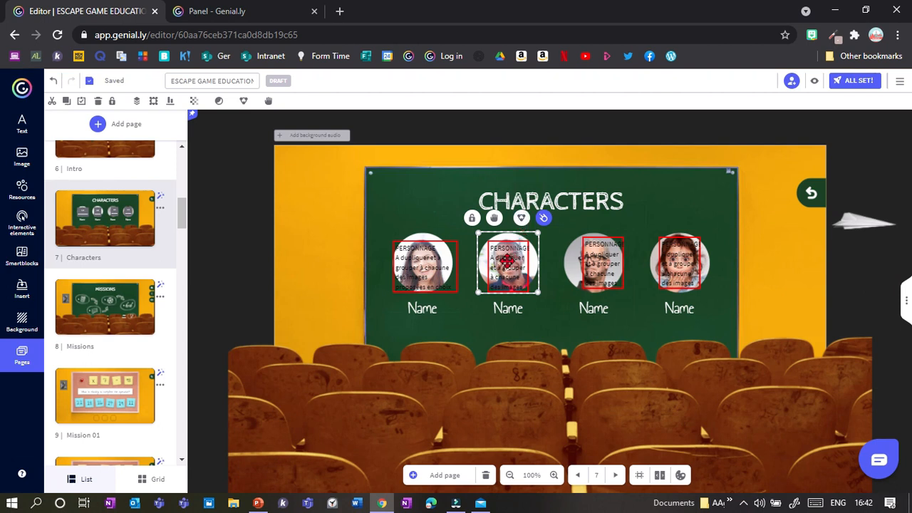
pyautogui.hotkey('ctrl', 'g')
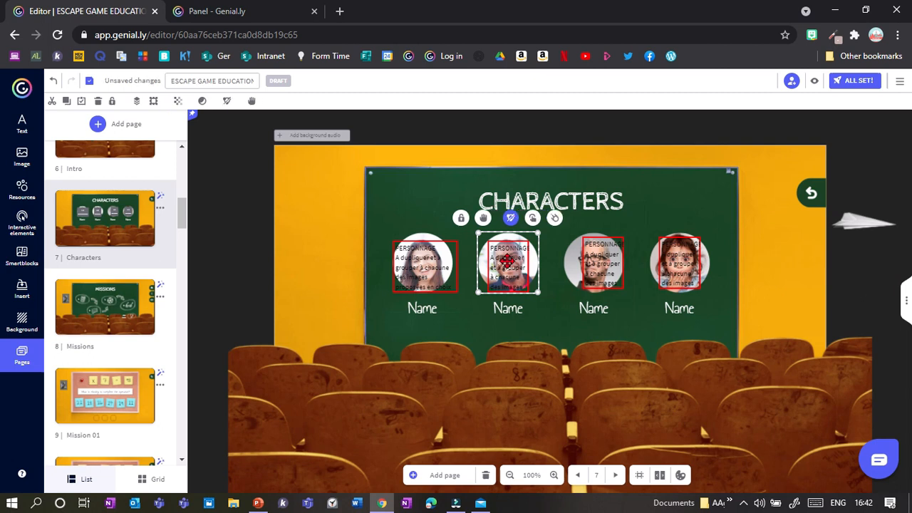
pyautogui.click(582, 264)
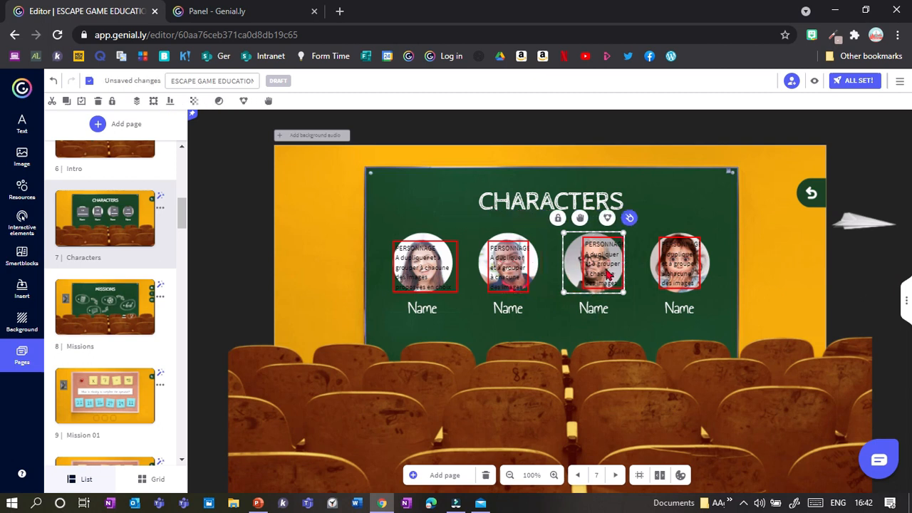
# Preview the game from the Characters page to check the avatar choice and its display on the Missions page.
pyautogui.hotkey('ctrl', 'p')
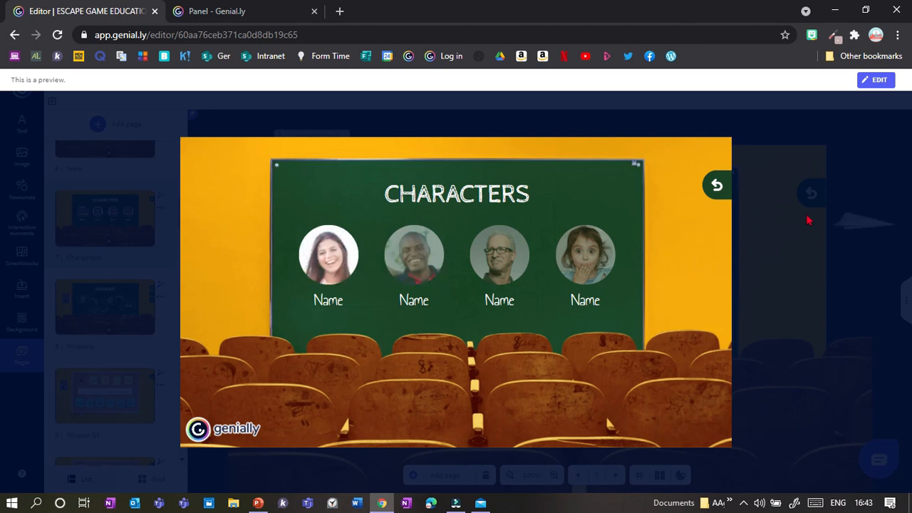
pyautogui.click(717, 187)
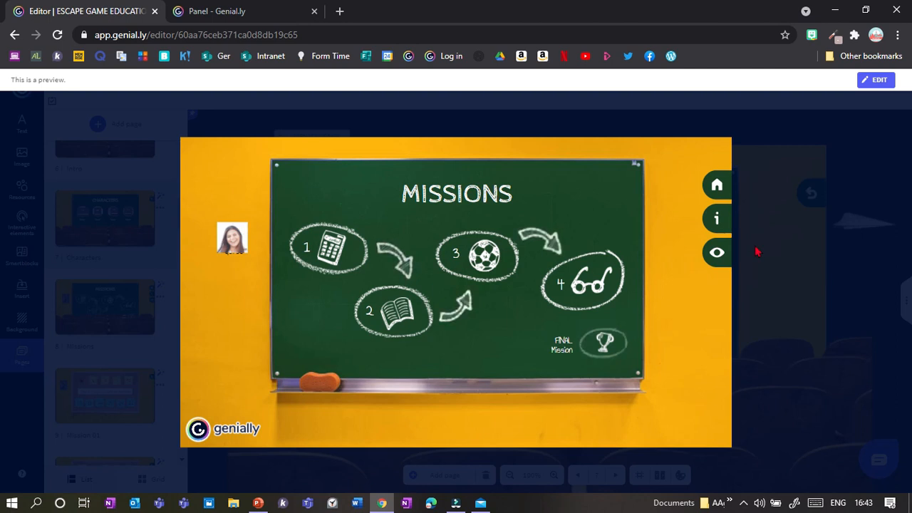
pyautogui.press('Escape')
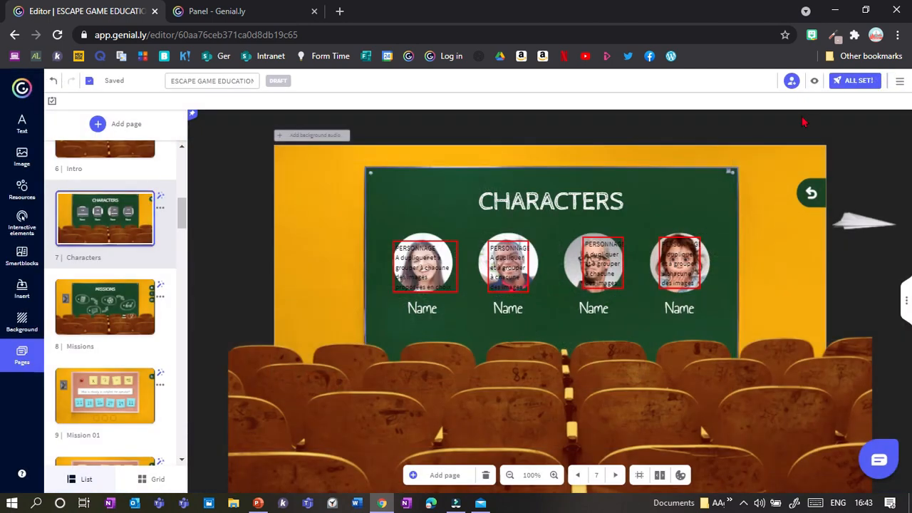
pyautogui.click(813, 80)
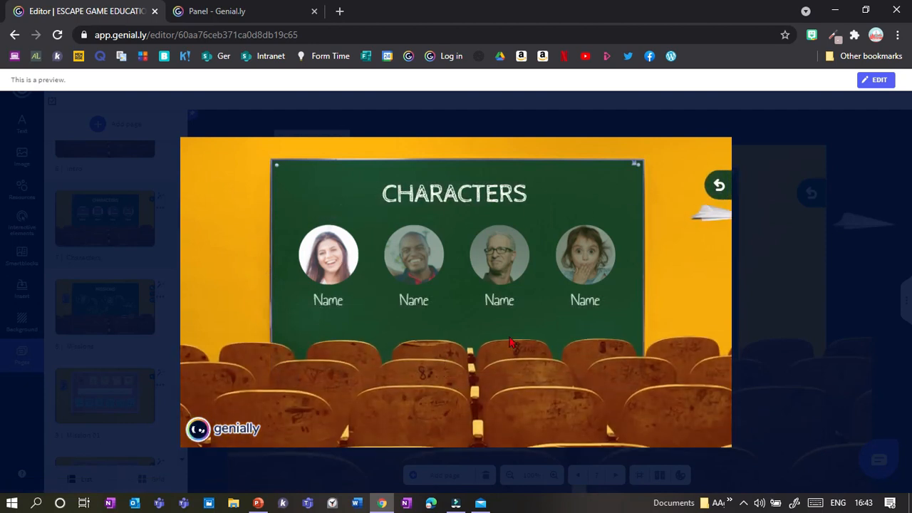
pyautogui.press('Escape')
# Copy the yellow progress bar, the RECOMP #1 to #4 boxes and the OFF BOSS box from page 29 onto the Missions page.
pyautogui.moveTo(181, 214); pyautogui.dragTo(180, 156)
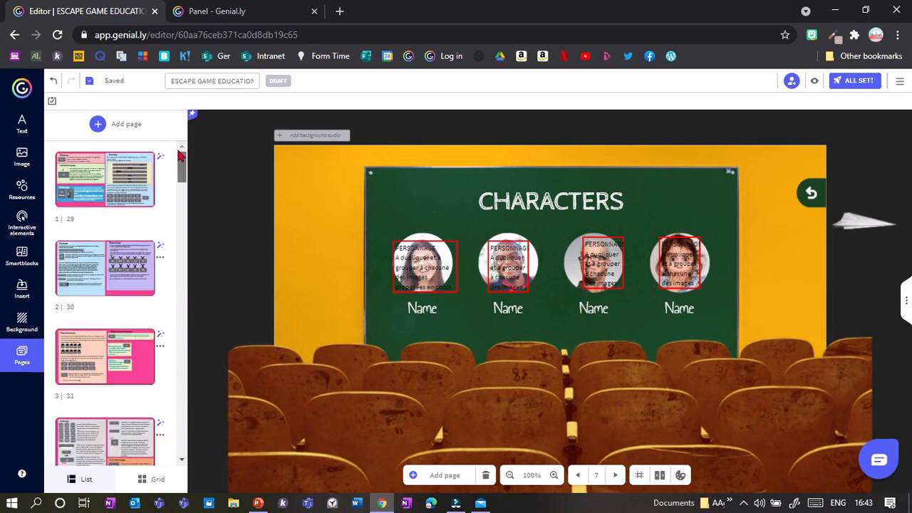
pyautogui.click(134, 174)
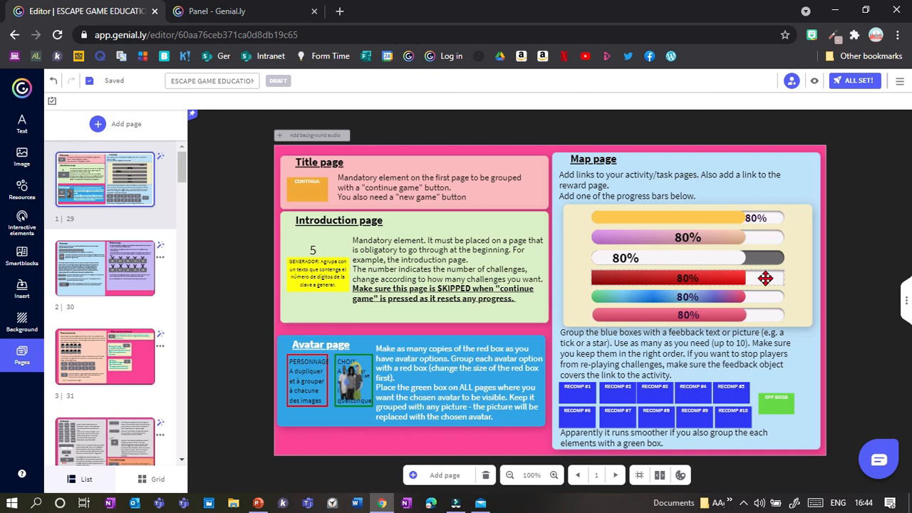
pyautogui.click(745, 216)
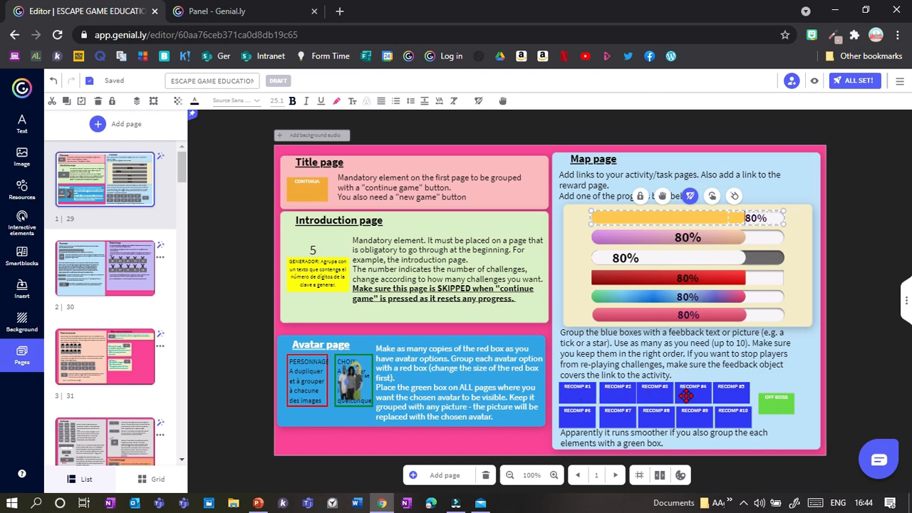
pyautogui.click(555, 475)
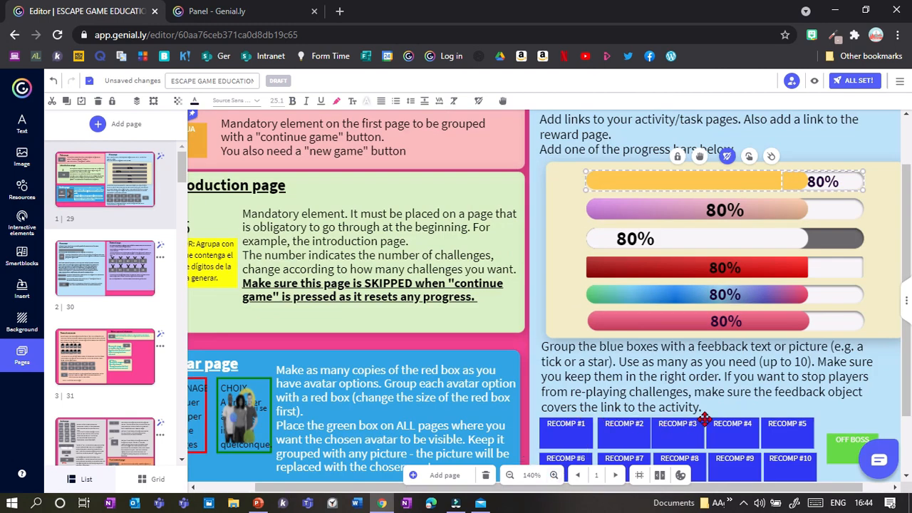
pyautogui.click(556, 440)
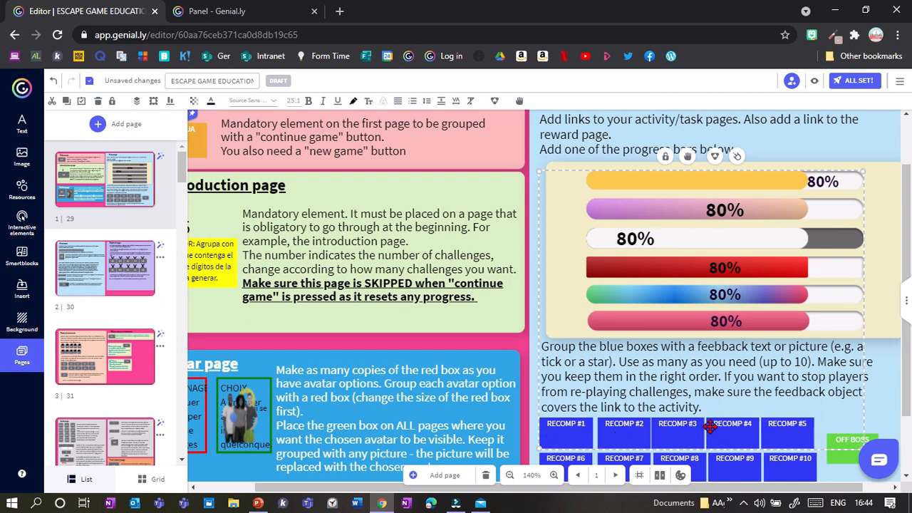
pyautogui.keyDown('shift'); pyautogui.click(845, 461); pyautogui.keyUp('shift')
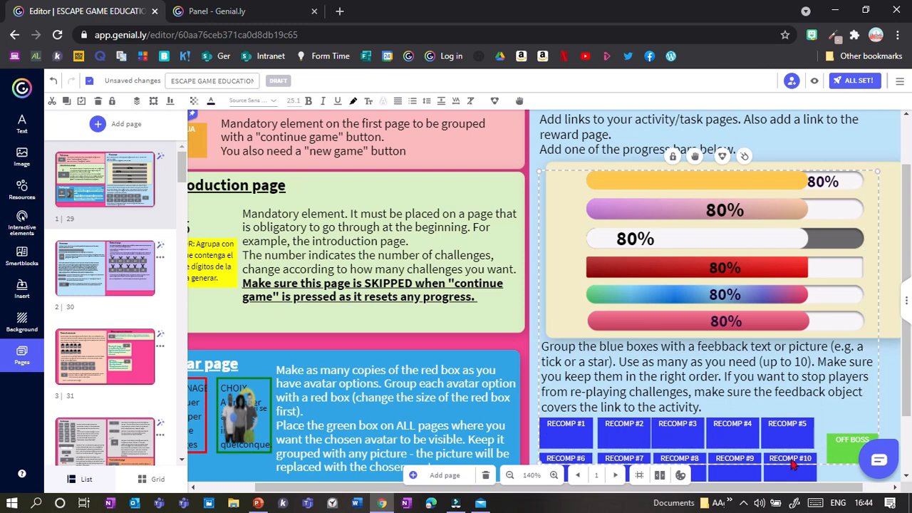
pyautogui.click(509, 475)
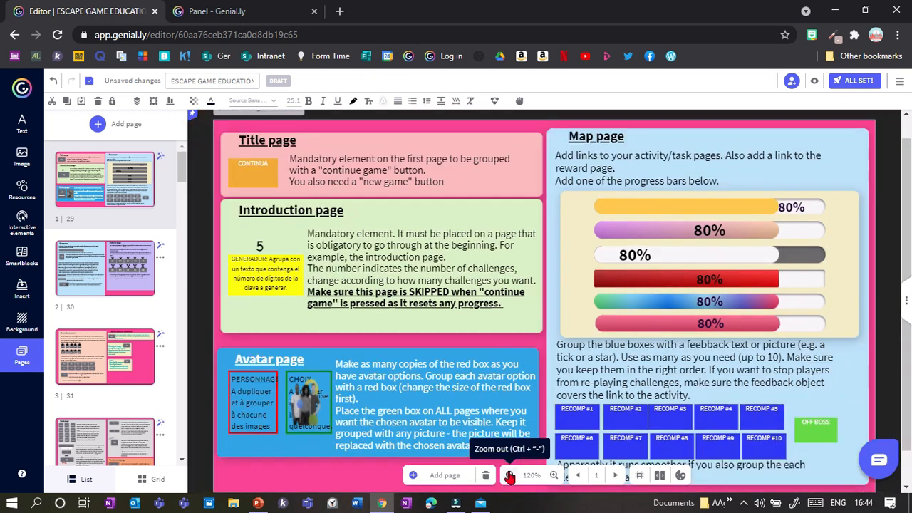
pyautogui.click(510, 474)
pyautogui.scroll(-7, 166, 270)
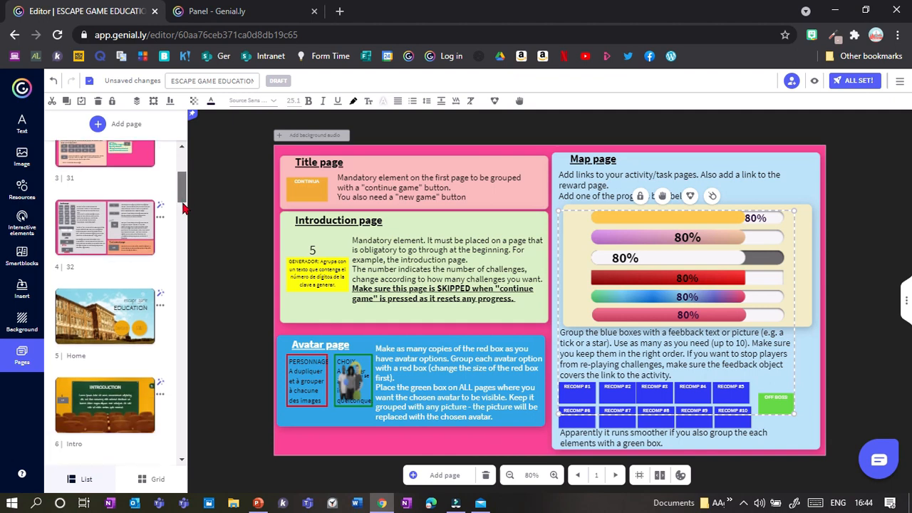
pyautogui.click(122, 241)
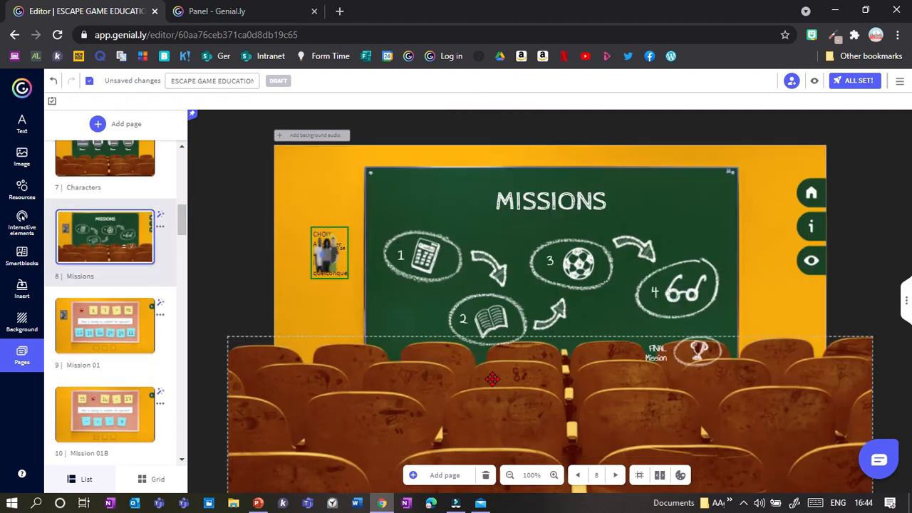
pyautogui.hotkey('ctrl', 'v')
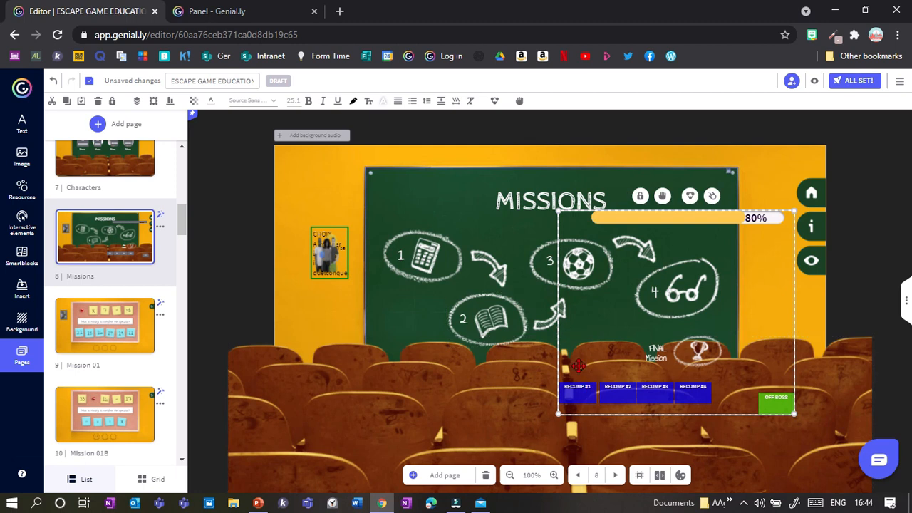
# Arrange the pasted elements with the progress bar above the blackboard and the RECOMP and OFF BOSS boxes spread out below the missions.
pyautogui.moveTo(578, 365); pyautogui.dragTo(396, 335)
pyautogui.click(445, 332)
pyautogui.moveTo(481, 331); pyautogui.dragTo(438, 348)
pyautogui.moveTo(584, 333); pyautogui.dragTo(627, 333)
pyautogui.moveTo(524, 334); pyautogui.dragTo(525, 350)
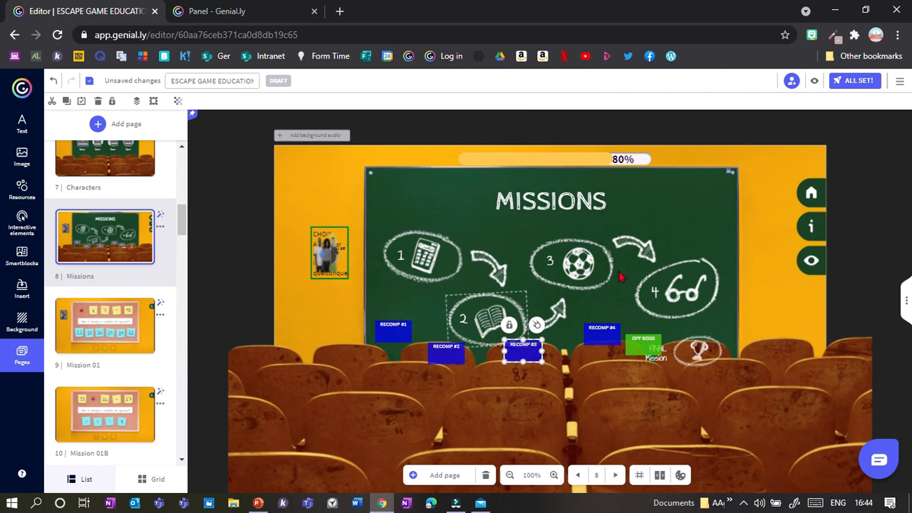
# Search the resources for "check" and place a copy of the green check-mark illustration over each of the four missions.
pyautogui.click(24, 163)
pyautogui.click(22, 189)
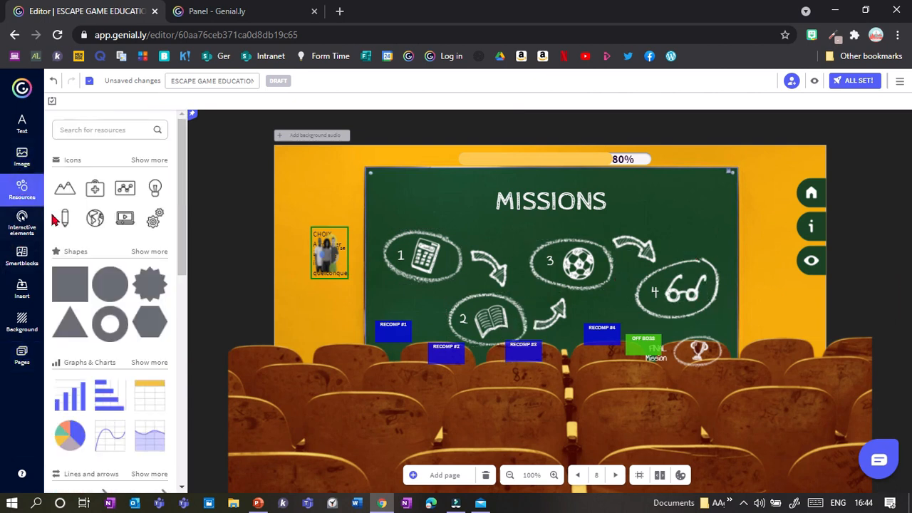
pyautogui.click(107, 129)
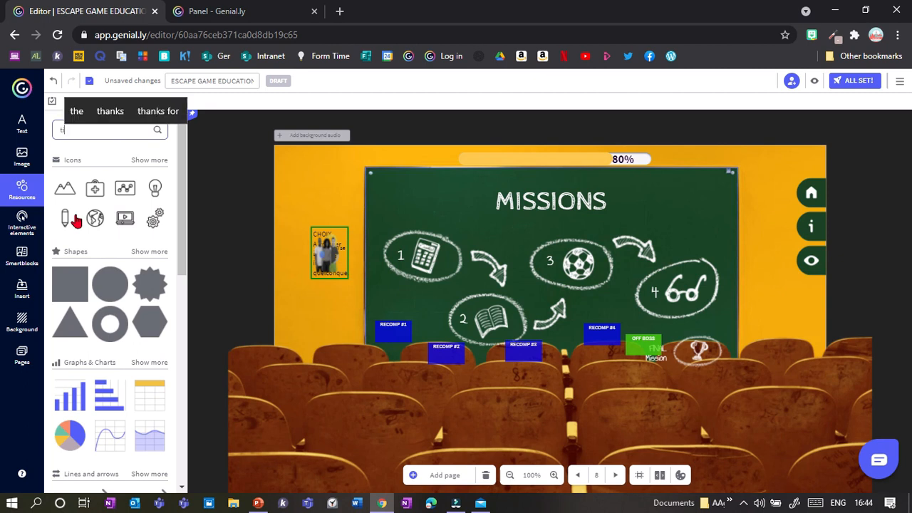
pyautogui.scroll(-4, 153, 249)
pyautogui.click(146, 228)
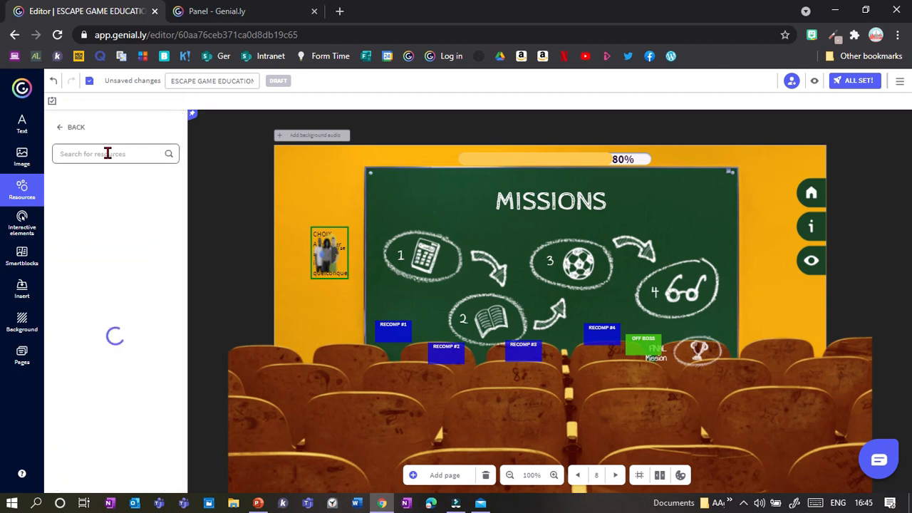
pyautogui.write('check')
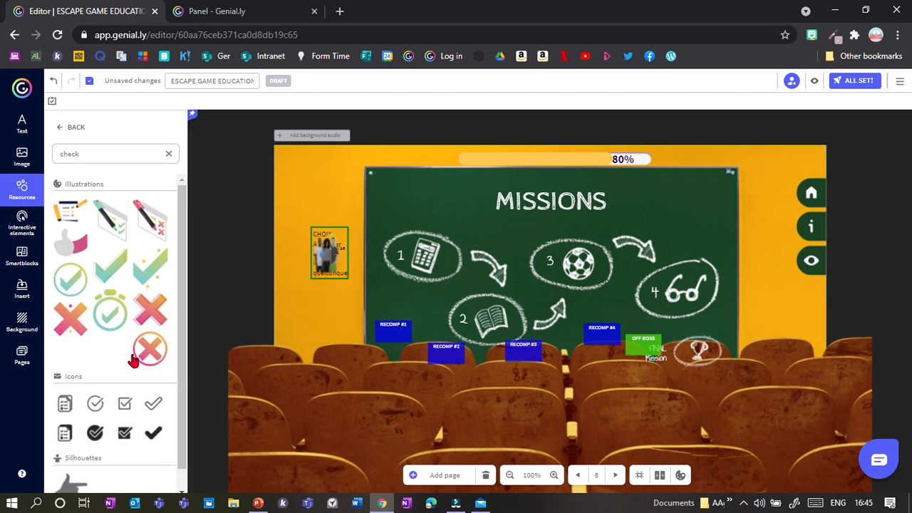
pyautogui.click(103, 270)
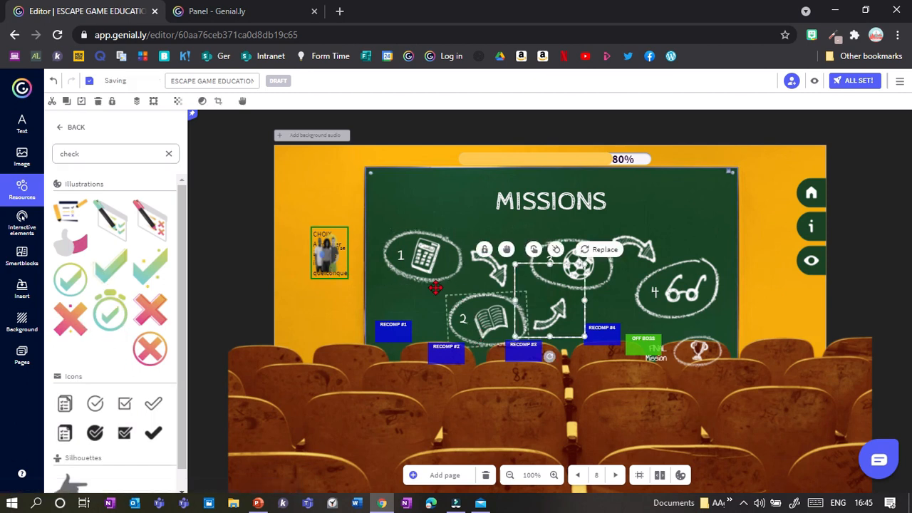
pyautogui.moveTo(538, 307); pyautogui.dragTo(676, 290)
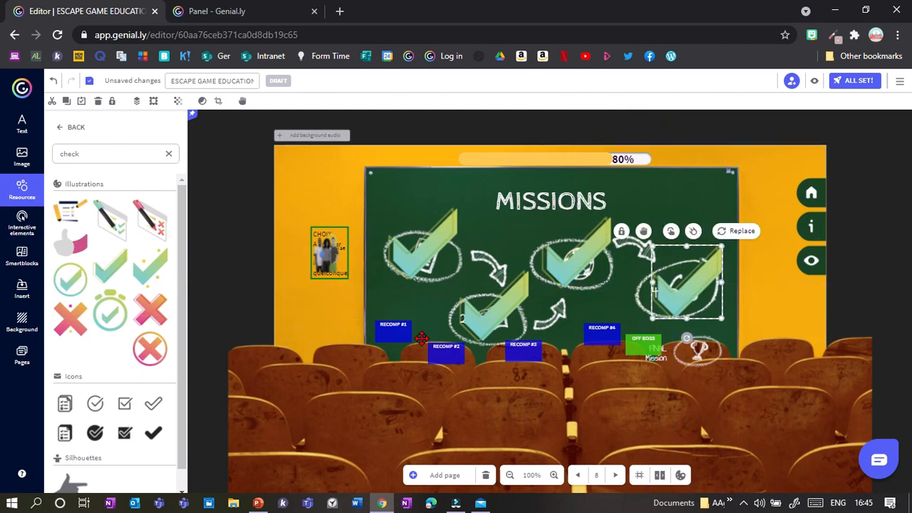
# Move the RECOMP #1 to #4 boxes onto the check marks of missions 1 to 4 and group each pair.
pyautogui.moveTo(393, 327); pyautogui.dragTo(406, 211)
pyautogui.moveTo(436, 357); pyautogui.dragTo(476, 349)
pyautogui.moveTo(523, 350); pyautogui.dragTo(585, 271)
pyautogui.moveTo(601, 335); pyautogui.dragTo(679, 256)
pyautogui.click(488, 347)
pyautogui.keyDown('shift'); pyautogui.click(498, 308); pyautogui.keyUp('shift')
pyautogui.click(586, 269)
pyautogui.keyDown('shift'); pyautogui.click(589, 267); pyautogui.keyUp('shift')
pyautogui.click(671, 291)
pyautogui.moveTo(671, 291)
pyautogui.mouseDown()
pyautogui.moveTo(690, 295)
pyautogui.moveTo(679, 297)
pyautogui.mouseUp()
# Place a copy of the green OFF BOSS box at each of the four missions.
pyautogui.moveTo(567, 235); pyautogui.dragTo(567, 217)
pyautogui.click(489, 319)
pyautogui.moveTo(631, 341); pyautogui.dragTo(678, 273)
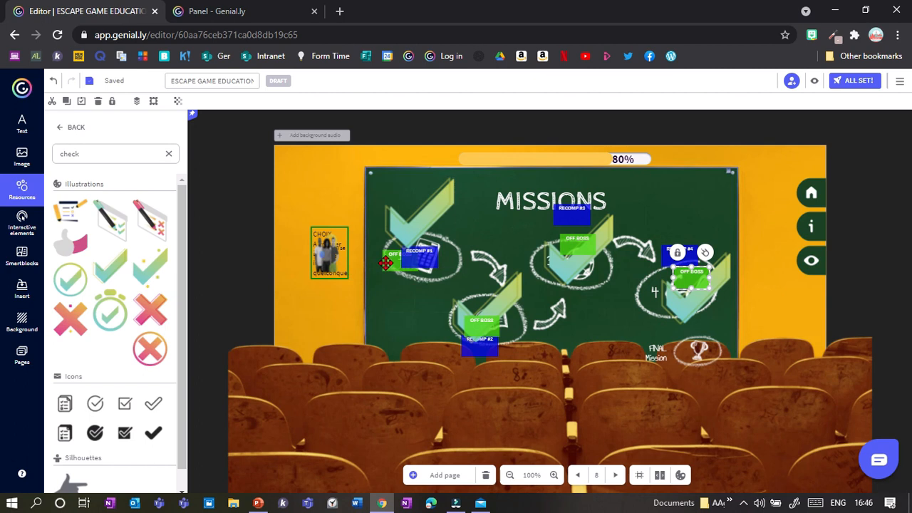
# Shift the first check mark with RECOMP #1 over mission 1 and group it with its OFF BOSS box.
pyautogui.click(389, 265)
pyautogui.moveTo(407, 251); pyautogui.dragTo(434, 263)
pyautogui.click(383, 263)
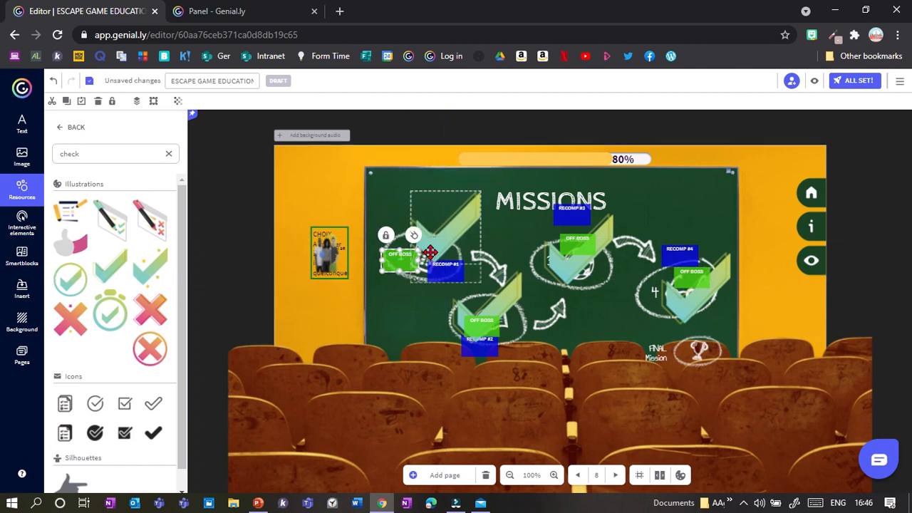
pyautogui.click(432, 259)
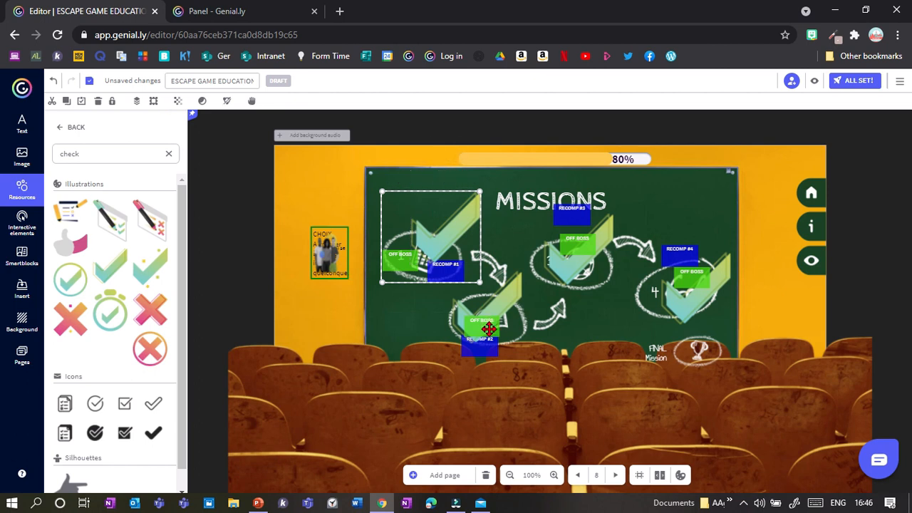
# Group the check marks of missions 2, 3 and 4 with their OFF BOSS boxes.
pyautogui.click(518, 303)
pyautogui.click(518, 305)
pyautogui.click(585, 236)
pyautogui.click(604, 227)
pyautogui.click(686, 273)
pyautogui.click(716, 268)
pyautogui.click(786, 326)
pyautogui.click(699, 351)
# Copy the DIG #1 to DIG #4 boxes from the Reward page section of template page 30.
pyautogui.click(22, 355)
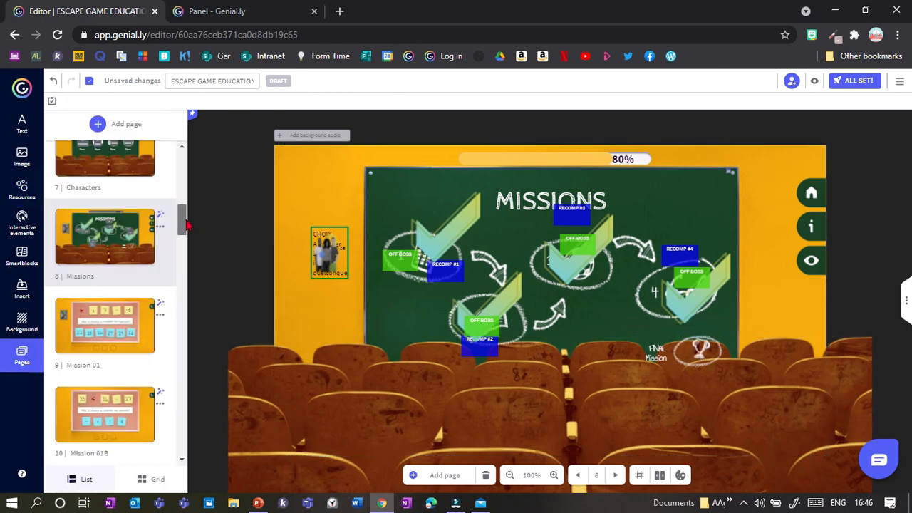
pyautogui.scroll(5, 99, 285)
pyautogui.click(100, 201)
pyautogui.click(106, 247)
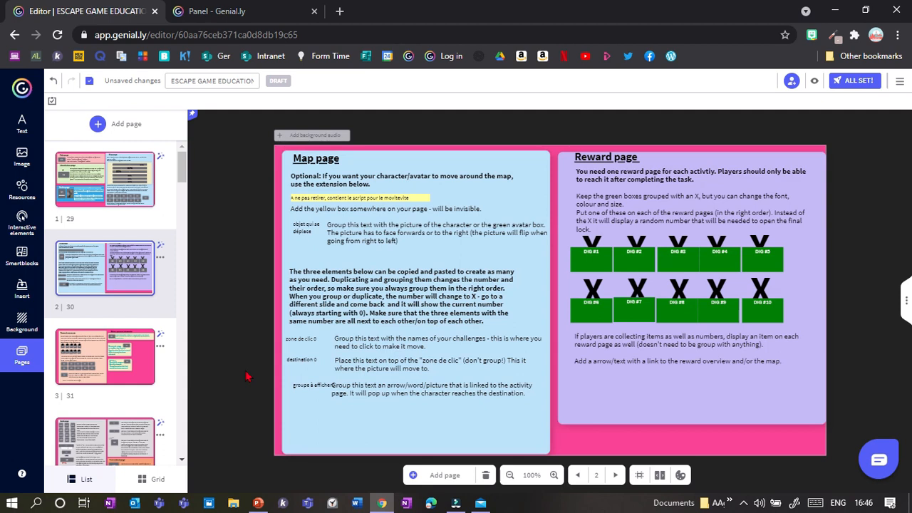
pyautogui.click(413, 388)
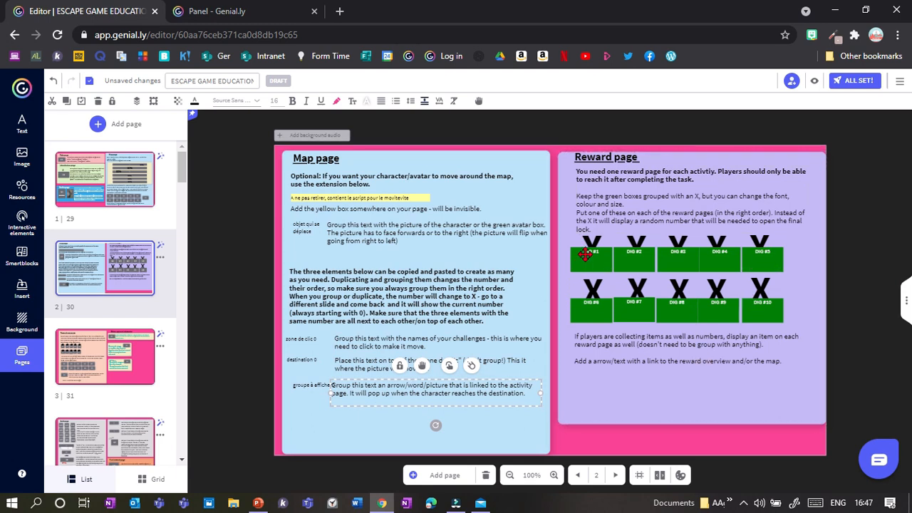
pyautogui.click(587, 261)
pyautogui.keyDown('shift'); pyautogui.click(624, 257); pyautogui.keyUp('shift')
pyautogui.keyDown('shift'); pyautogui.click(679, 257); pyautogui.keyUp('shift')
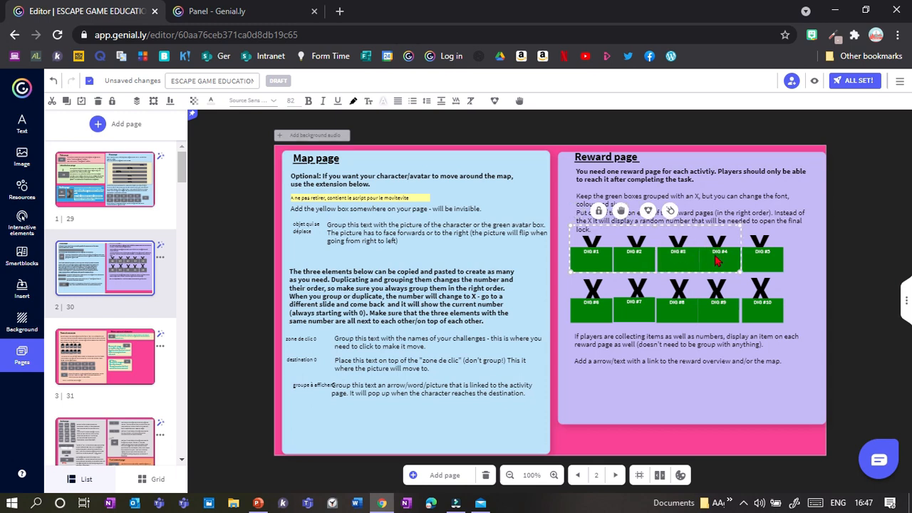
pyautogui.keyDown('shift'); pyautogui.click(716, 258); pyautogui.keyUp('shift')
# Paste the DIG boxes onto the Mission 01D page and place them above the CONGRATULATIONS! heading.
pyautogui.moveTo(179, 180); pyautogui.dragTo(183, 264)
pyautogui.click(104, 267)
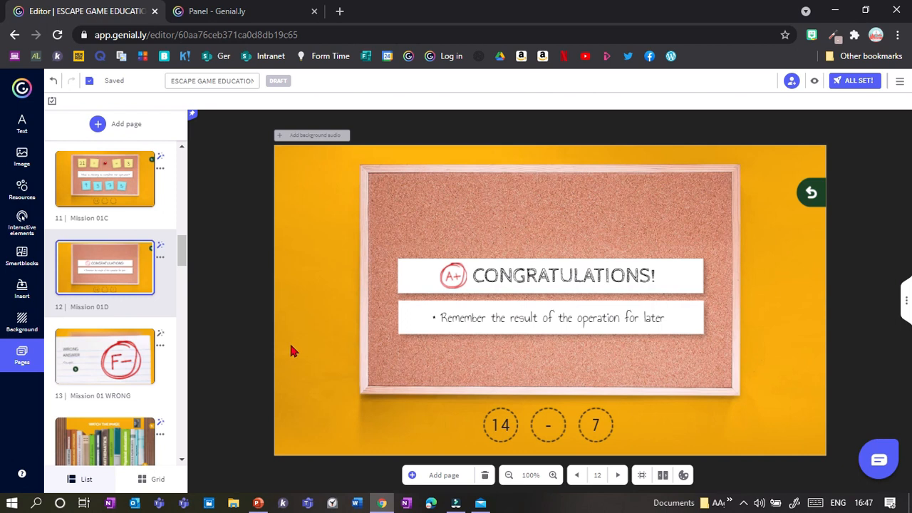
pyautogui.hotkey('ctrl', 'v')
pyautogui.moveTo(595, 261); pyautogui.dragTo(525, 218)
pyautogui.doubleClick(525, 218)
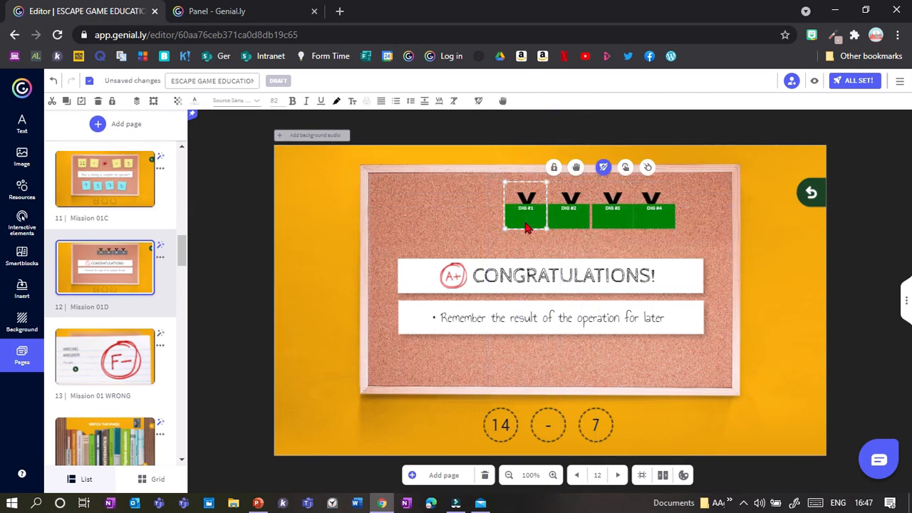
# Delete the DIG #2, DIG #3 and DIG #4 boxes from the Mission 01D page.
pyautogui.click(573, 222)
pyautogui.keyDown('shift'); pyautogui.click(610, 221); pyautogui.keyUp('shift')
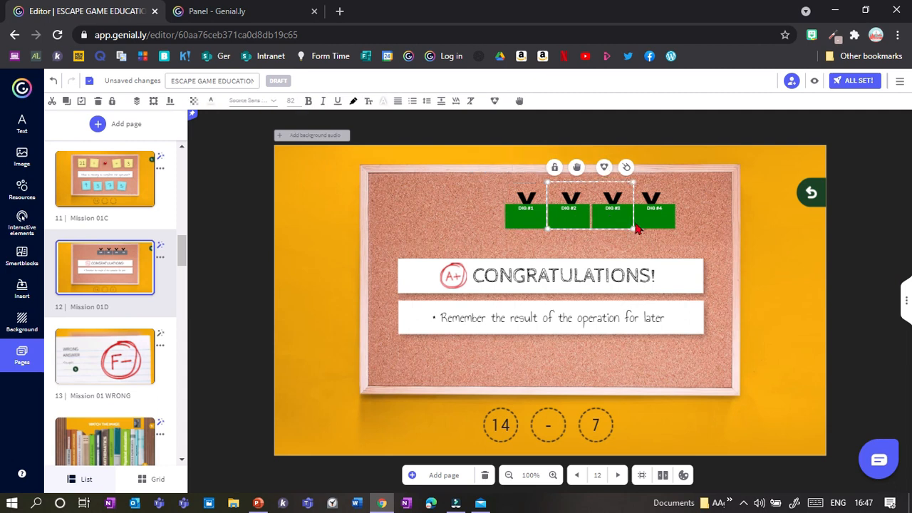
pyautogui.keyDown('shift'); pyautogui.click(654, 218); pyautogui.keyUp('shift')
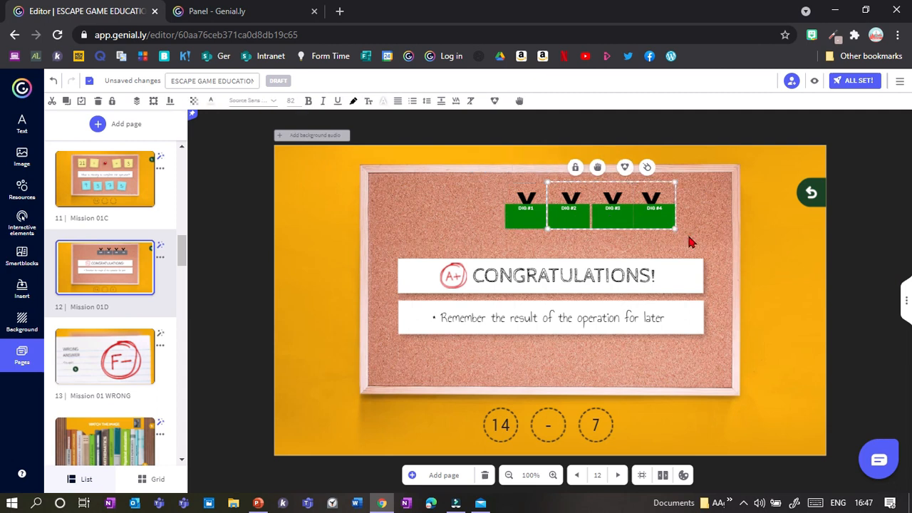
pyautogui.press('Delete')
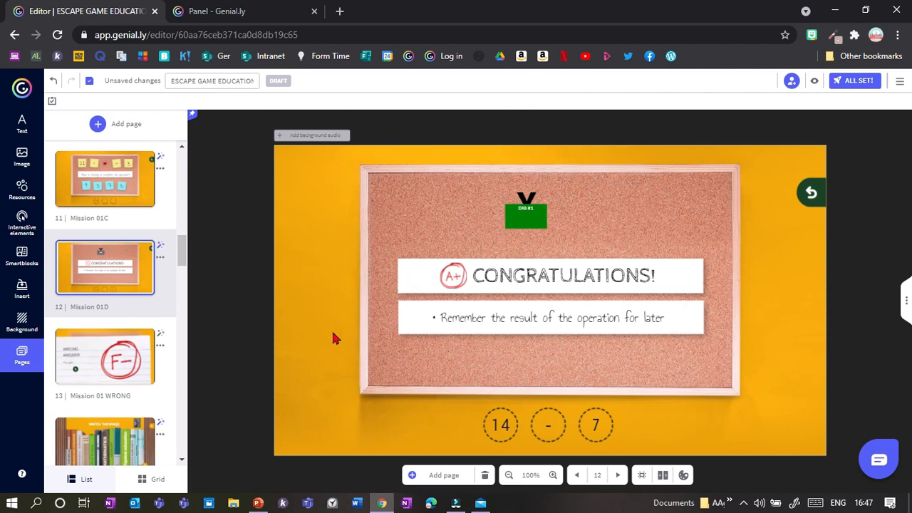
# Clear the text "The number of this mission is 5" on the congratulations page with the DIG #4 box.
pyautogui.scroll(-5, 182, 285)
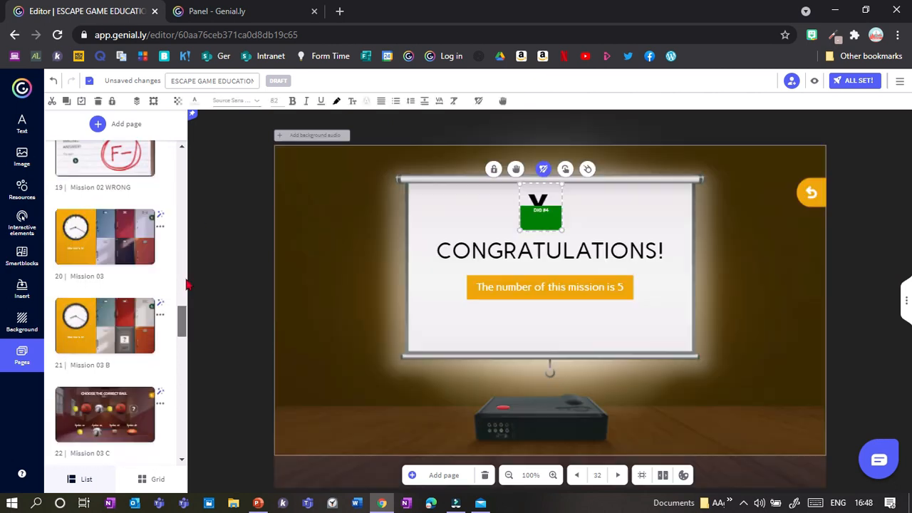
pyautogui.scroll(9, 187, 285)
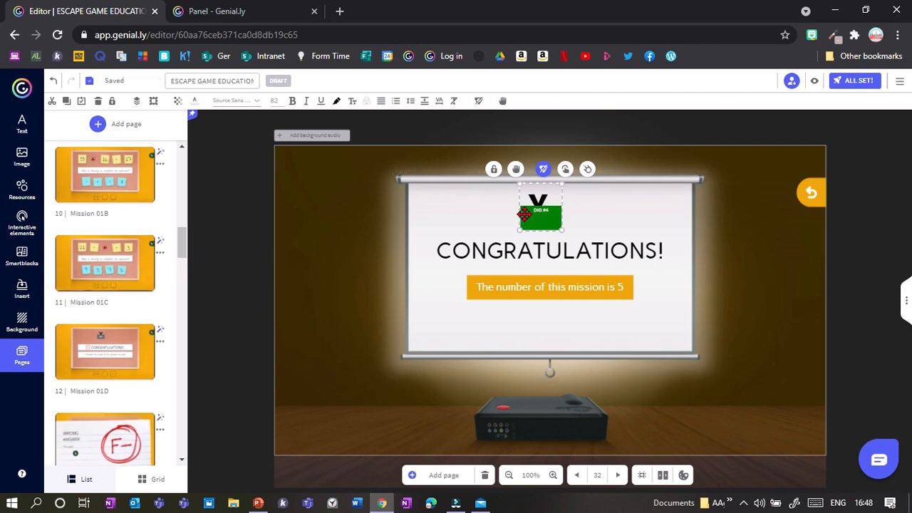
pyautogui.click(624, 287)
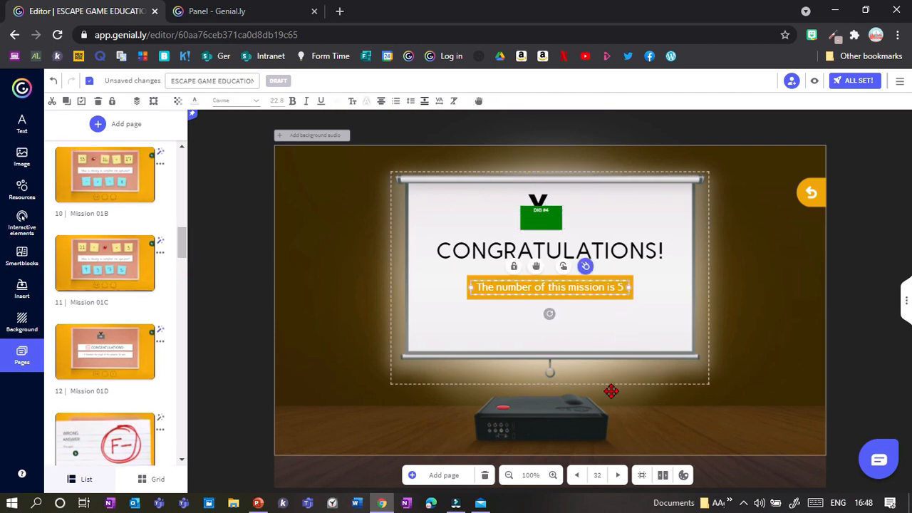
pyautogui.press('BackSpace')
pyautogui.press('BackSpace')
pyautogui.press('BackSpace')
pyautogui.press('BackSpace')
pyautogui.press('BackSpace')
pyautogui.press('BackSpace')
pyautogui.press('BackSpace')
pyautogui.press('BackSpace')
pyautogui.press('BackSpace')
pyautogui.press('BackSpace')
pyautogui.press('BackSpace')
pyautogui.press('BackSpace')
pyautogui.press('BackSpace')
pyautogui.press('BackSpace')
pyautogui.press('BackSpace')
pyautogui.press('BackSpace')
pyautogui.press('BackSpace')
pyautogui.press('BackSpace')
pyautogui.press('BackSpace')
pyautogui.press('BackSpace')
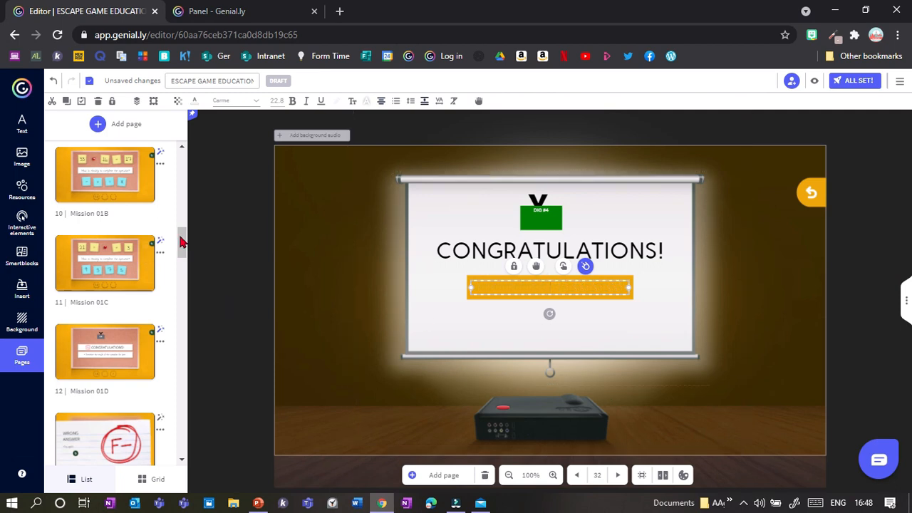
# Duplicate the Missions page after checking the Lock page elements on template page 32.
pyautogui.moveTo(183, 235); pyautogui.dragTo(183, 203)
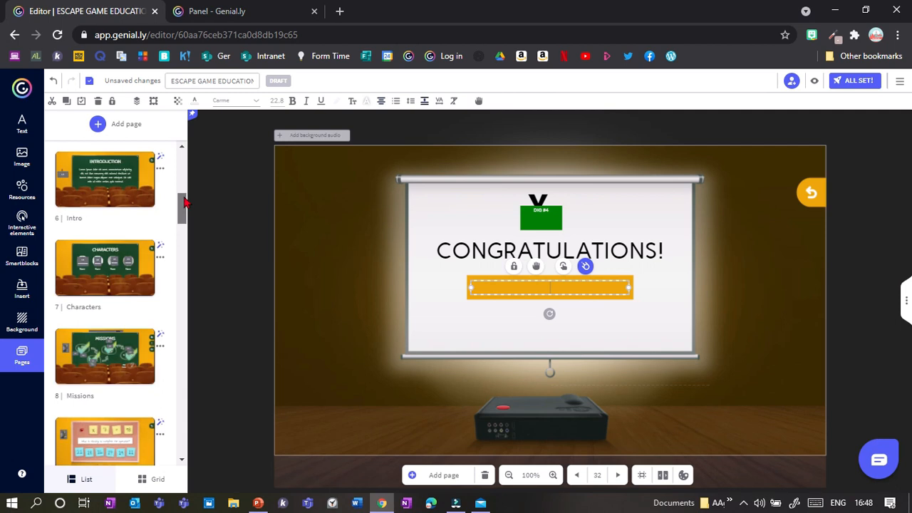
pyautogui.scroll(-15, 183, 279)
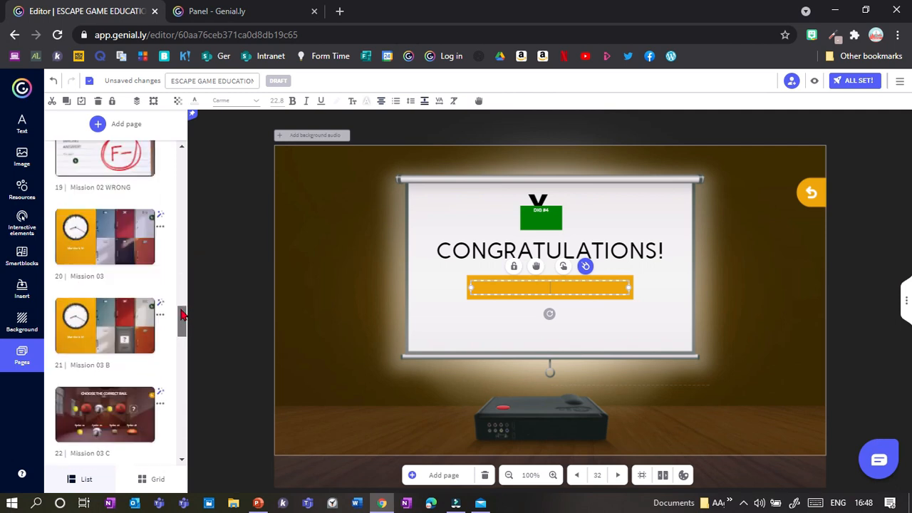
pyautogui.moveTo(183, 279); pyautogui.dragTo(183, 184)
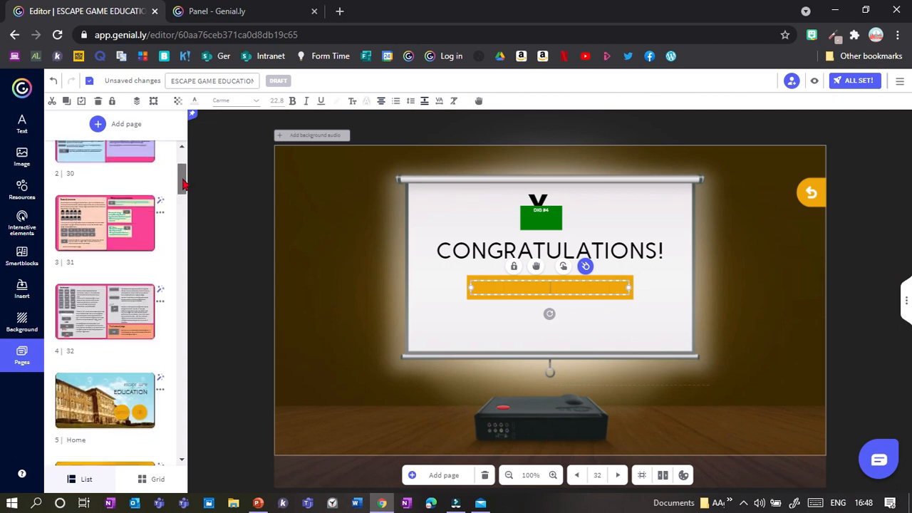
pyautogui.click(116, 330)
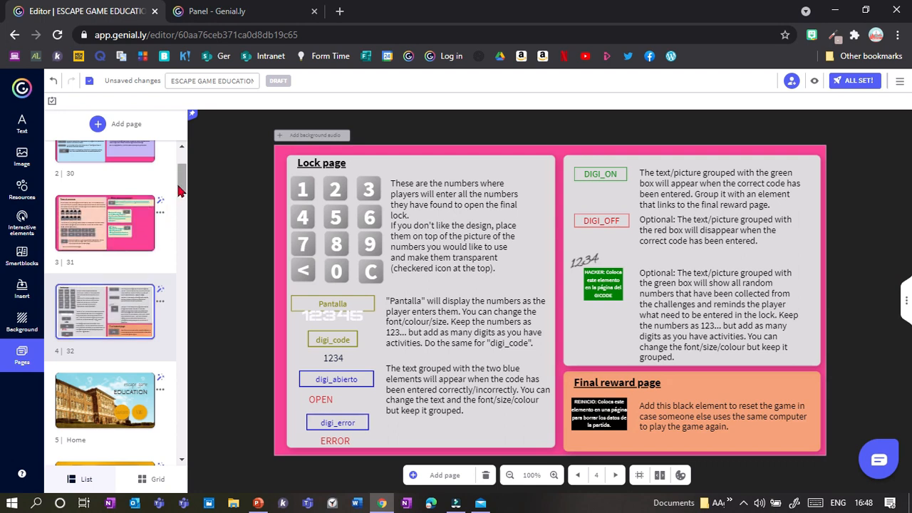
pyautogui.moveTo(182, 189); pyautogui.dragTo(186, 229)
pyautogui.click(84, 241)
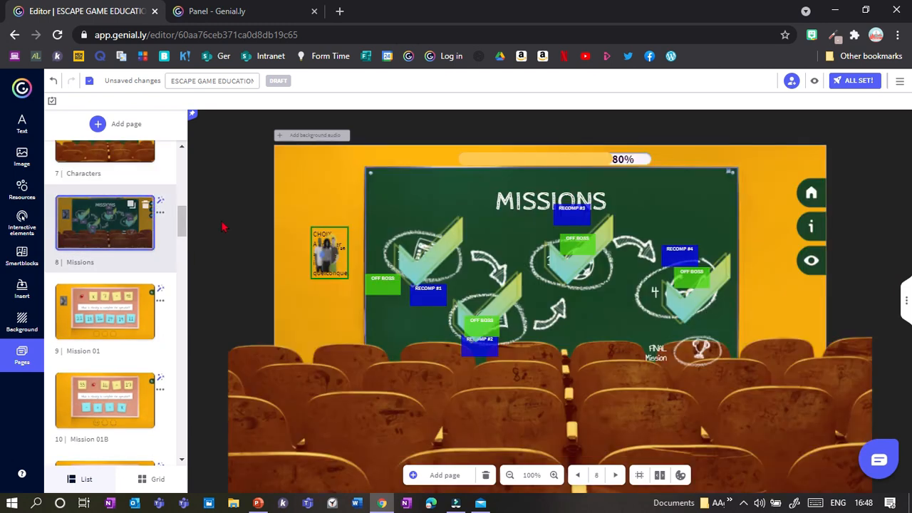
pyautogui.click(131, 205)
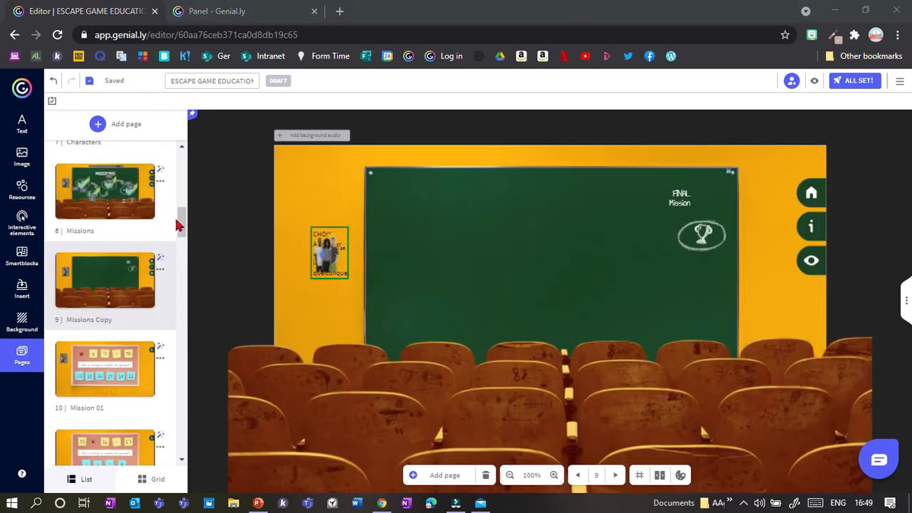
# Copy the # boxes #1 to #4 and the CANDADO #BOSS box from the Reward overview to the Missions Copy page.
pyautogui.moveTo(178, 225); pyautogui.dragTo(179, 172)
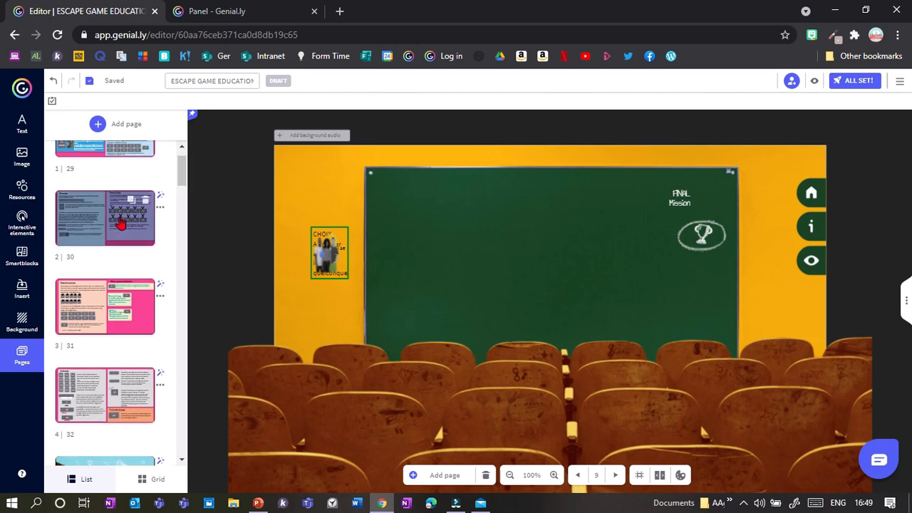
pyautogui.click(114, 307)
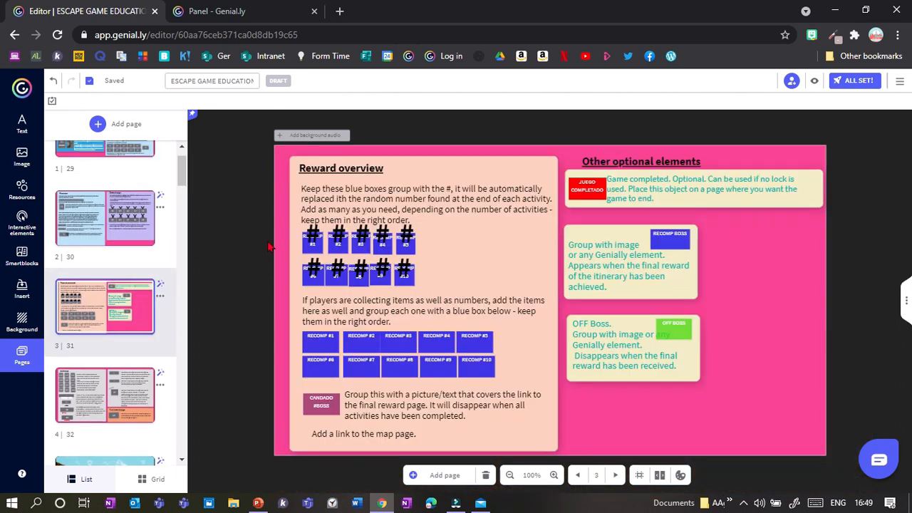
pyautogui.click(313, 245)
pyautogui.moveTo(360, 242); pyautogui.dragTo(387, 242)
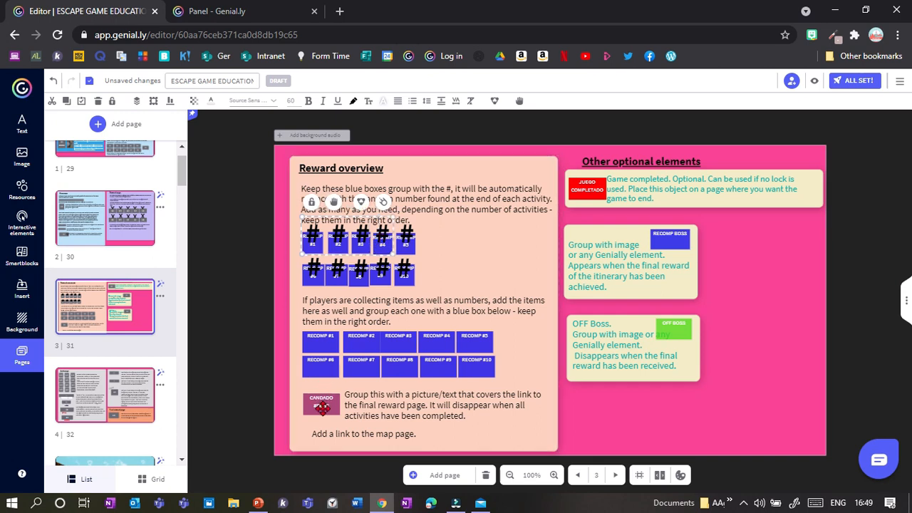
pyautogui.click(323, 402)
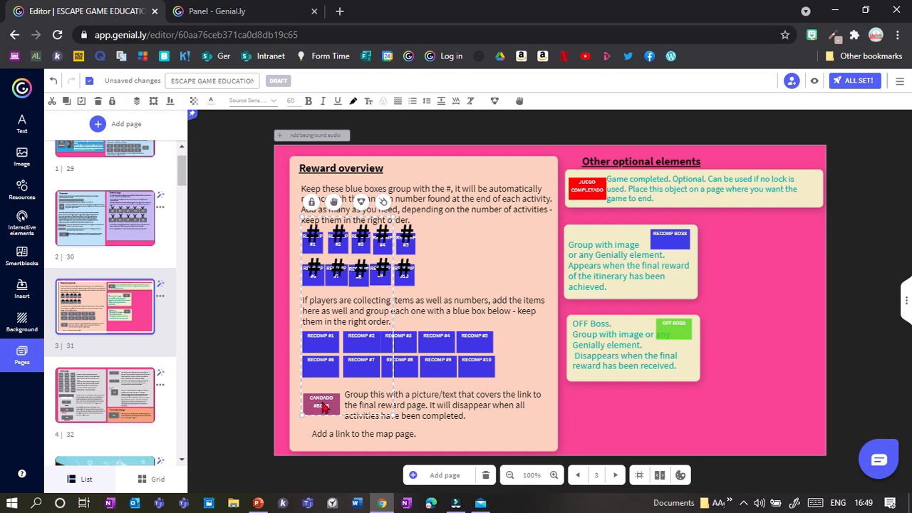
pyautogui.click(181, 221)
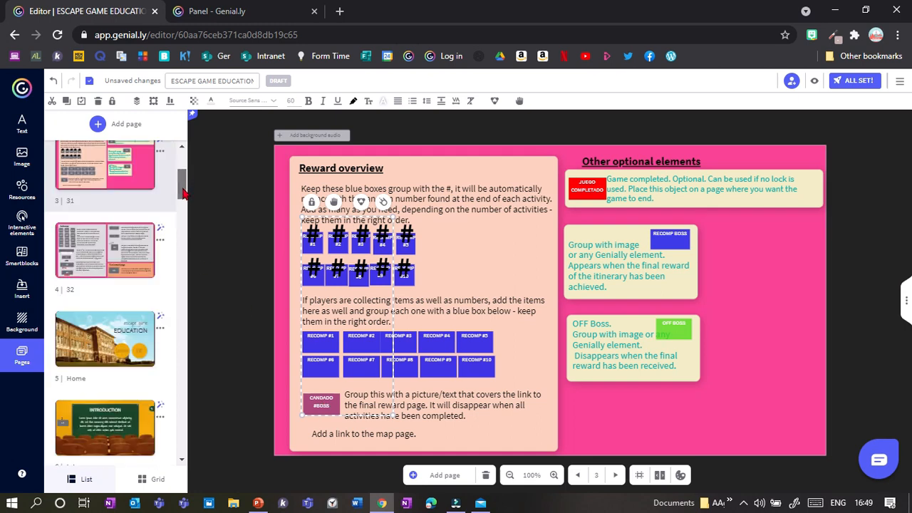
pyautogui.click(178, 378)
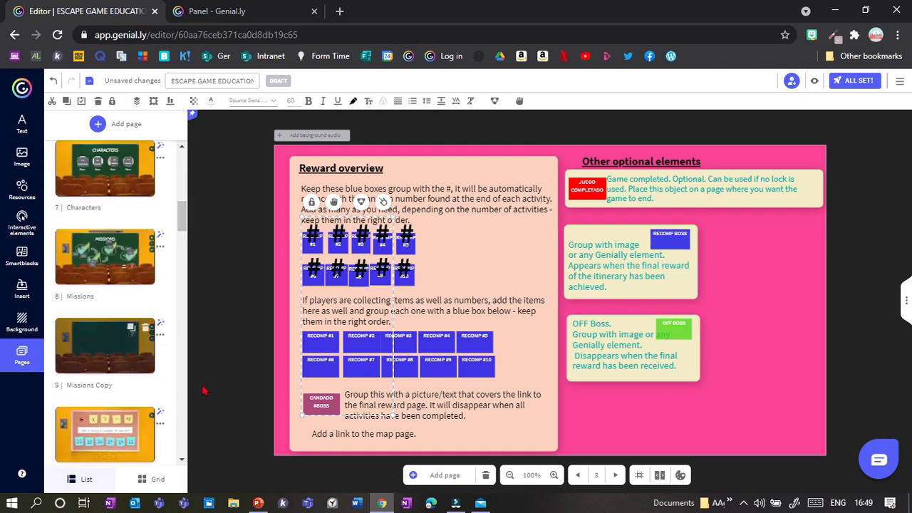
# Add one laptop cutout to the Mission 01D page, shrink it and place it beside the DIG #1 box.
pyautogui.scroll(-5, 184, 267)
pyautogui.moveTo(183, 263)
pyautogui.mouseDown()
pyautogui.moveTo(185, 278)
pyautogui.moveTo(183, 266)
pyautogui.mouseUp()
pyautogui.click(123, 250)
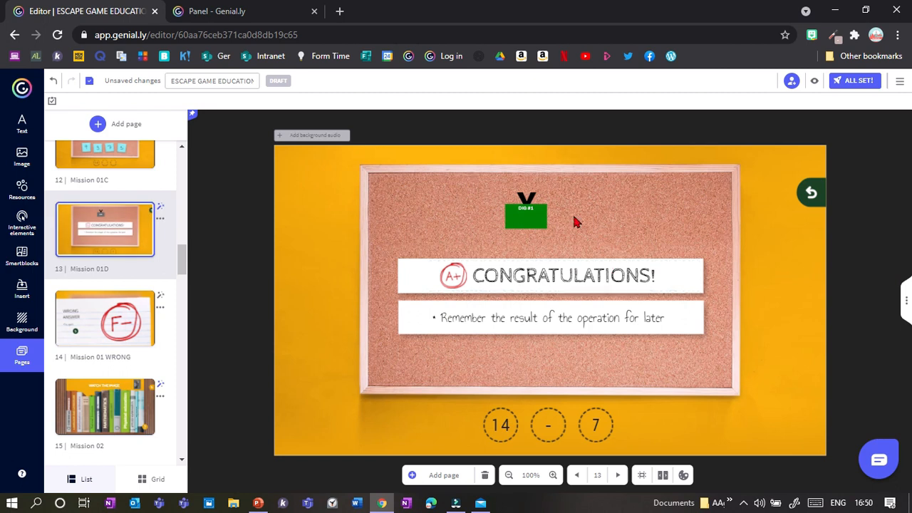
pyautogui.click(22, 160)
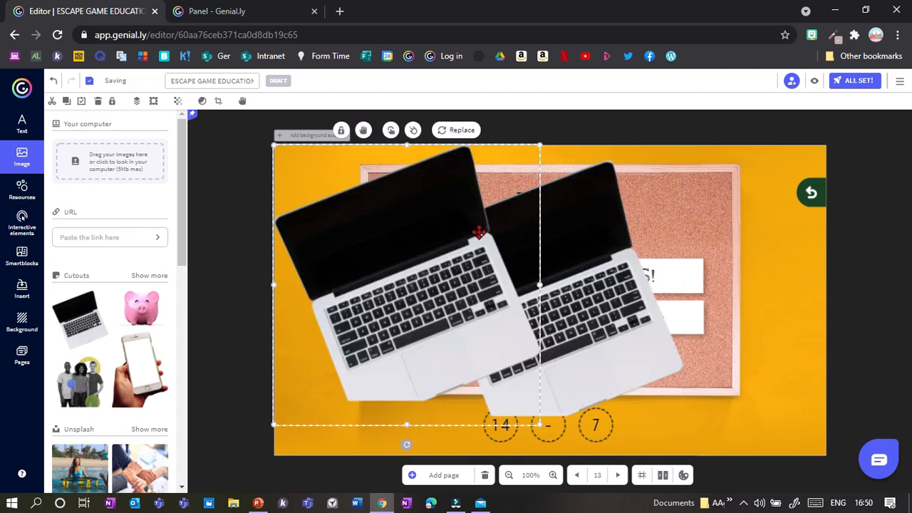
pyautogui.press('Delete')
pyautogui.click(474, 284)
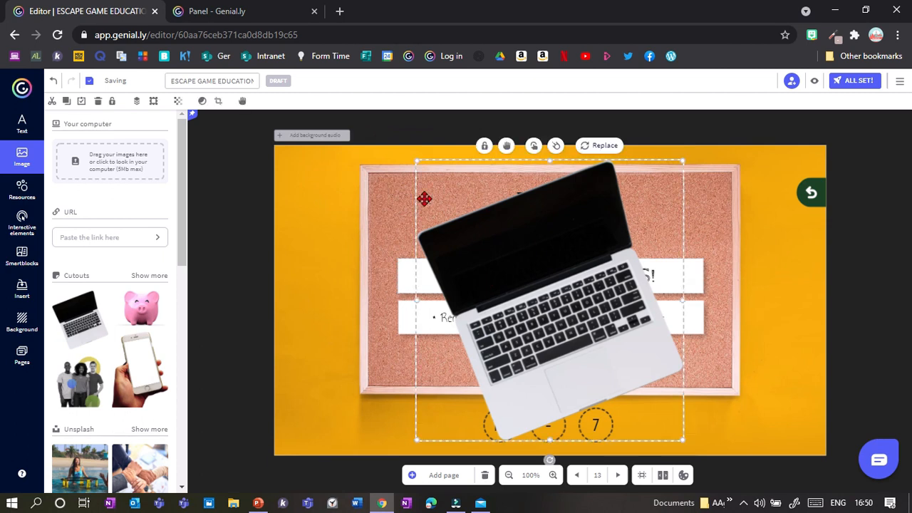
pyautogui.moveTo(417, 160); pyautogui.dragTo(591, 345)
pyautogui.moveTo(624, 380); pyautogui.dragTo(632, 224)
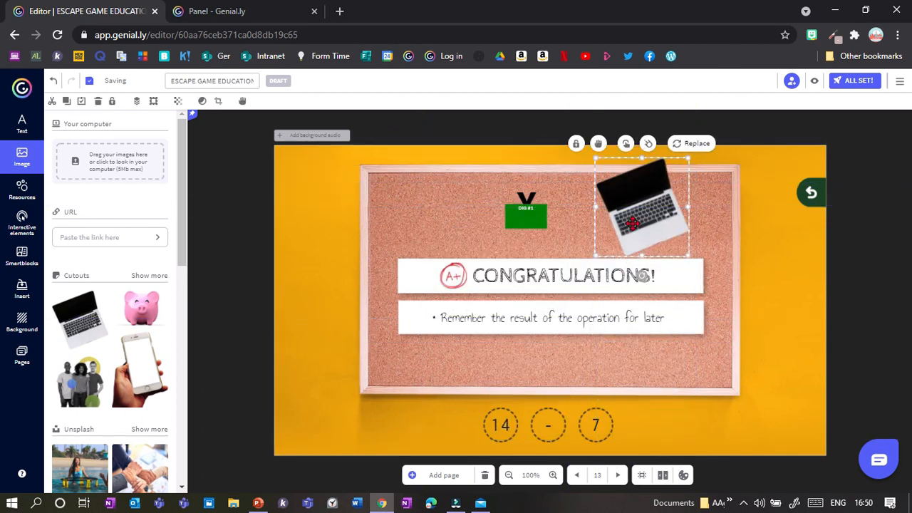
# Paste the laptop image onto the Missions Copy page and place it below the four # boxes.
pyautogui.click(14, 360)
pyautogui.moveTo(183, 258); pyautogui.dragTo(183, 217)
pyautogui.click(90, 328)
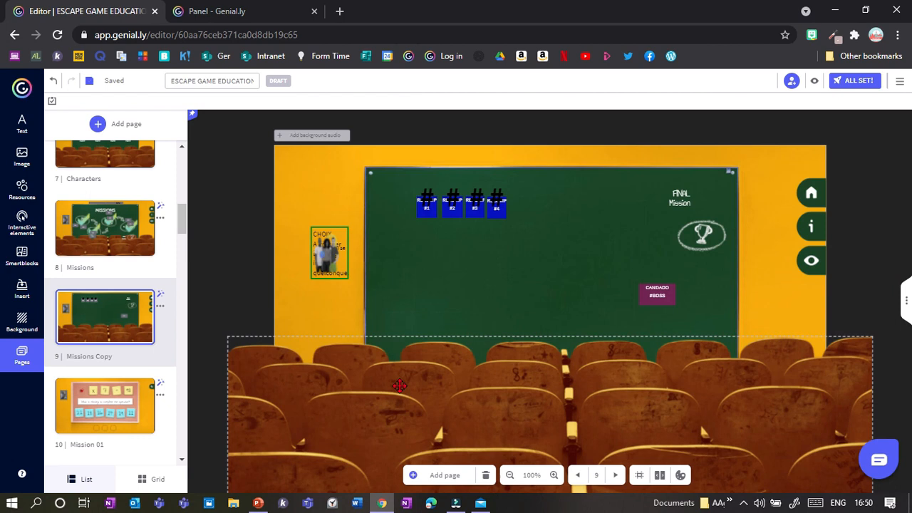
pyautogui.hotkey('ctrl', 'v')
pyautogui.moveTo(498, 295); pyautogui.dragTo(437, 283)
# Copy the RECOMP #1 box from the Reward overview page onto the laptop on Missions Copy and group the two.
pyautogui.moveTo(183, 231); pyautogui.dragTo(183, 200)
pyautogui.click(100, 217)
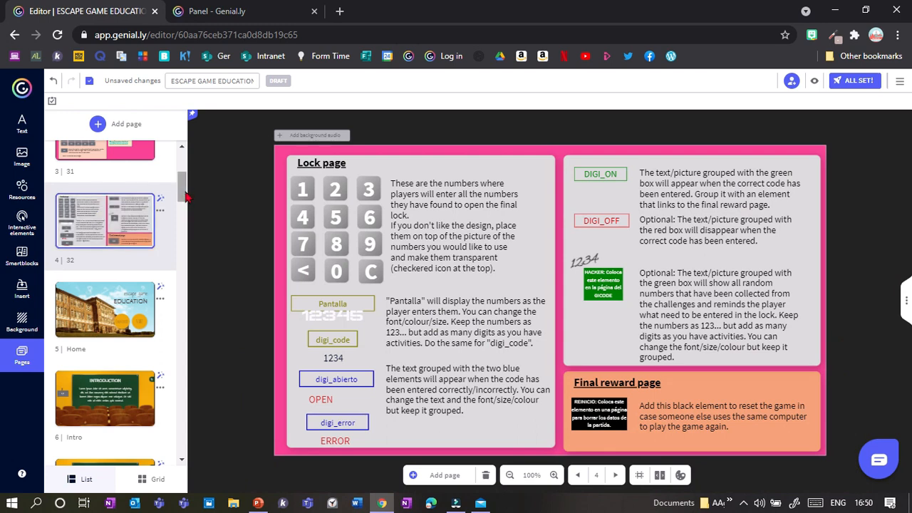
pyautogui.scroll(3, 96, 299)
pyautogui.click(96, 322)
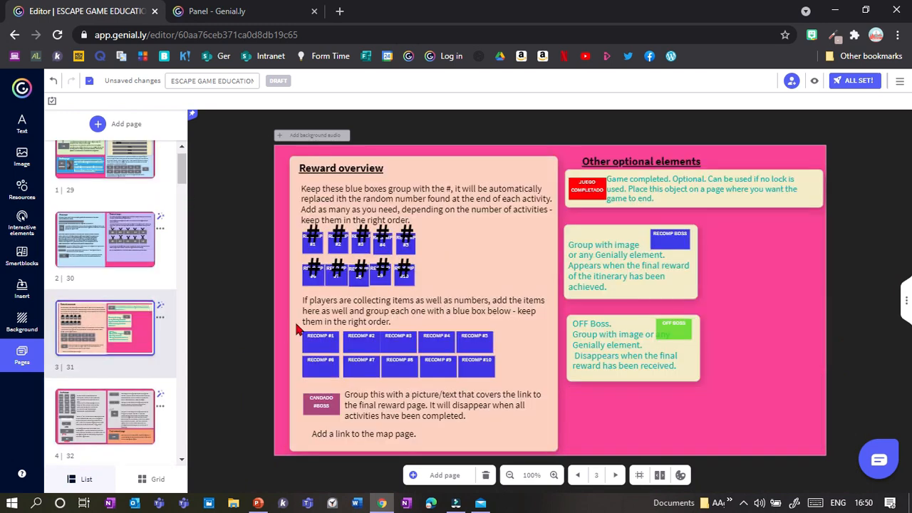
pyautogui.click(326, 339)
pyautogui.moveTo(184, 178); pyautogui.dragTo(209, 250)
pyautogui.click(105, 215)
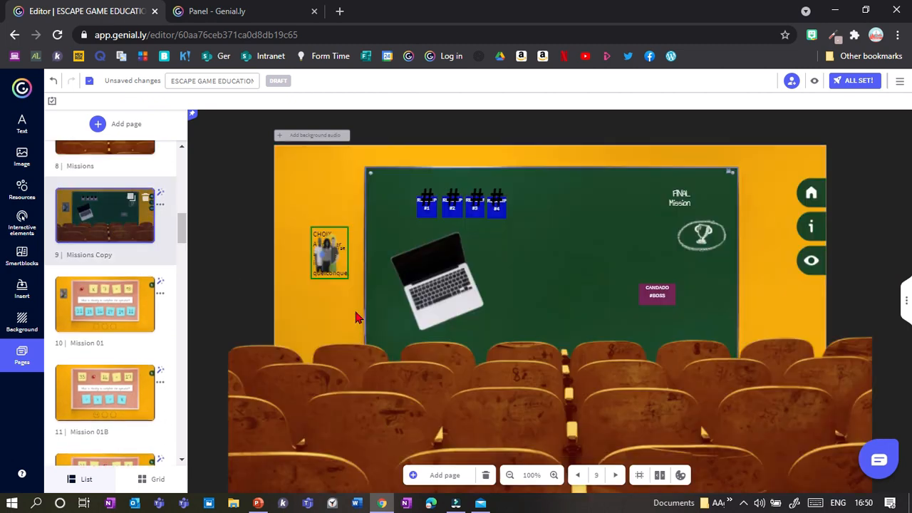
pyautogui.hotkey('ctrl', 'v')
pyautogui.moveTo(319, 342); pyautogui.dragTo(429, 260)
pyautogui.click(436, 301)
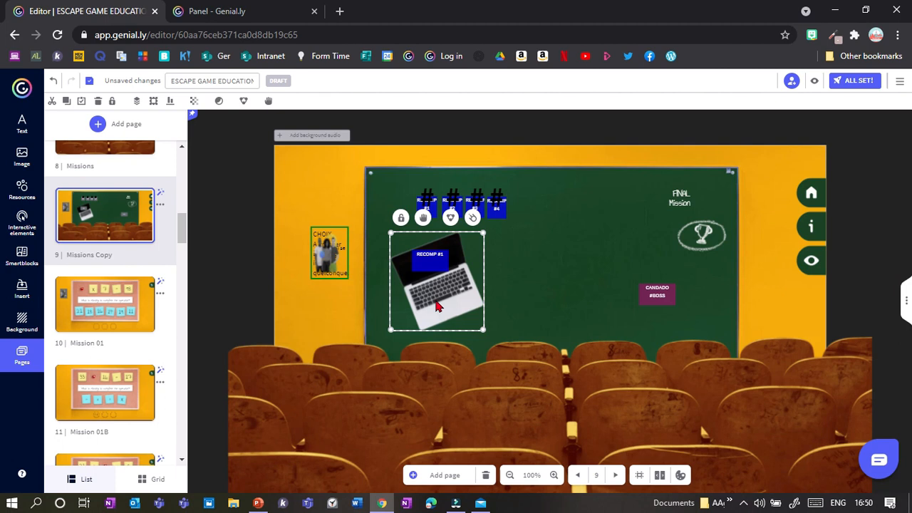
# Move the # box #1 away from the other # boxes and align the laptop with RECOMP #1 beneath it.
pyautogui.moveTo(426, 201); pyautogui.dragTo(414, 189)
pyautogui.click(439, 293)
pyautogui.moveTo(407, 285)
pyautogui.mouseDown()
pyautogui.moveTo(379, 285)
pyautogui.moveTo(413, 279)
pyautogui.mouseUp()
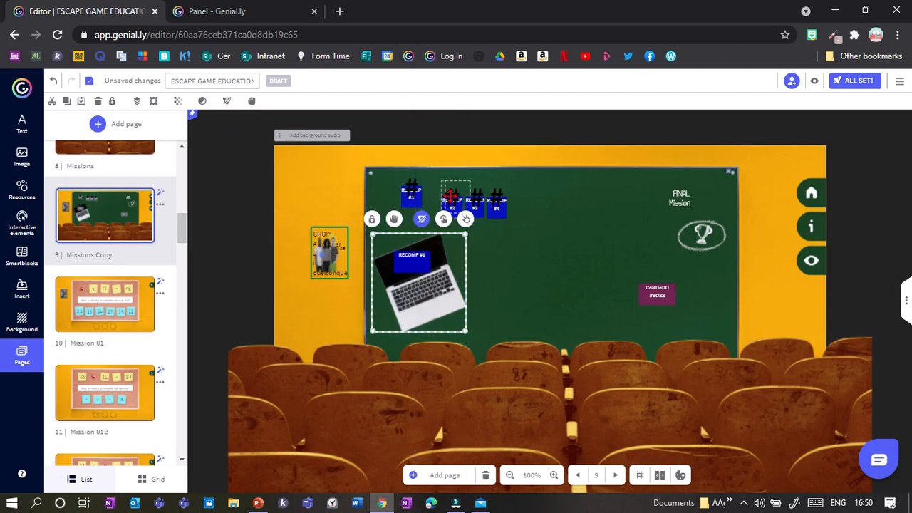
# Space the RECOMP #2, #3 and #4 boxes apart in the row beside #1 on the Missions Copy chalkboard.
pyautogui.moveTo(445, 190); pyautogui.dragTo(445, 188)
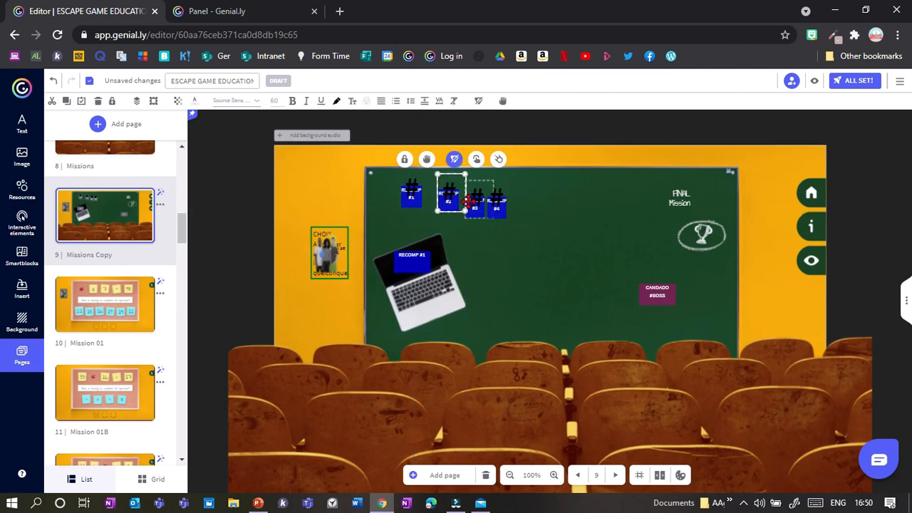
pyautogui.click(472, 202)
pyautogui.moveTo(494, 218); pyautogui.dragTo(504, 212)
pyautogui.click(514, 205)
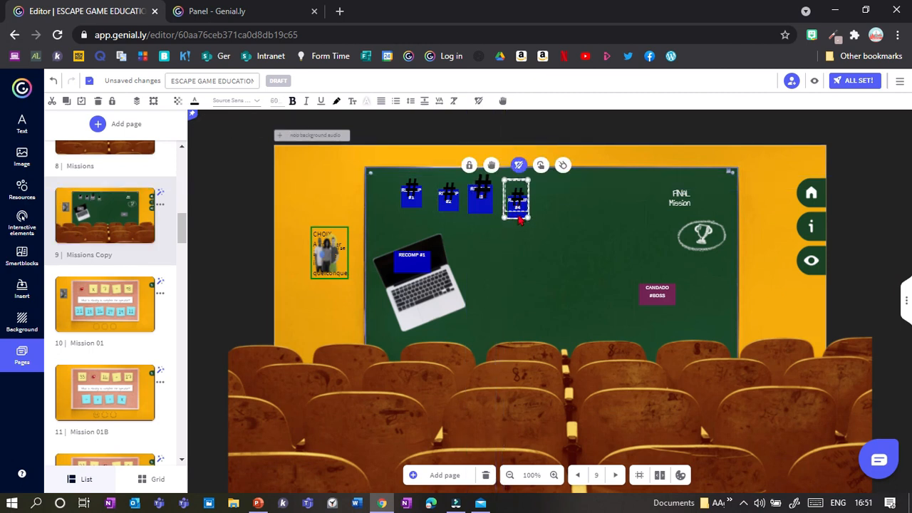
pyautogui.click(538, 262)
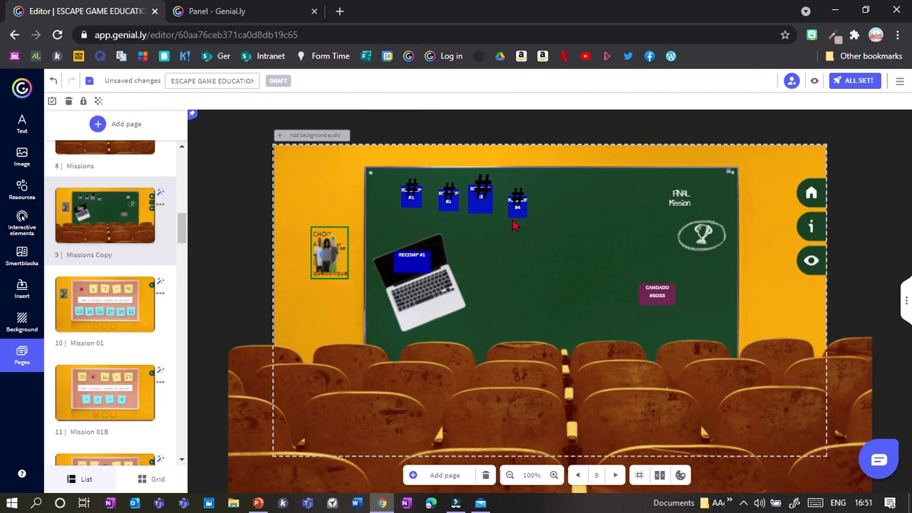
# Review which page the Final Mission trophy links to and save its interactivity settings.
pyautogui.click(712, 245)
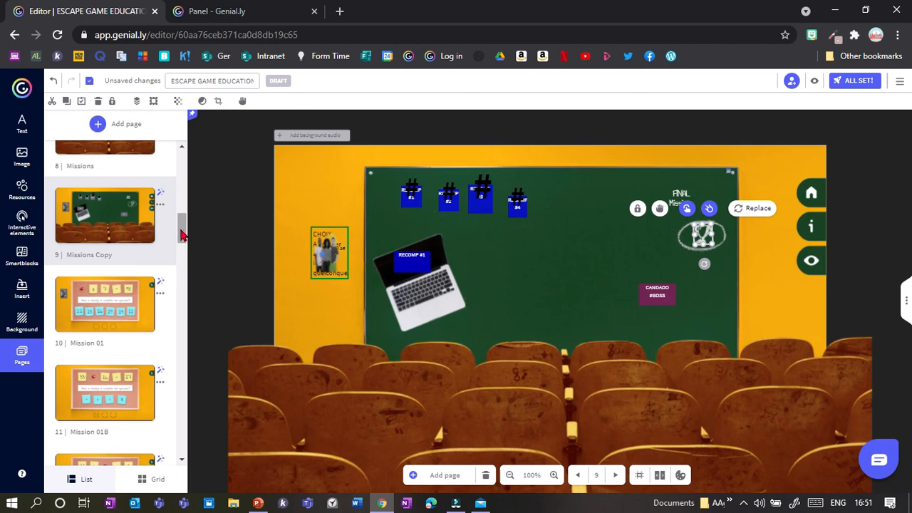
pyautogui.click(687, 209)
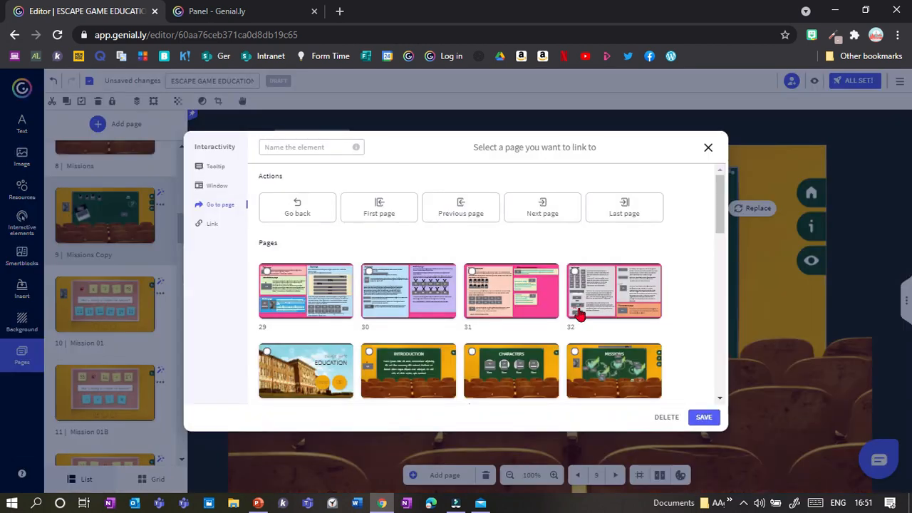
pyautogui.moveTo(725, 214); pyautogui.dragTo(719, 392)
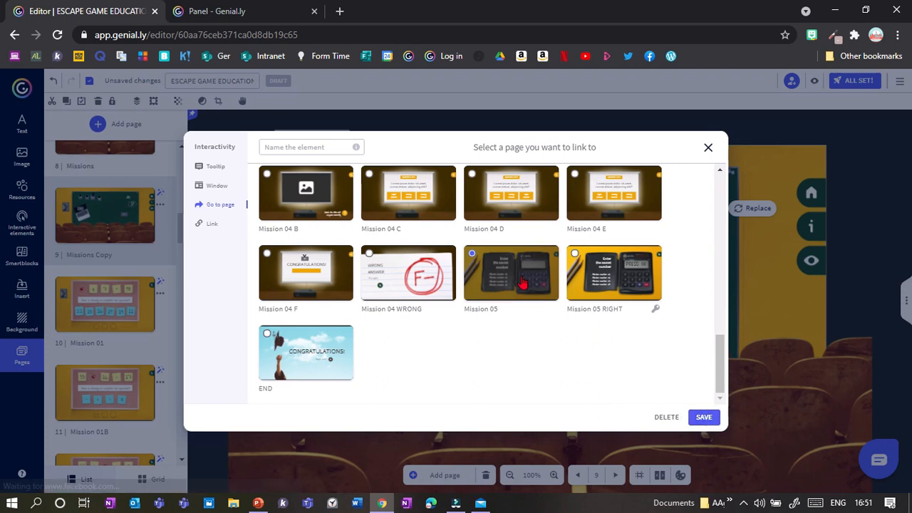
pyautogui.click(703, 419)
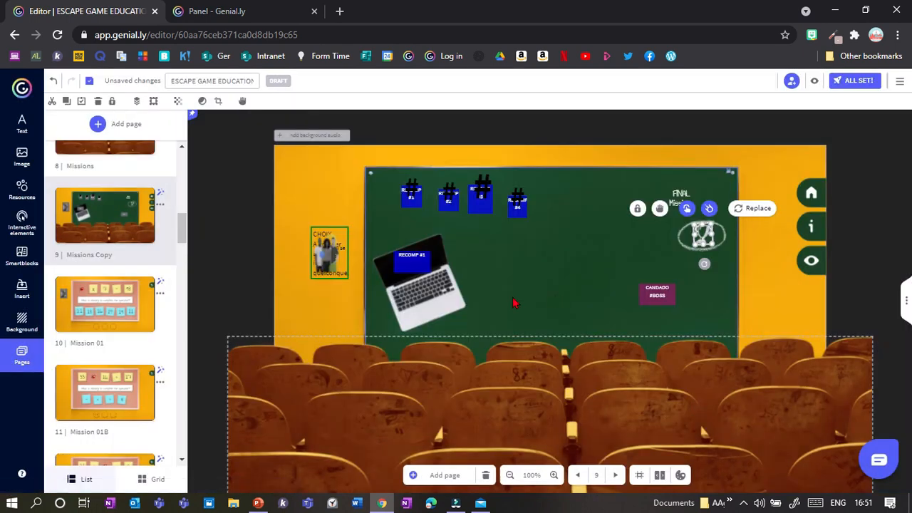
pyautogui.click(765, 273)
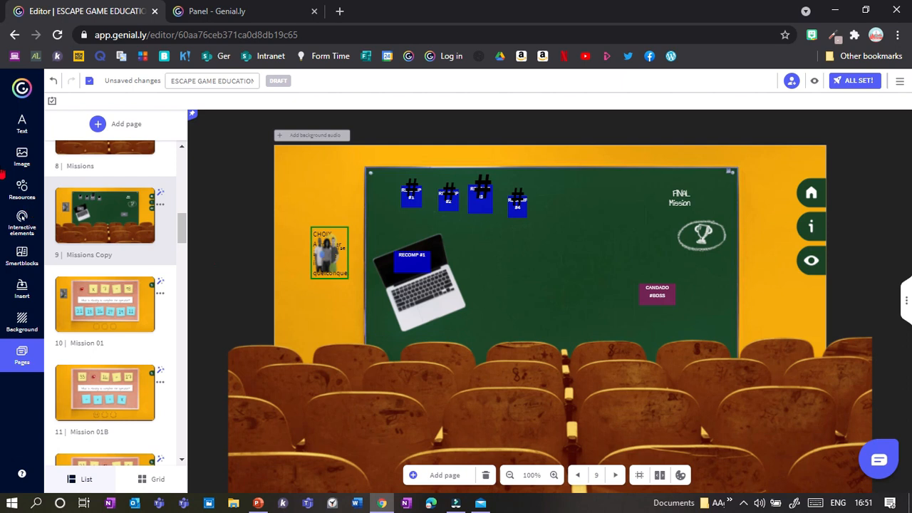
# Search the icon resources for "forbidden", add the black prohibition sign and place it beside the Final Mission trophy.
pyautogui.click(21, 157)
pyautogui.click(20, 194)
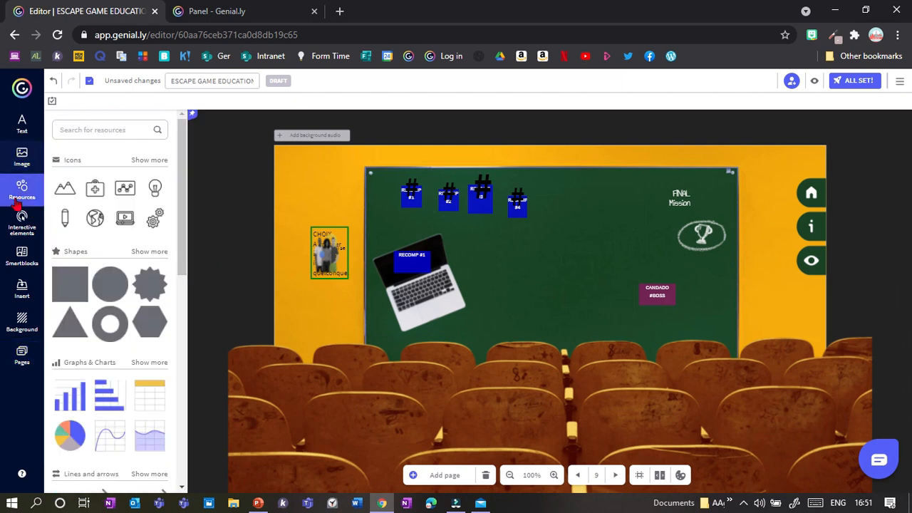
pyautogui.scroll(-1, 186, 214)
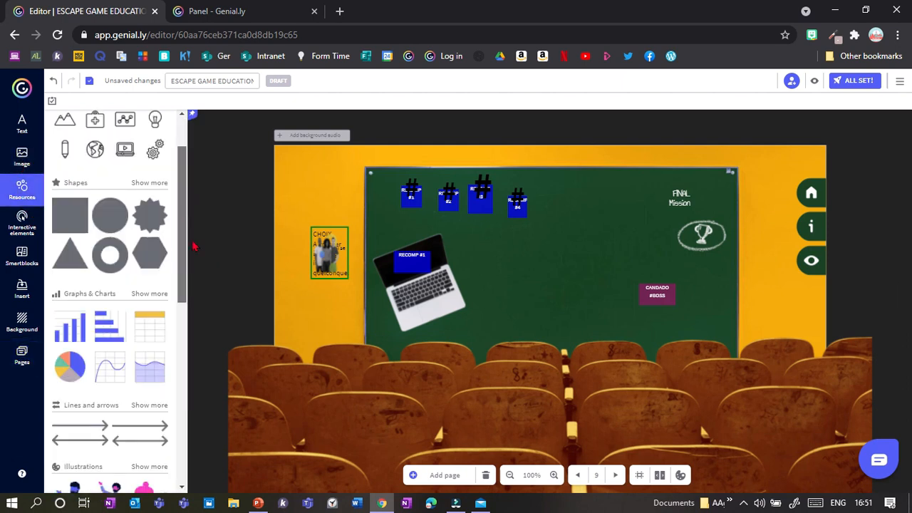
pyautogui.scroll(-3, 193, 246)
pyautogui.click(149, 247)
pyautogui.click(109, 155)
pyautogui.write('n')
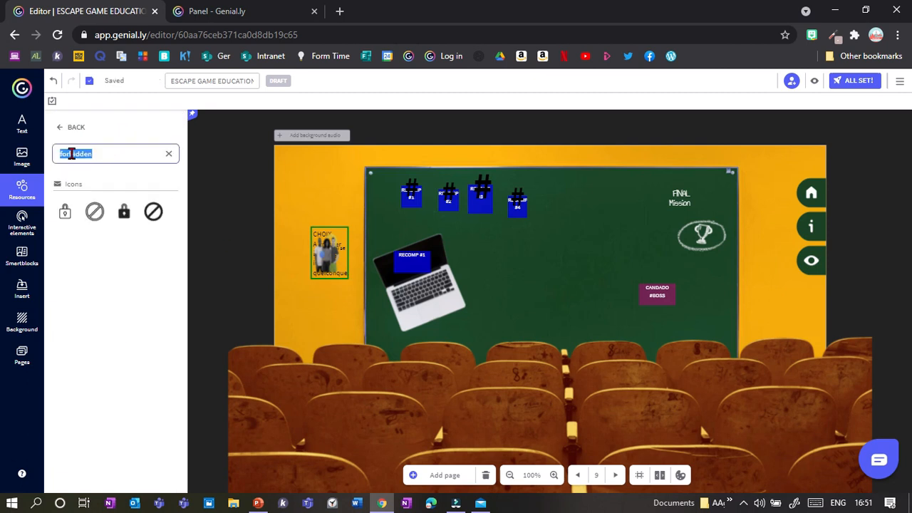
pyautogui.click(153, 211)
pyautogui.moveTo(552, 299); pyautogui.dragTo(631, 229)
# Place the CANDADO #BOSS box on the prohibition sign, group the two and position the group over the trophy.
pyautogui.moveTo(662, 301); pyautogui.dragTo(621, 241)
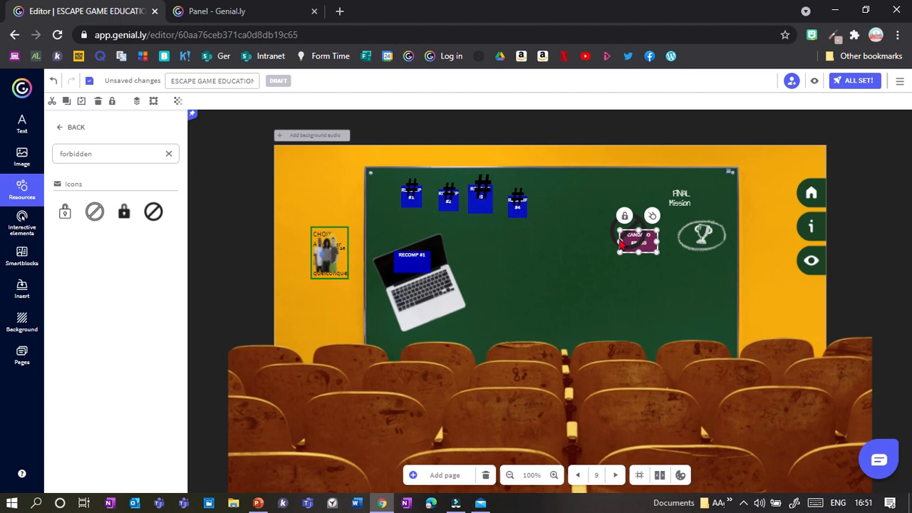
pyautogui.keyDown('shift'); pyautogui.click(613, 231); pyautogui.keyUp('shift')
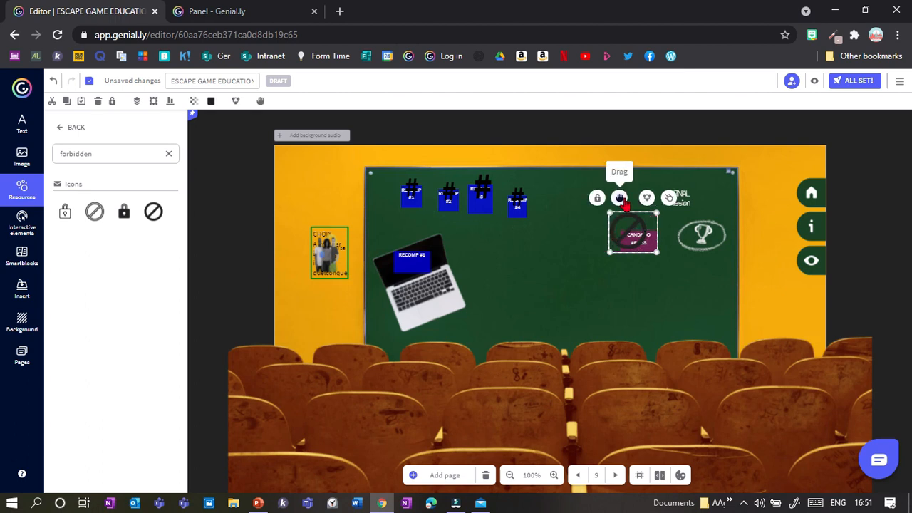
pyautogui.click(646, 199)
pyautogui.moveTo(617, 237); pyautogui.dragTo(694, 242)
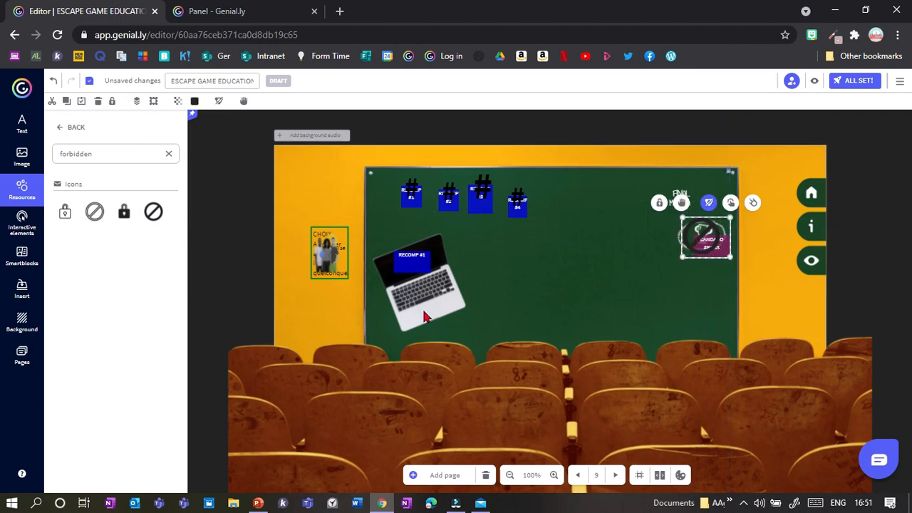
# Copy the Lock page keypad and code elements, plus DIGI_ON, DIGI_OFF and the HACKER element, from page 4 onto the Mission 05 page.
pyautogui.click(22, 354)
pyautogui.moveTo(182, 230); pyautogui.dragTo(196, 304)
pyautogui.moveTo(179, 163); pyautogui.dragTo(185, 156)
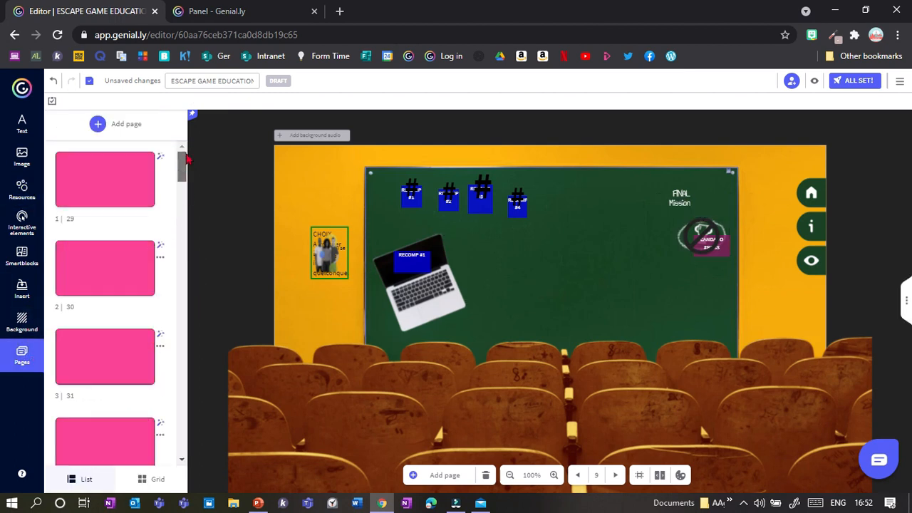
pyautogui.click(113, 357)
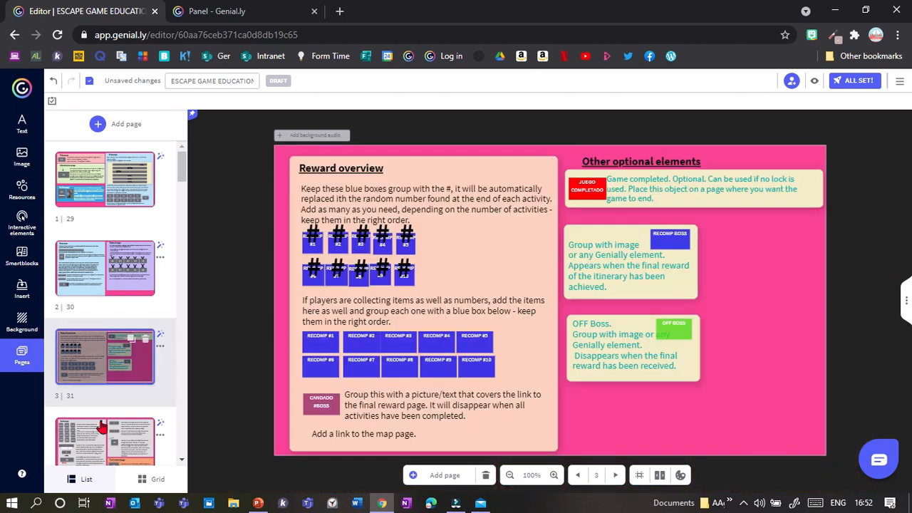
pyautogui.click(100, 438)
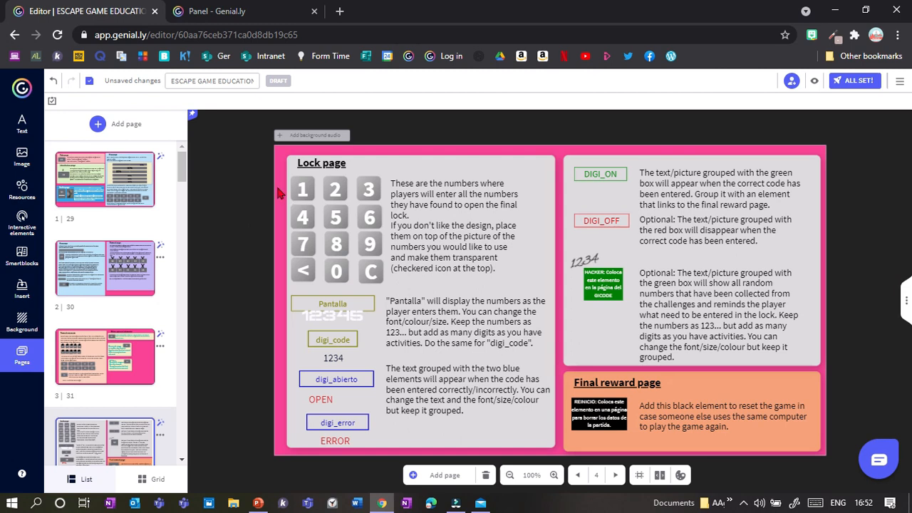
pyautogui.moveTo(278, 181); pyautogui.dragTo(382, 471)
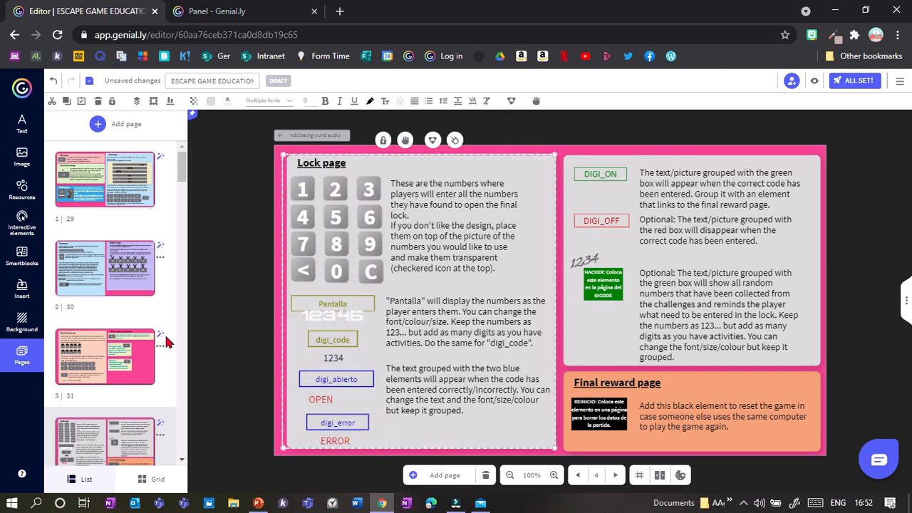
pyautogui.moveTo(181, 164); pyautogui.dragTo(177, 418)
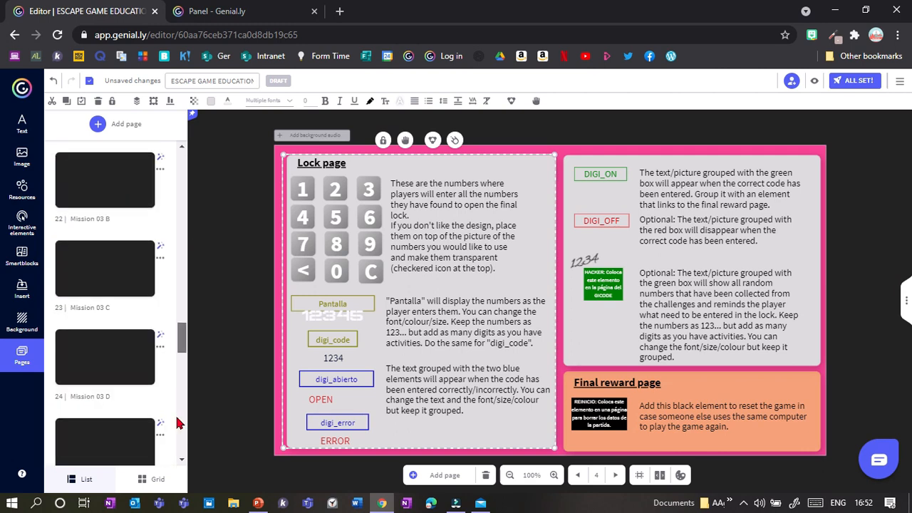
pyautogui.moveTo(180, 423); pyautogui.dragTo(171, 262)
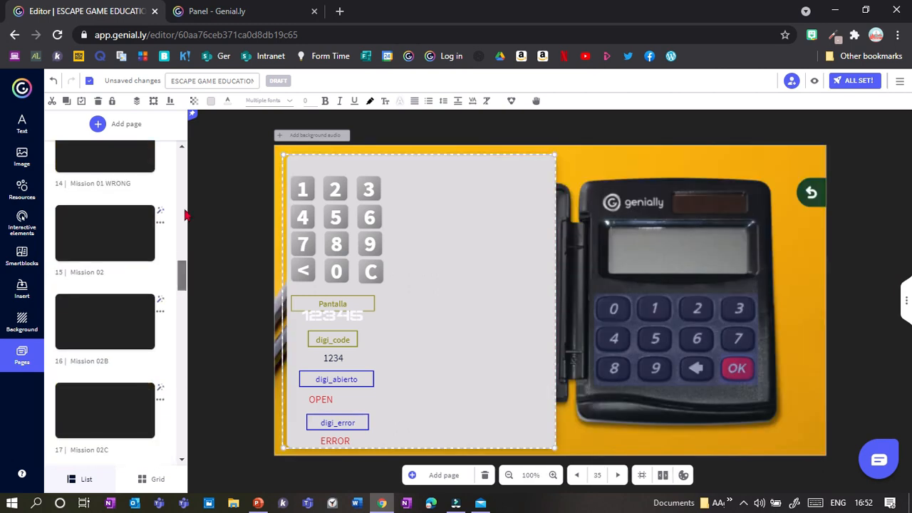
pyautogui.scroll(-20, 184, 214)
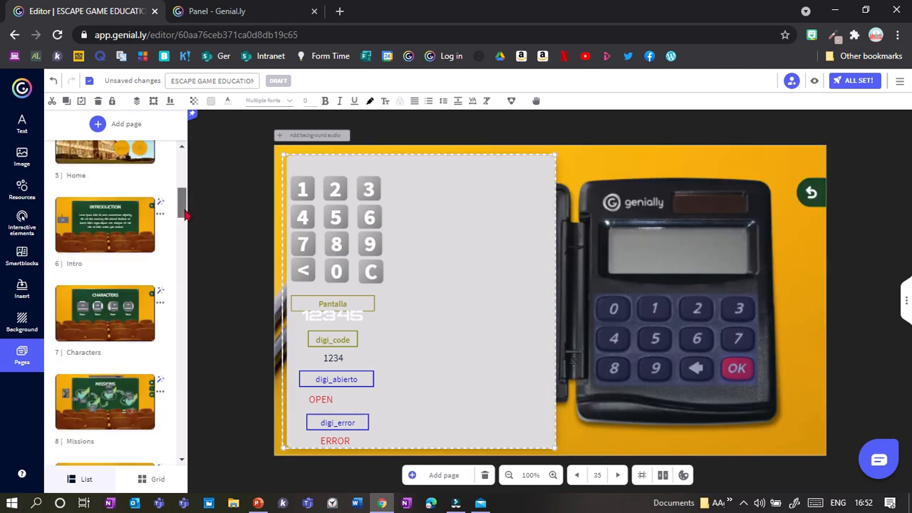
pyautogui.hotkey('ctrl', 'v')
pyautogui.click(649, 338)
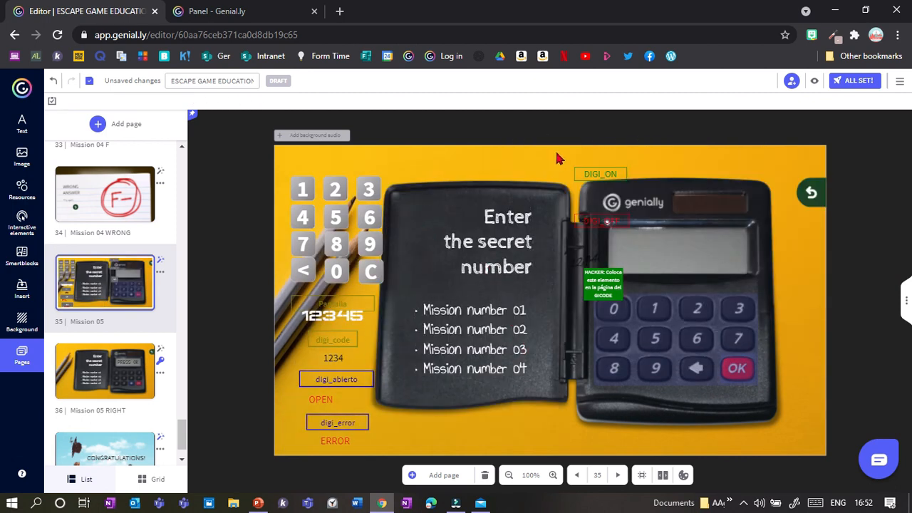
# Arrange the DIGI_ON, DIGI_OFF and HACKER elements in a row along the upper edge of the calculator cover.
pyautogui.moveTo(605, 287)
pyautogui.mouseDown()
pyautogui.moveTo(640, 288)
pyautogui.moveTo(614, 286)
pyautogui.mouseUp()
pyautogui.click(600, 177)
pyautogui.moveTo(597, 177); pyautogui.dragTo(410, 163)
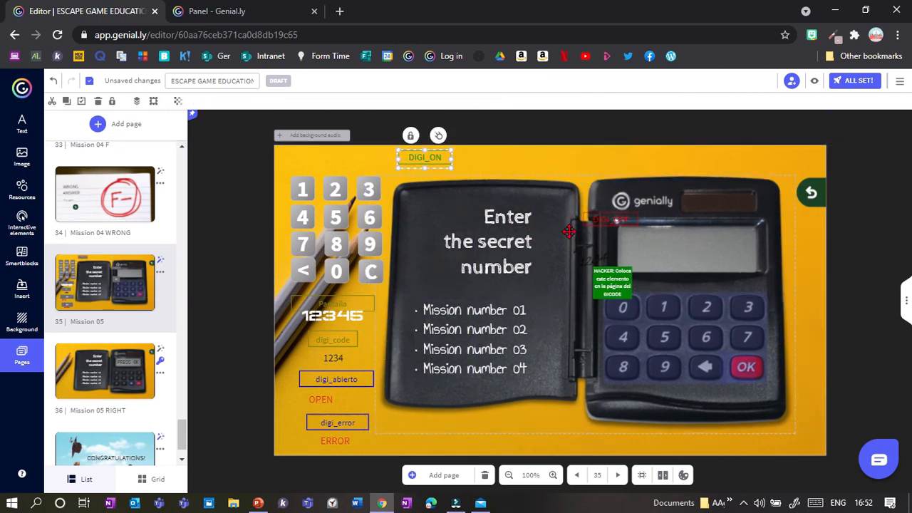
pyautogui.moveTo(609, 222); pyautogui.dragTo(490, 158)
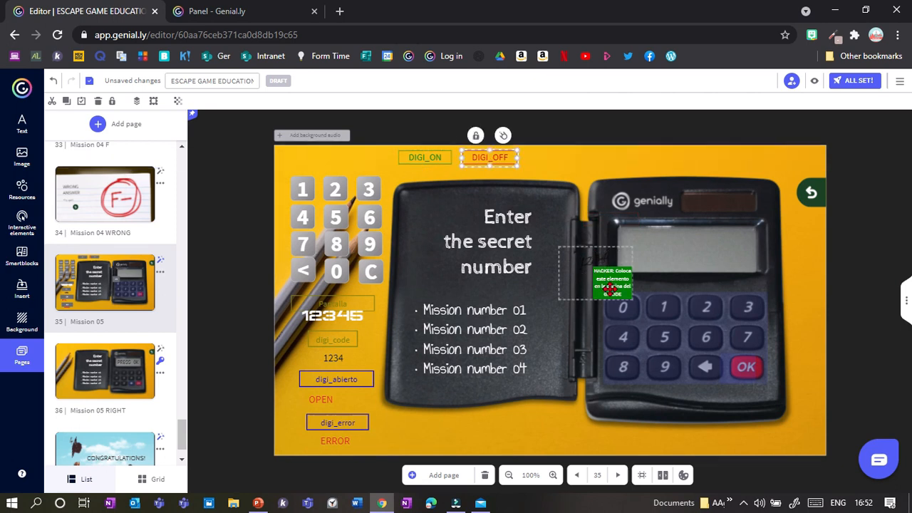
pyautogui.moveTo(609, 288); pyautogui.dragTo(563, 189)
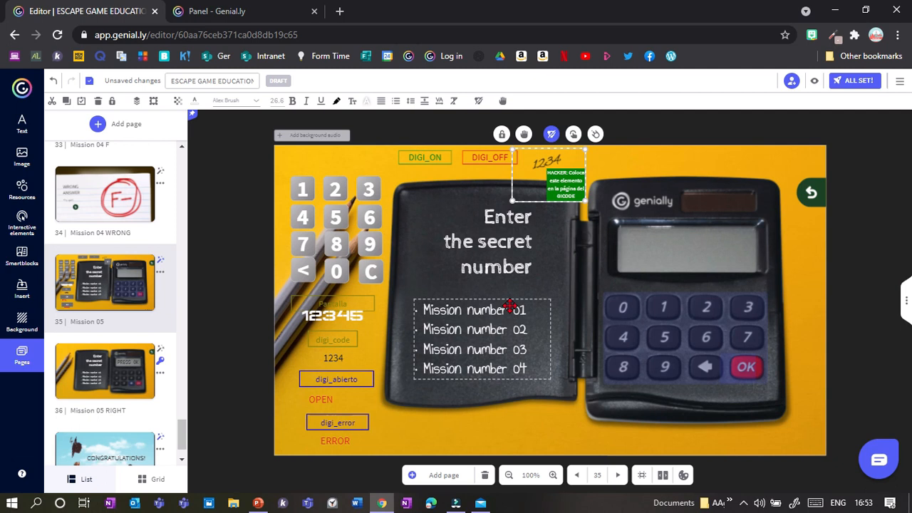
pyautogui.moveTo(544, 187)
pyautogui.mouseDown()
pyautogui.moveTo(570, 201)
pyautogui.moveTo(541, 202)
pyautogui.moveTo(542, 187)
pyautogui.mouseUp()
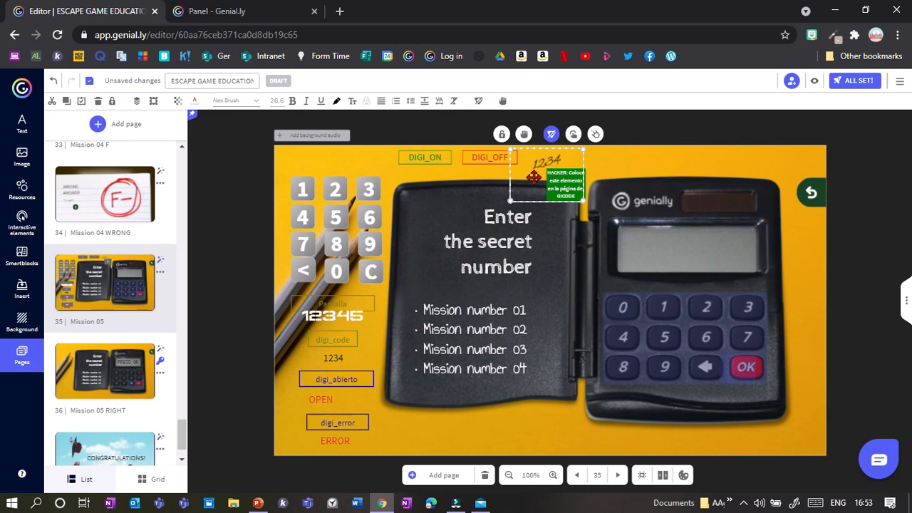
# Try extending the HACKER element's number text to 123456, and remove the added digits.
pyautogui.doubleClick(537, 168)
pyautogui.write('56')
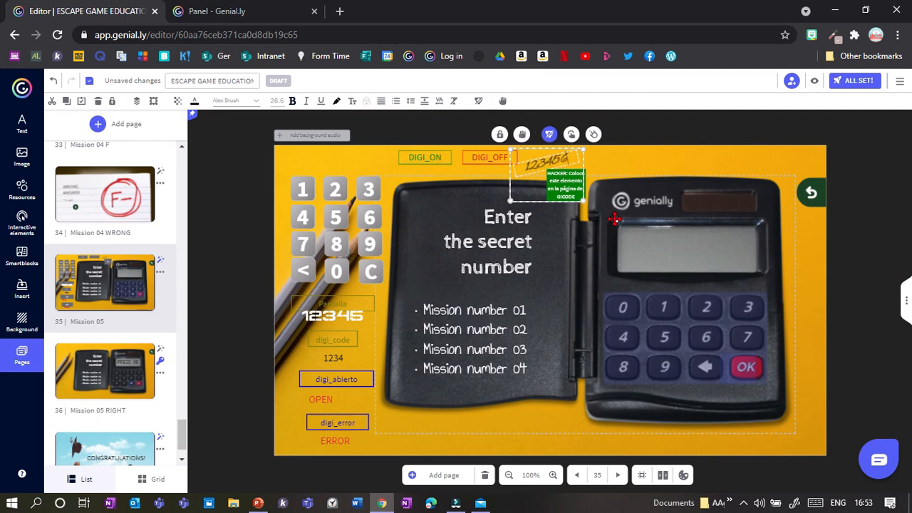
pyautogui.press('BackSpace')
pyautogui.press('BackSpace')
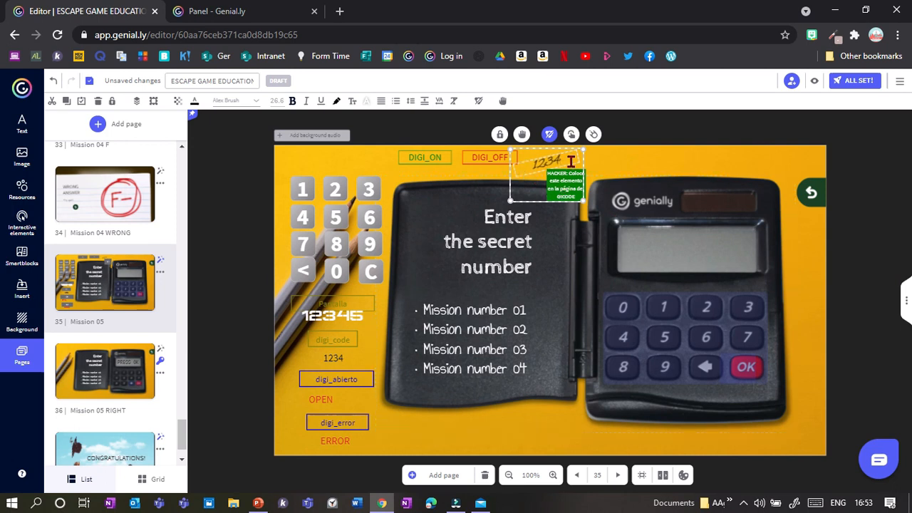
# Move the HACKER element clear of DIGI_OFF and shift the "Enter the secret number" title slightly right.
pyautogui.click(566, 202)
pyautogui.moveTo(534, 193); pyautogui.dragTo(552, 200)
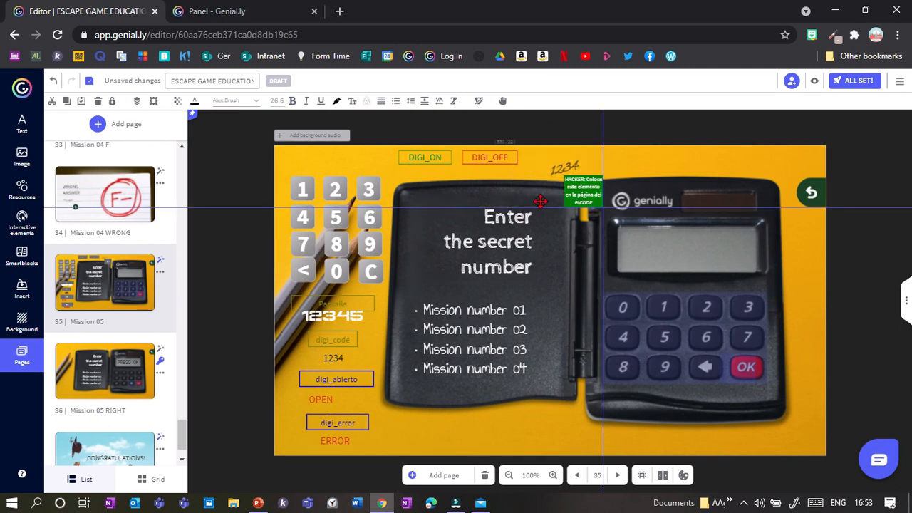
pyautogui.moveTo(498, 242)
pyautogui.mouseDown()
pyautogui.moveTo(499, 278)
pyautogui.moveTo(513, 243)
pyautogui.mouseUp()
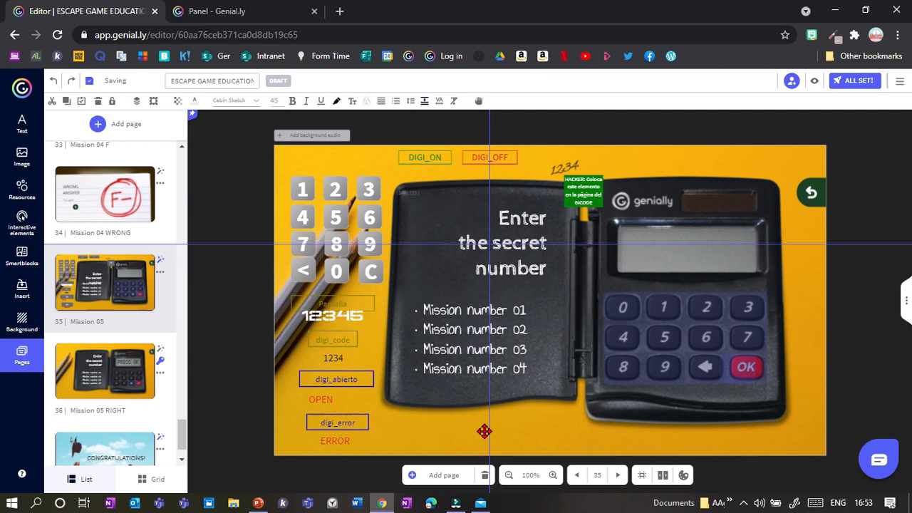
# Delete the Mission number 01–04 list from the calculator cover and put the HACKER element in its place.
pyautogui.click(491, 328)
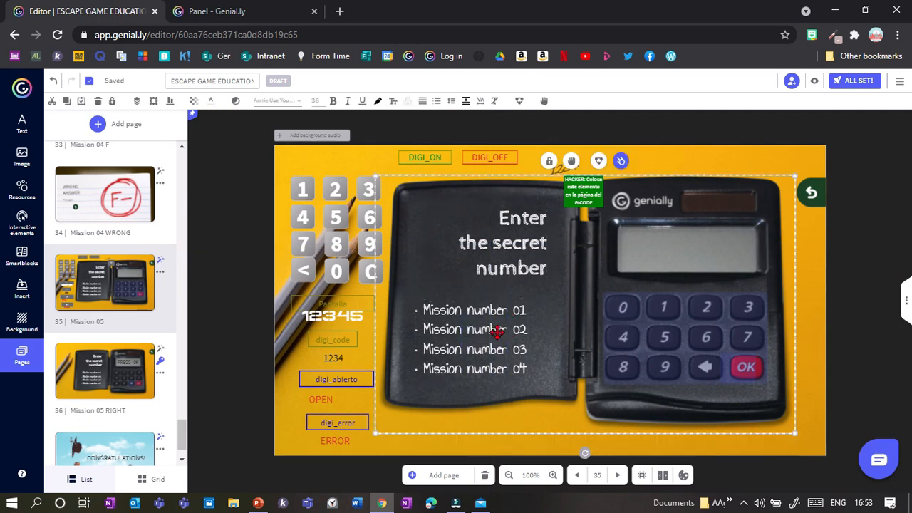
pyautogui.click(496, 329)
pyautogui.moveTo(481, 370); pyautogui.dragTo(463, 381)
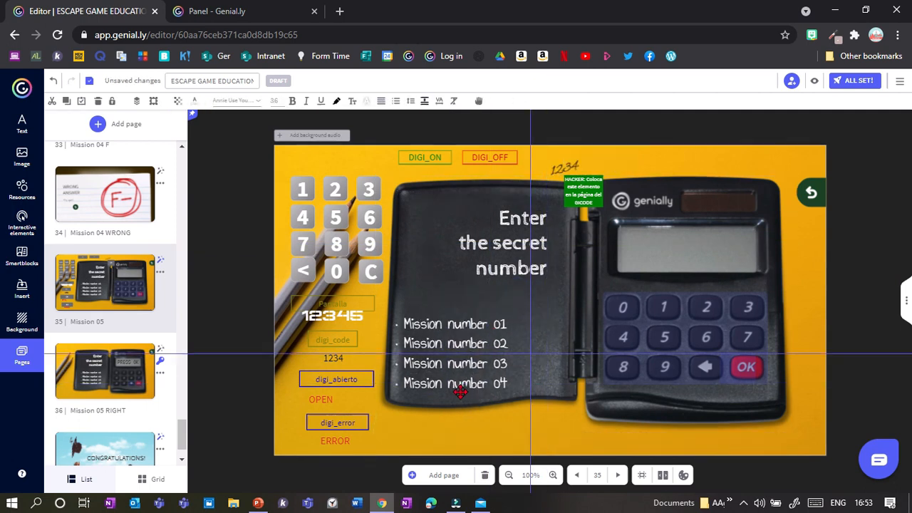
pyautogui.press('Delete')
pyautogui.moveTo(591, 199); pyautogui.dragTo(493, 338)
# Color the HACKER element's 1234 text white (#FFFFFF).
pyautogui.doubleClick(468, 306)
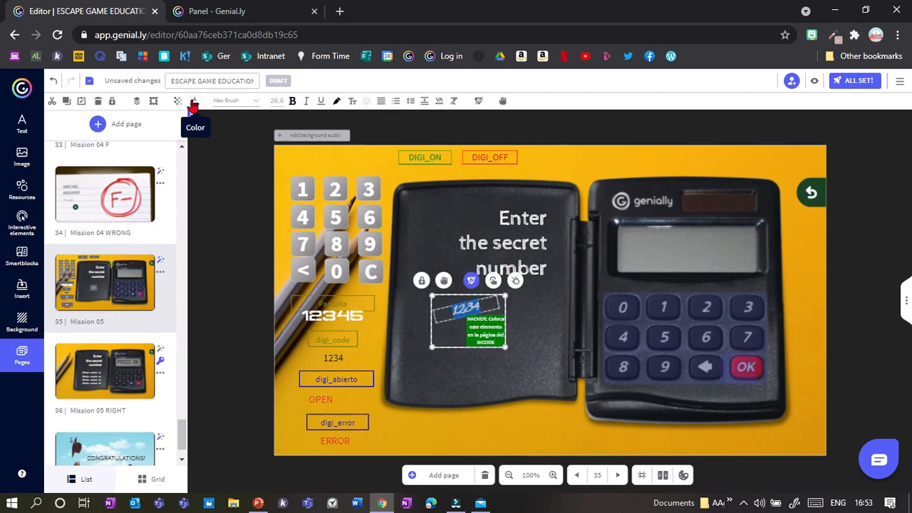
pyautogui.click(192, 102)
pyautogui.click(298, 139)
pyautogui.click(467, 308)
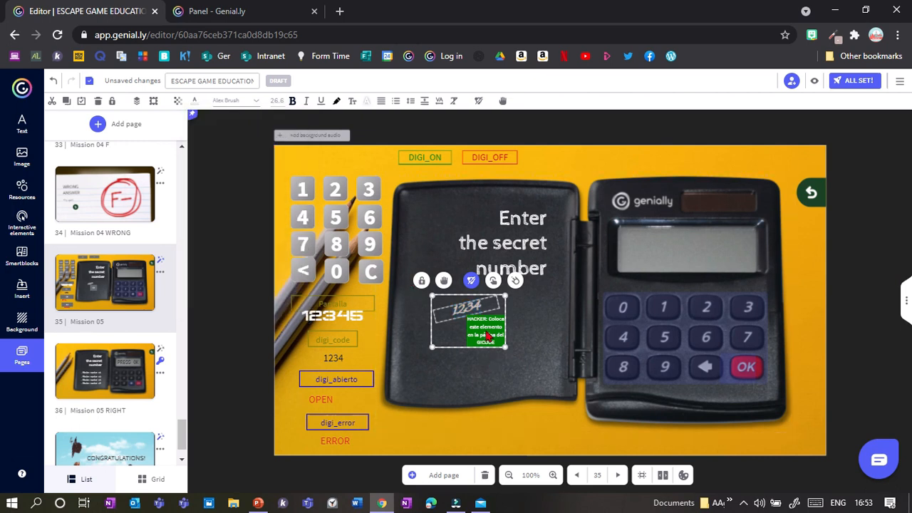
pyautogui.doubleClick(467, 308)
pyautogui.click(192, 101)
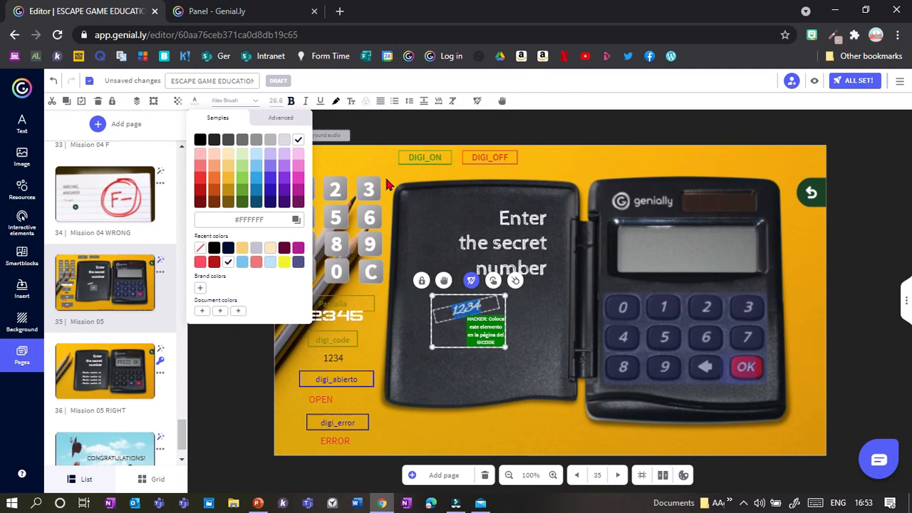
# Shift the "Enter the secret number" title slightly left on the calculator cover.
pyautogui.click(490, 353)
pyautogui.moveTo(507, 249); pyautogui.dragTo(504, 260)
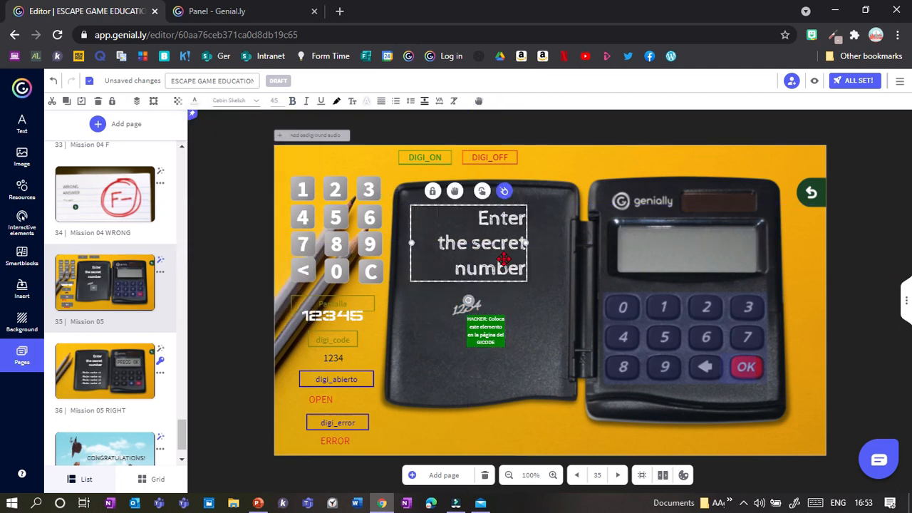
pyautogui.click(648, 356)
pyautogui.press('Escape')
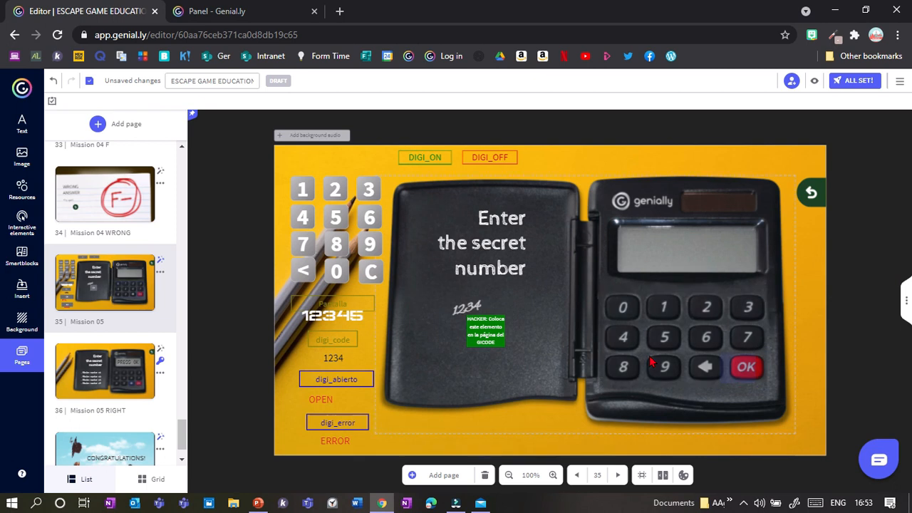
# Place the lock's digit keys 1 to 9 over the matching keys of the calculator image.
pyautogui.moveTo(302, 189); pyautogui.dragTo(663, 308)
pyautogui.moveTo(335, 189); pyautogui.dragTo(707, 308)
pyautogui.moveTo(367, 193); pyautogui.dragTo(748, 308)
pyautogui.moveTo(234, 202); pyautogui.dragTo(383, 228)
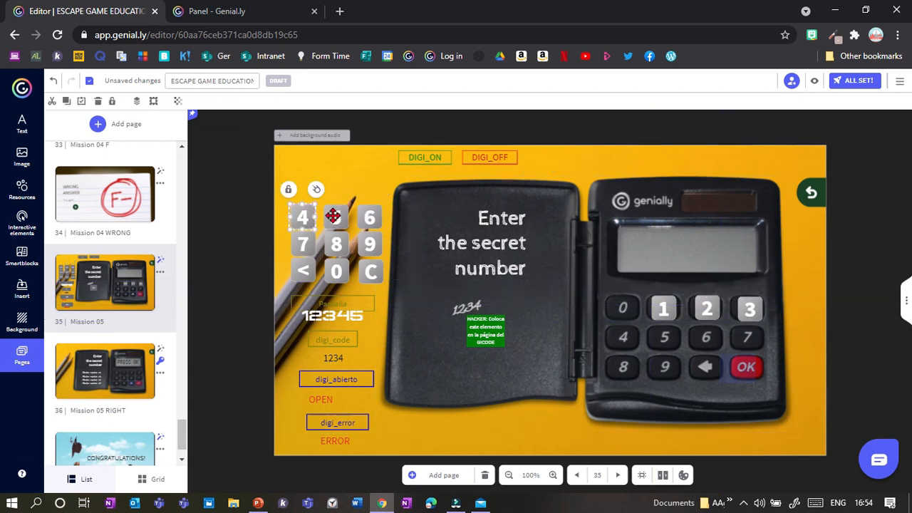
pyautogui.moveTo(332, 218); pyautogui.dragTo(661, 332)
pyautogui.moveTo(303, 244); pyautogui.dragTo(749, 340)
pyautogui.moveTo(343, 244); pyautogui.dragTo(663, 369)
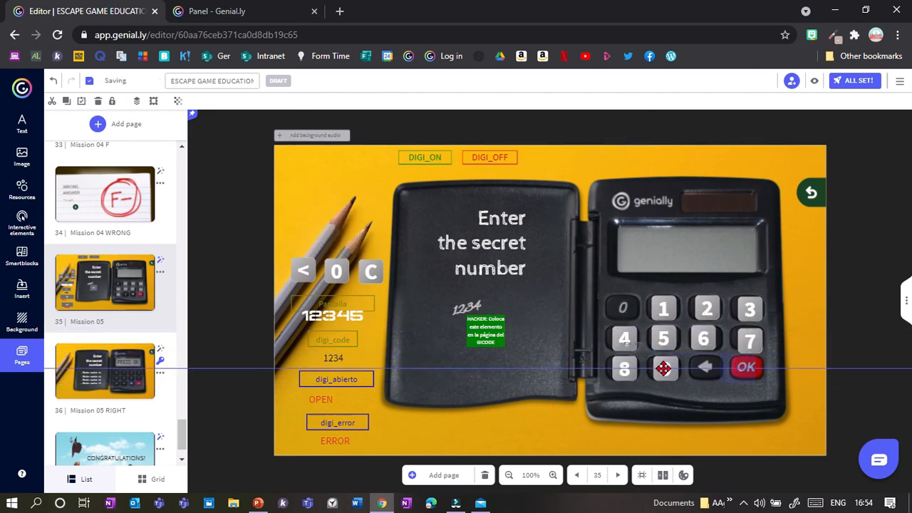
# Place the lock's 0 key over the calculator's back-arrow key and C over its 0 key, and delete the < key.
pyautogui.moveTo(336, 272); pyautogui.dragTo(706, 373)
pyautogui.click(732, 372)
pyautogui.moveTo(370, 270); pyautogui.dragTo(624, 309)
pyautogui.click(301, 272)
pyautogui.press('Delete')
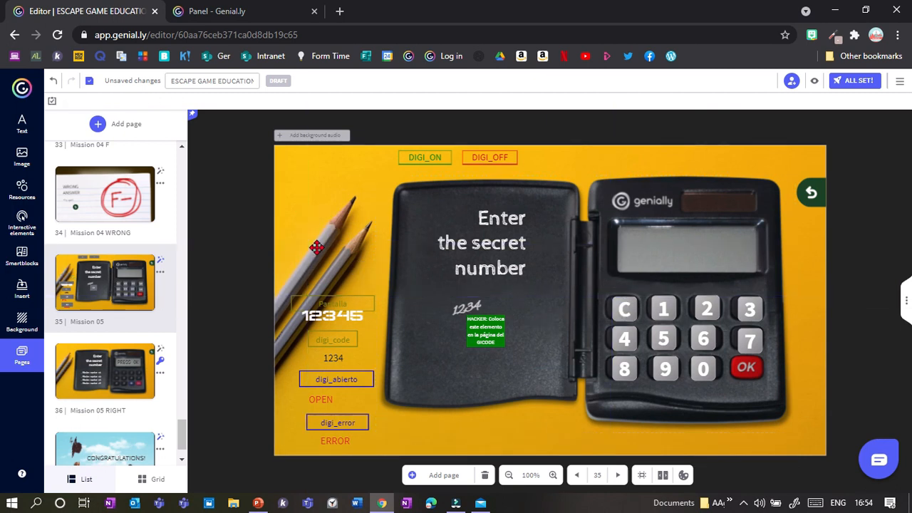
# Position the Pantalla element on the calculator's display and color its number text black.
pyautogui.moveTo(339, 303)
pyautogui.mouseDown()
pyautogui.moveTo(666, 248)
pyautogui.moveTo(713, 252)
pyautogui.moveTo(692, 240)
pyautogui.mouseUp()
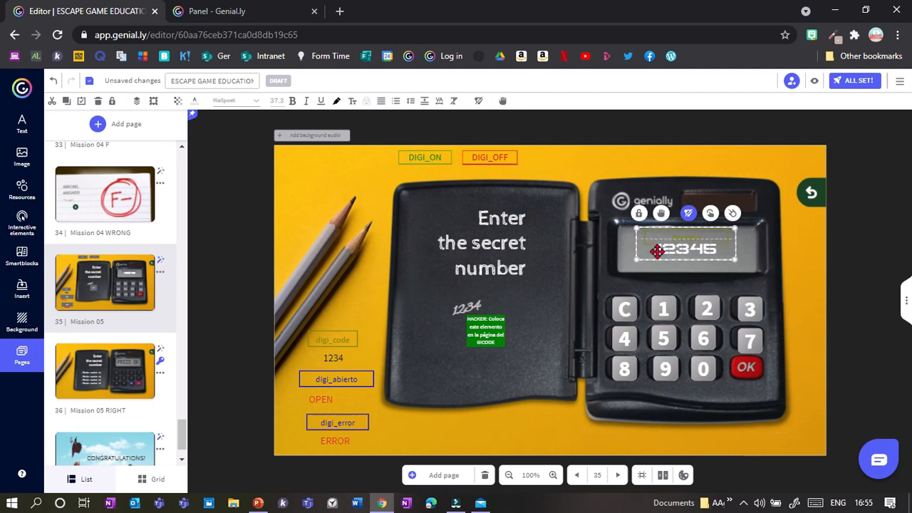
pyautogui.moveTo(657, 251)
pyautogui.mouseDown()
pyautogui.moveTo(716, 314)
pyautogui.moveTo(668, 253)
pyautogui.moveTo(676, 252)
pyautogui.moveTo(265, 171)
pyautogui.moveTo(214, 187)
pyautogui.moveTo(643, 266)
pyautogui.moveTo(676, 250)
pyautogui.moveTo(661, 258)
pyautogui.mouseUp()
pyautogui.doubleClick(662, 254)
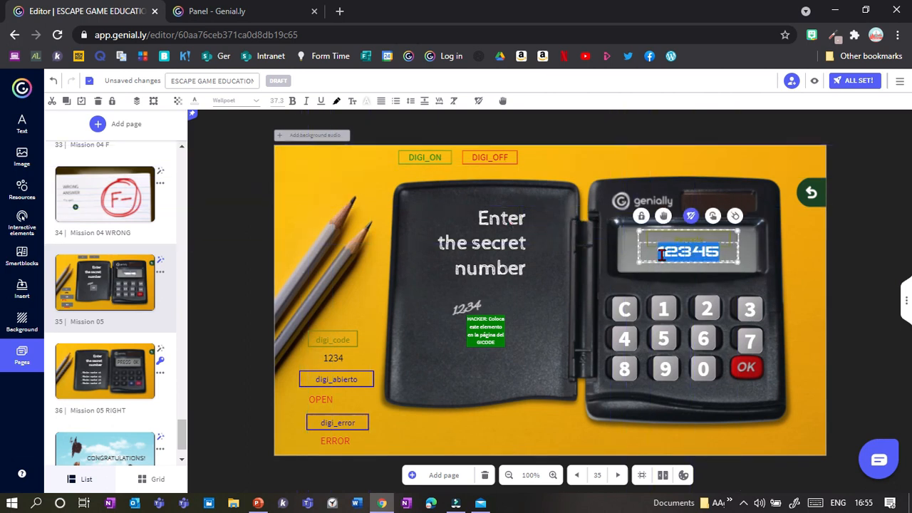
pyautogui.click(194, 102)
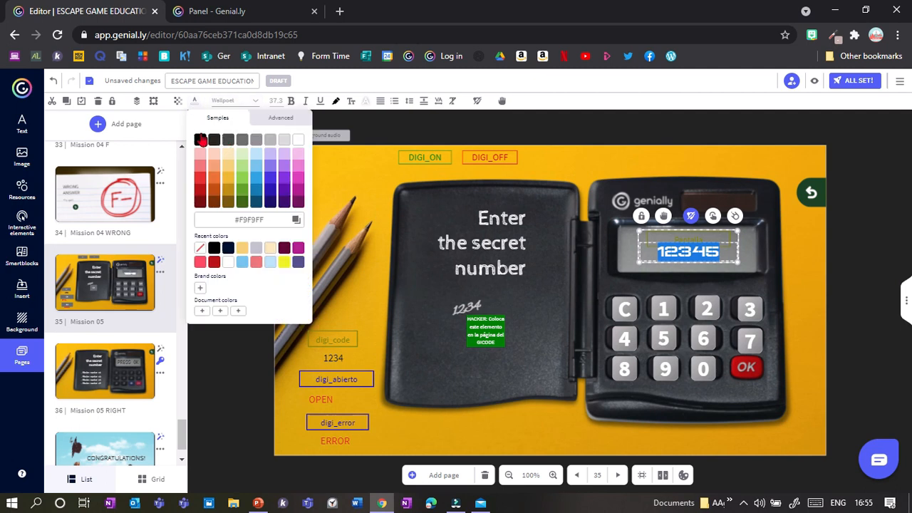
# Move the digi_code element above the calculator cover and shorten the Pantalla number to 1234.
pyautogui.moveTo(336, 355); pyautogui.dragTo(568, 164)
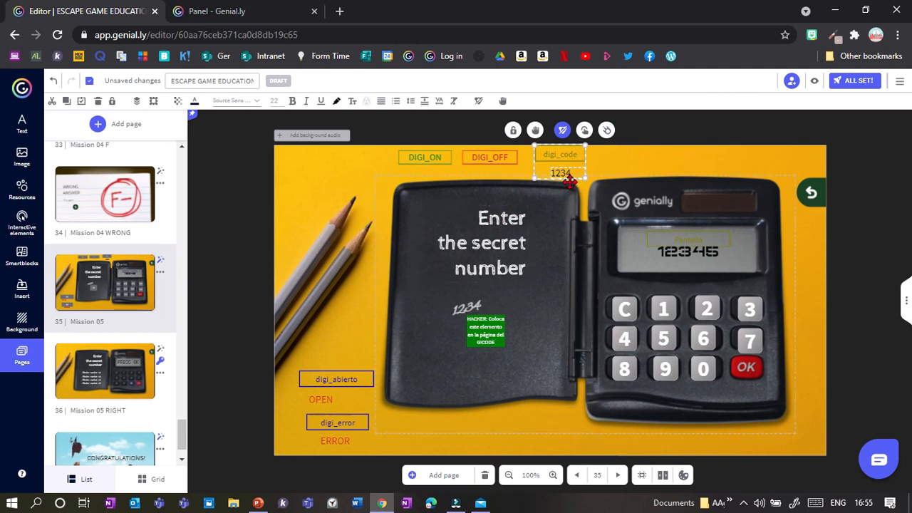
pyautogui.click(698, 369)
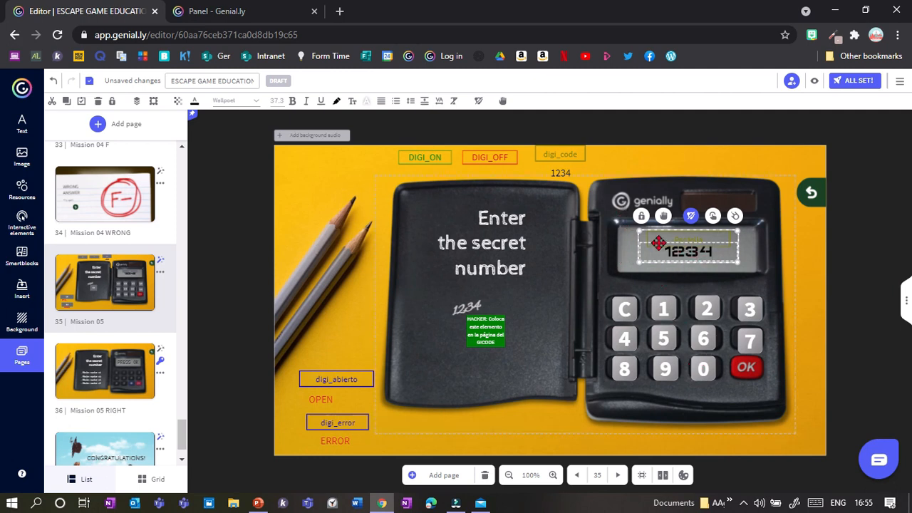
pyautogui.click(474, 307)
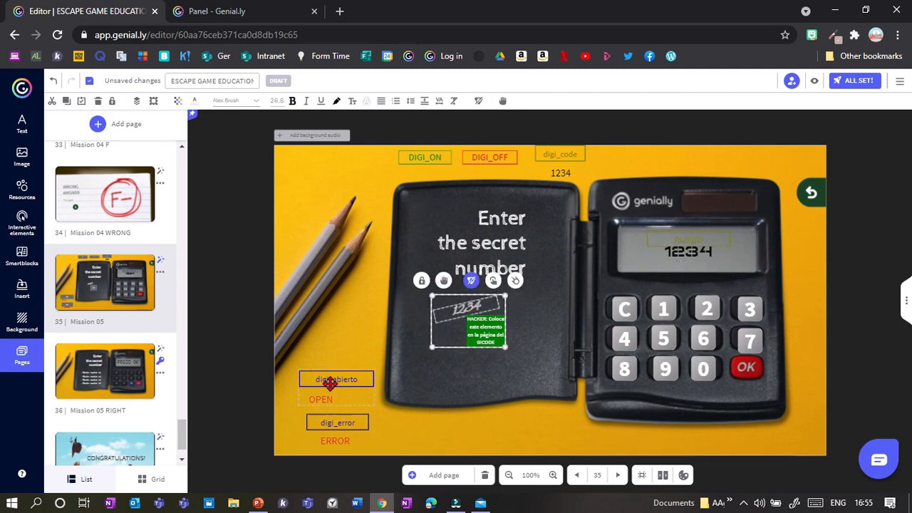
# Place the digi_abierto and digi_error elements over the calculator's display so that OPEN and ERROR overlap.
pyautogui.moveTo(330, 382); pyautogui.dragTo(338, 354)
pyautogui.moveTo(344, 408); pyautogui.dragTo(343, 401)
pyautogui.moveTo(343, 347); pyautogui.dragTo(697, 212)
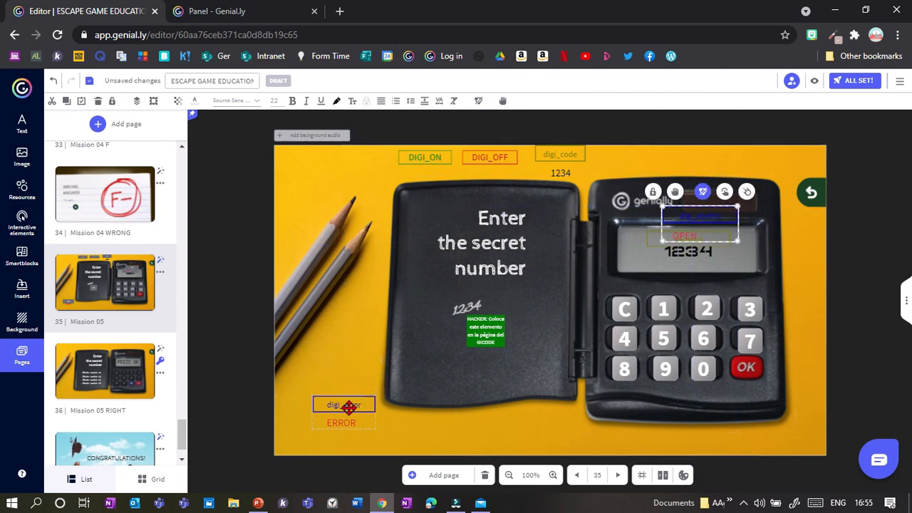
pyautogui.moveTo(347, 404); pyautogui.dragTo(693, 218)
# Move DIGI_ON to above the pencils and delete the DIGI_OFF element.
pyautogui.moveTo(429, 156); pyautogui.dragTo(362, 158)
pyautogui.moveTo(482, 156); pyautogui.dragTo(426, 164)
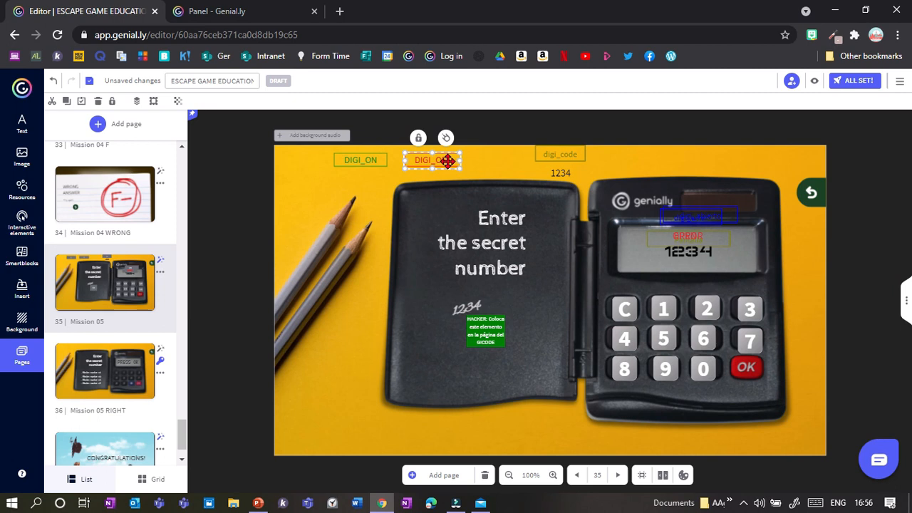
pyautogui.press('Delete')
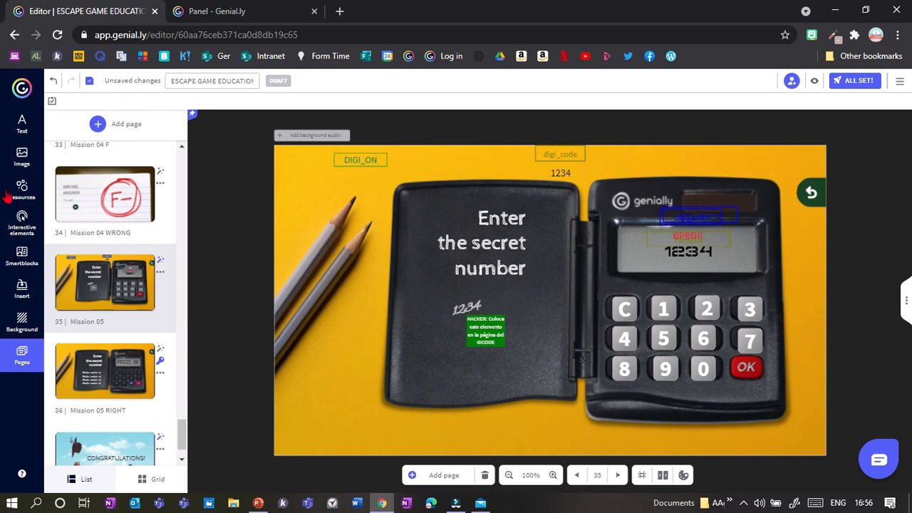
# Add a round right-arrow button and place it beside the calculator, below the green return button.
pyautogui.click(22, 164)
pyautogui.click(22, 190)
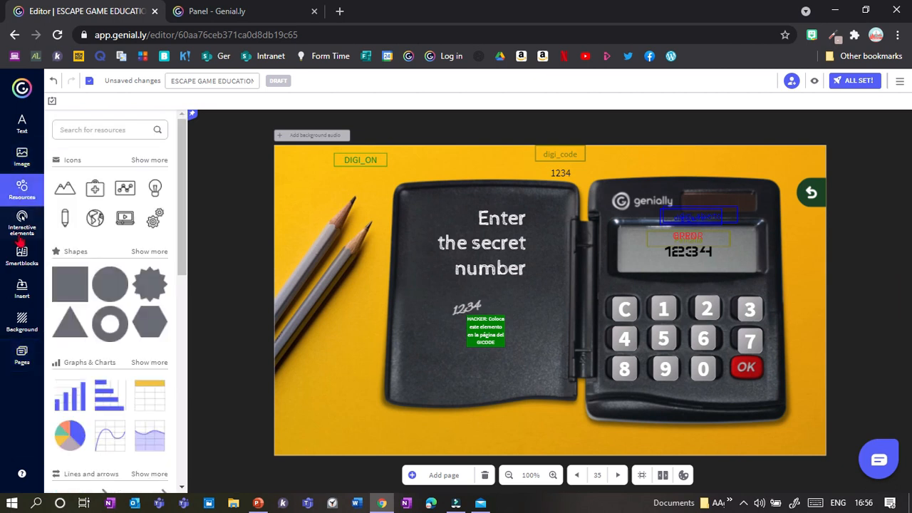
pyautogui.click(22, 225)
pyautogui.click(110, 209)
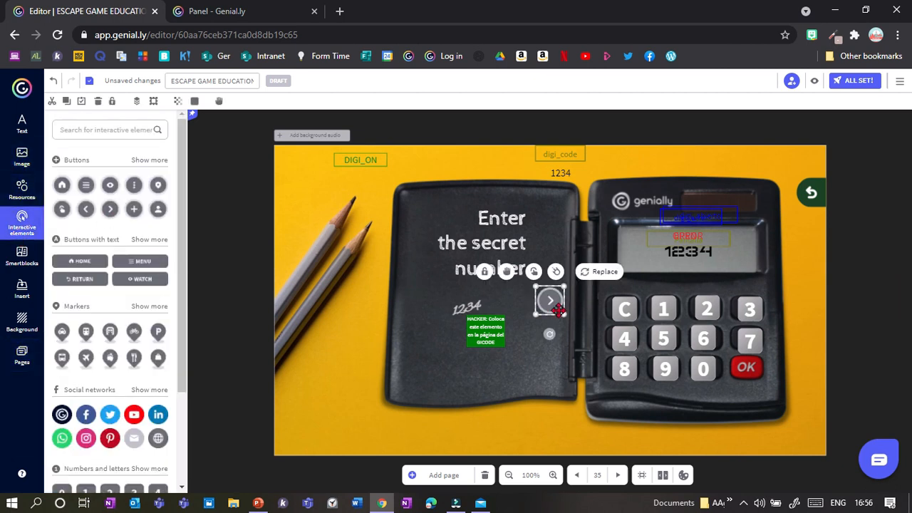
pyautogui.moveTo(773, 281); pyautogui.dragTo(804, 280)
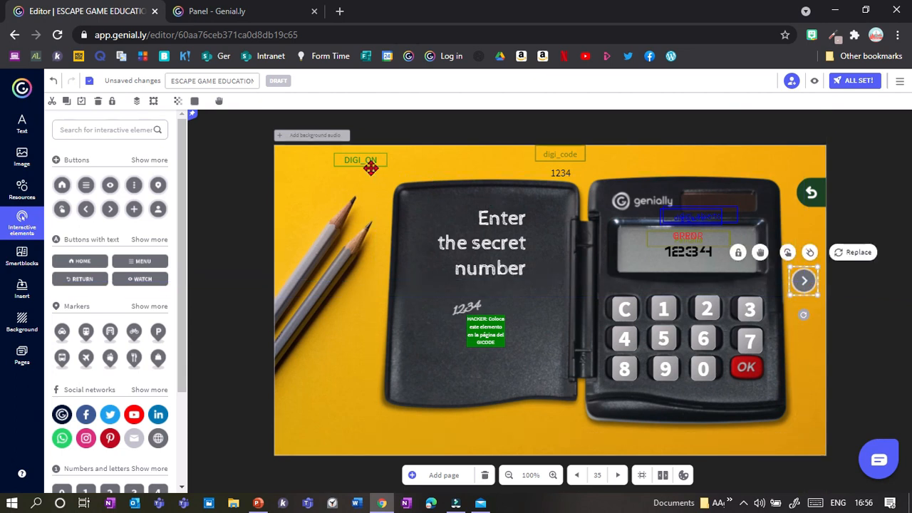
# Place DIGI_ON above the arrow button, group the two, and choose the Go to page interactivity for the group.
pyautogui.moveTo(367, 163); pyautogui.dragTo(802, 266)
pyautogui.keyDown('shift'); pyautogui.click(806, 282); pyautogui.keyUp('shift')
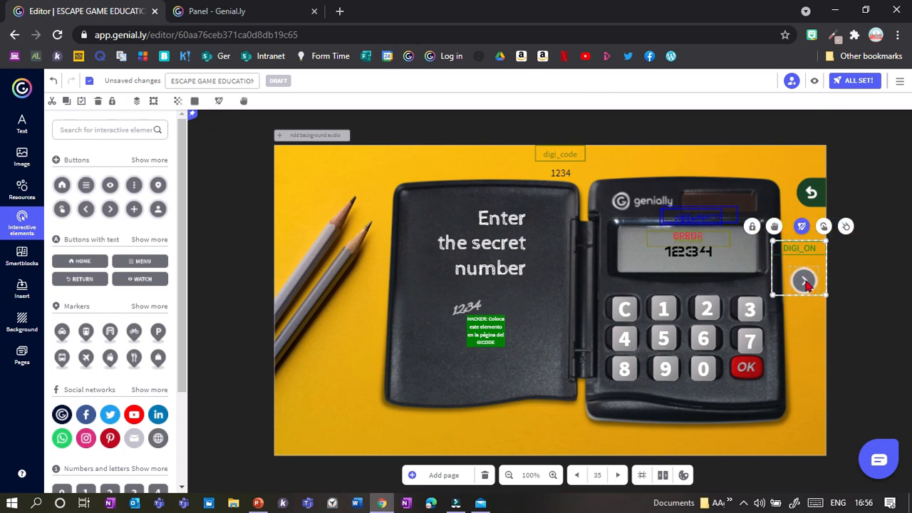
pyautogui.click(824, 226)
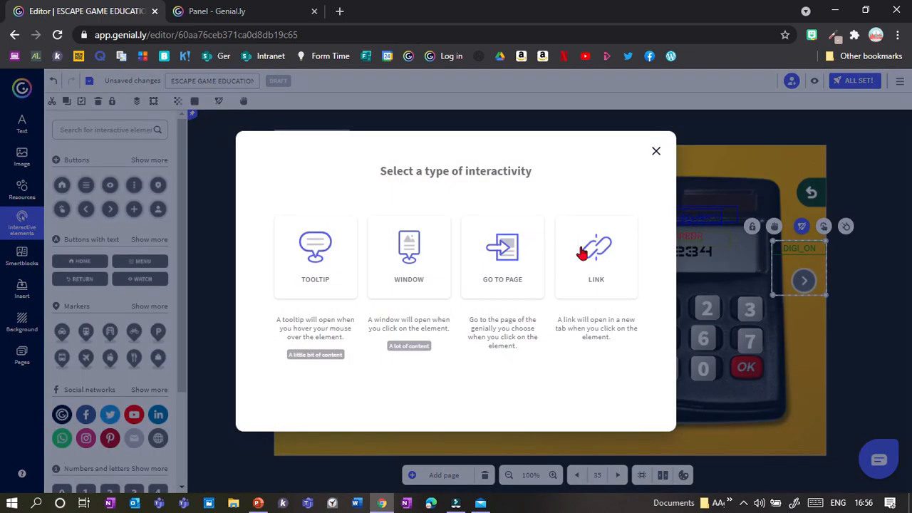
pyautogui.click(502, 253)
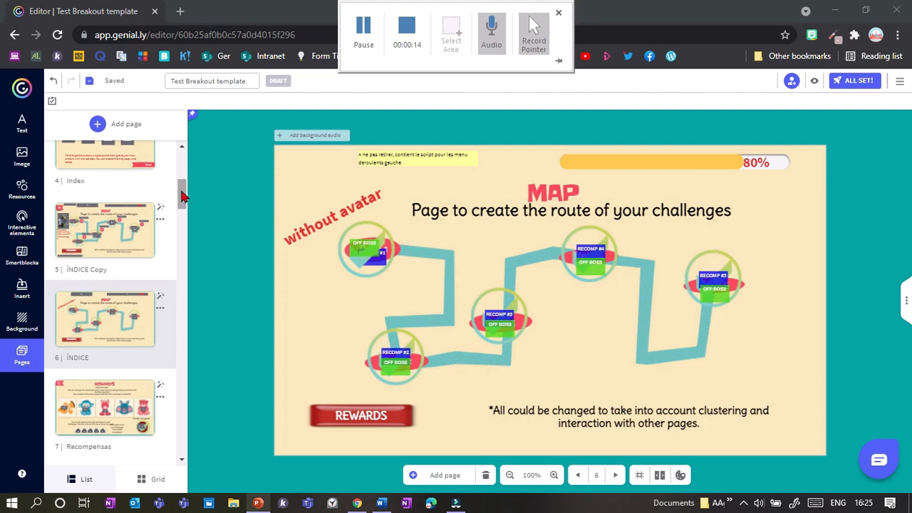
pyautogui.moveTo(182, 196); pyautogui.dragTo(182, 203)
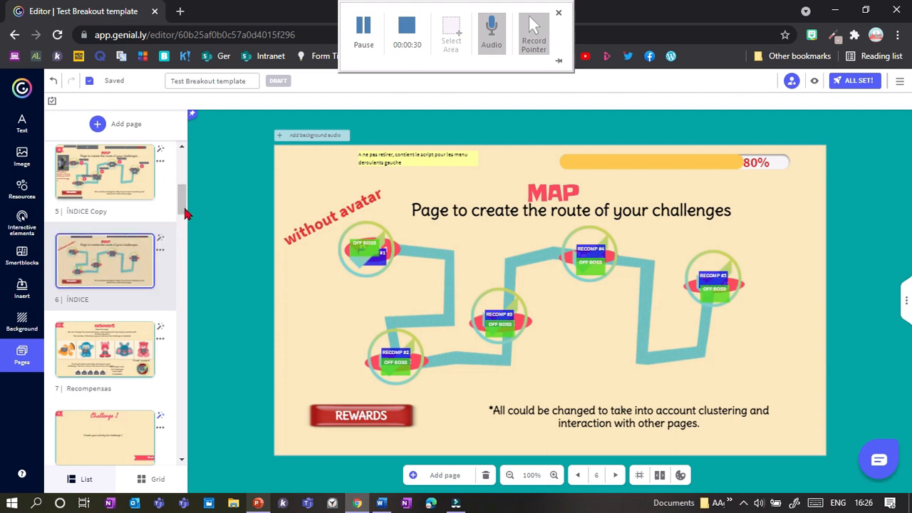
pyautogui.moveTo(184, 216)
pyautogui.mouseDown()
pyautogui.moveTo(184, 246)
pyautogui.moveTo(183, 230)
pyautogui.mouseUp()
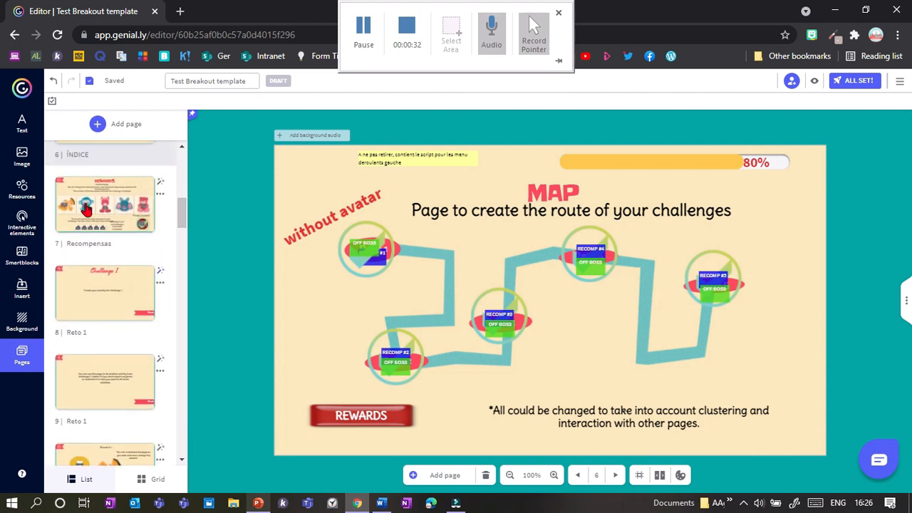
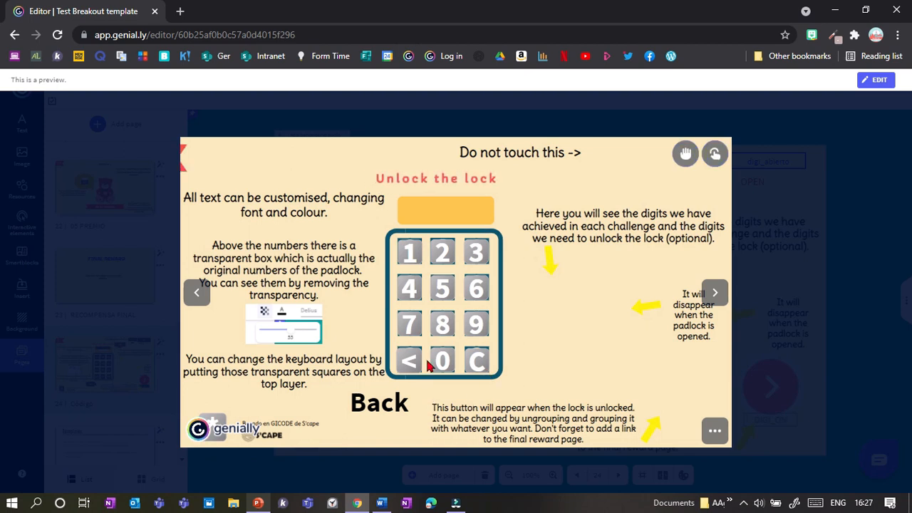
# Test the previewed lock by entering its secret code, and follow the arrow button to the final reward page.
pyautogui.click(416, 297)
pyautogui.click(472, 258)
pyautogui.click(443, 256)
pyautogui.click(410, 255)
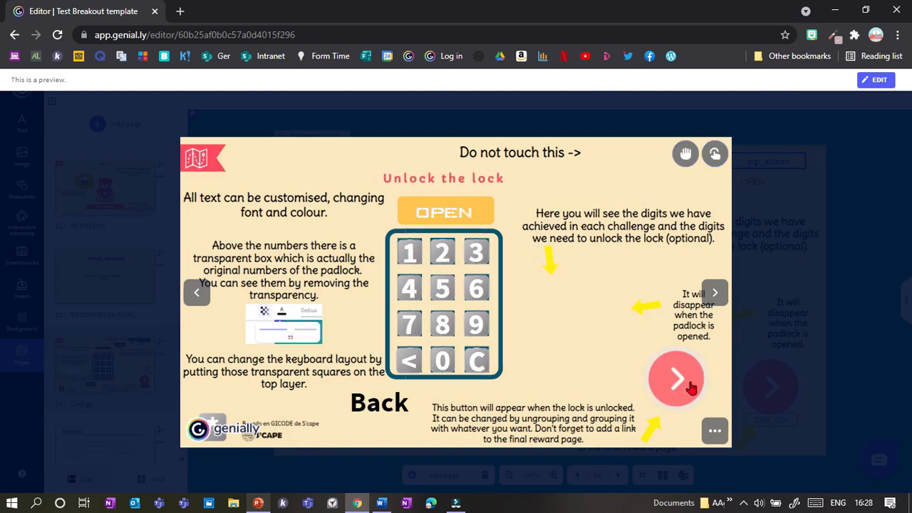
pyautogui.click(688, 381)
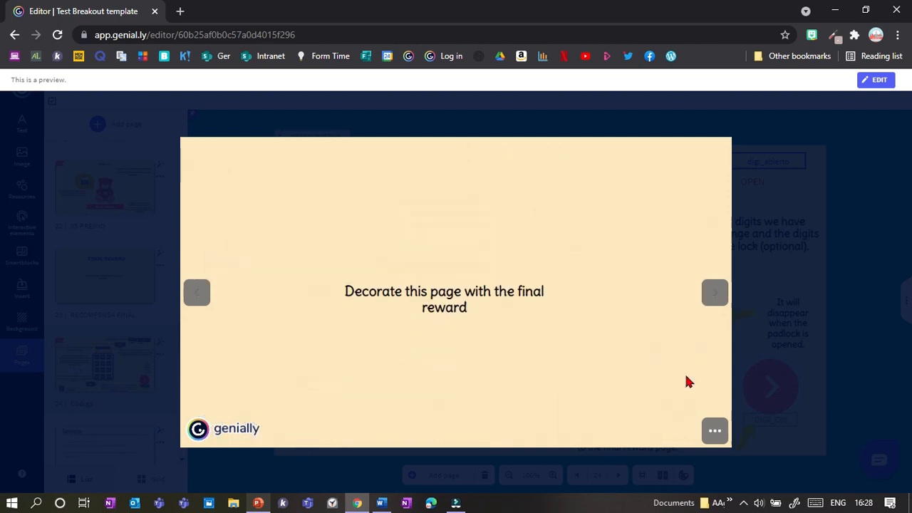
pyautogui.press('Escape')
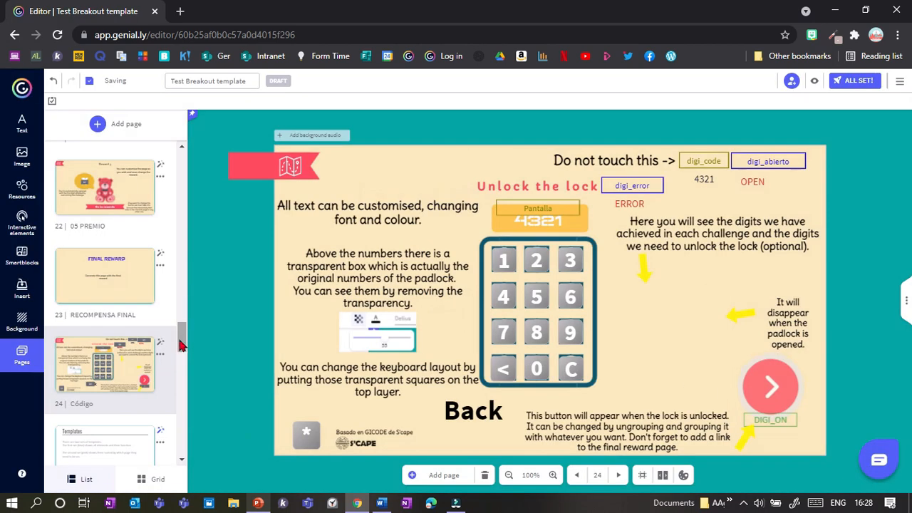
# Open page 34, Recompensas, of the Test Breakout template and preview it.
pyautogui.scroll(-2, 181, 349)
pyautogui.moveTo(182, 351); pyautogui.dragTo(181, 372)
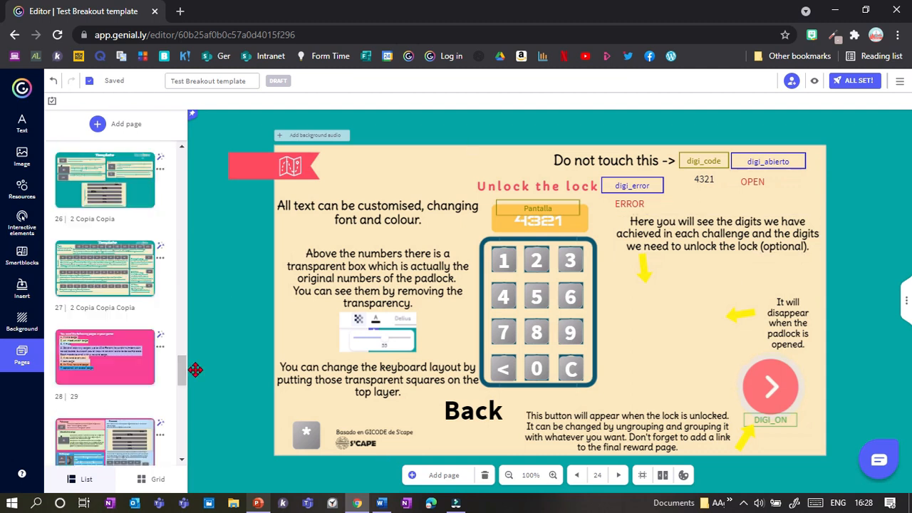
pyautogui.scroll(-1, 182, 399)
pyautogui.scroll(-10, 178, 436)
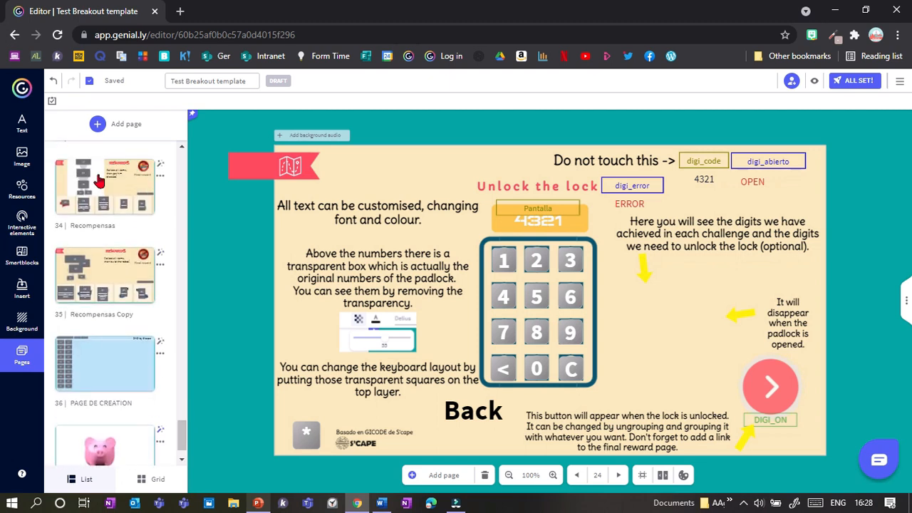
pyautogui.click(99, 183)
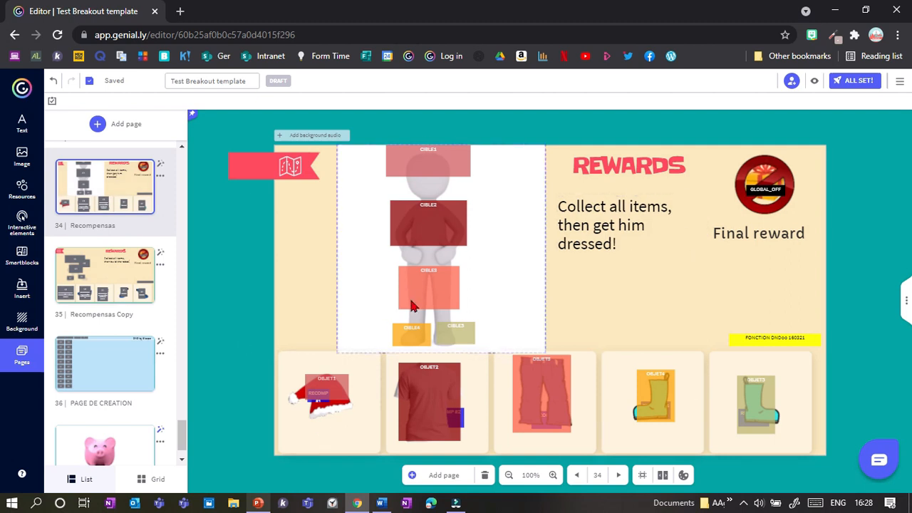
pyautogui.click(813, 82)
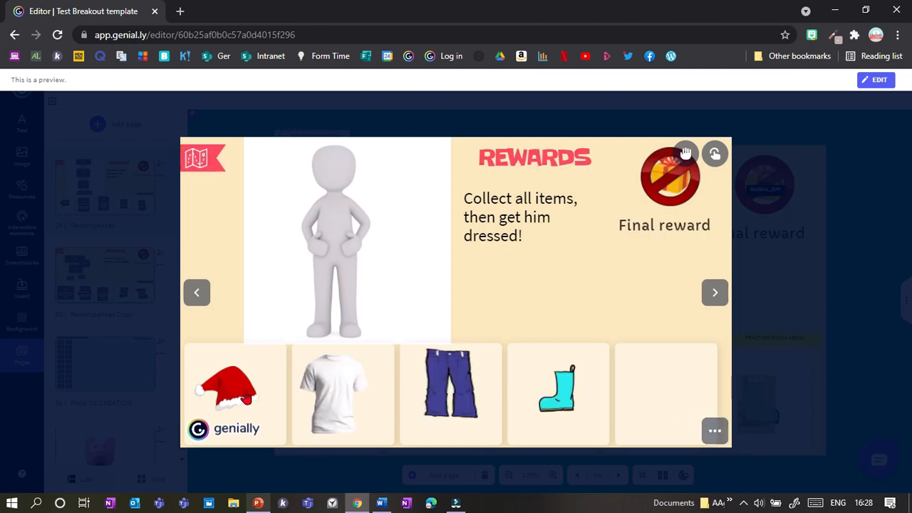
# Test the drag-and-drop reward by dressing the figure in the Santa hat, T-shirt and trousers.
pyautogui.moveTo(229, 392); pyautogui.dragTo(330, 157)
pyautogui.moveTo(319, 362); pyautogui.dragTo(328, 220)
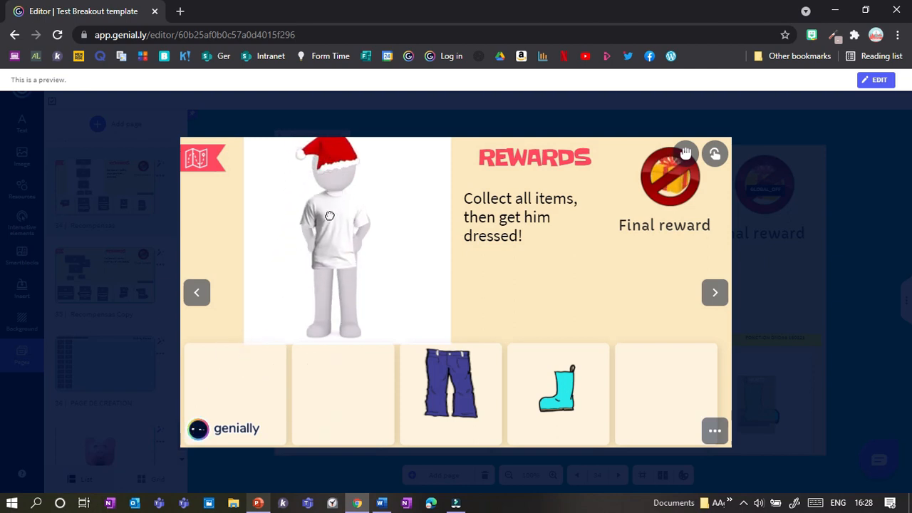
pyautogui.moveTo(435, 377); pyautogui.dragTo(344, 283)
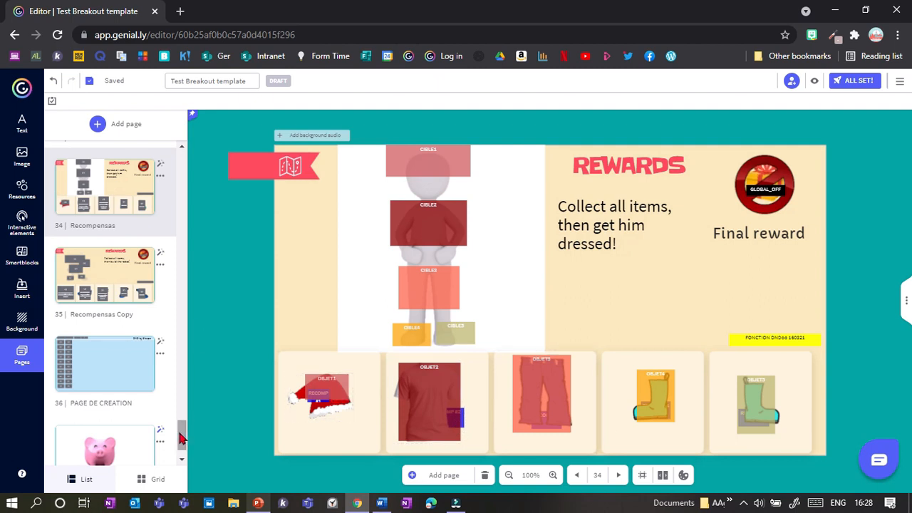
# Copy the Santa hat element from the Recompensas page and open page 10, 01 PREMIO.
pyautogui.click(326, 394)
pyautogui.moveTo(182, 440); pyautogui.dragTo(198, 240)
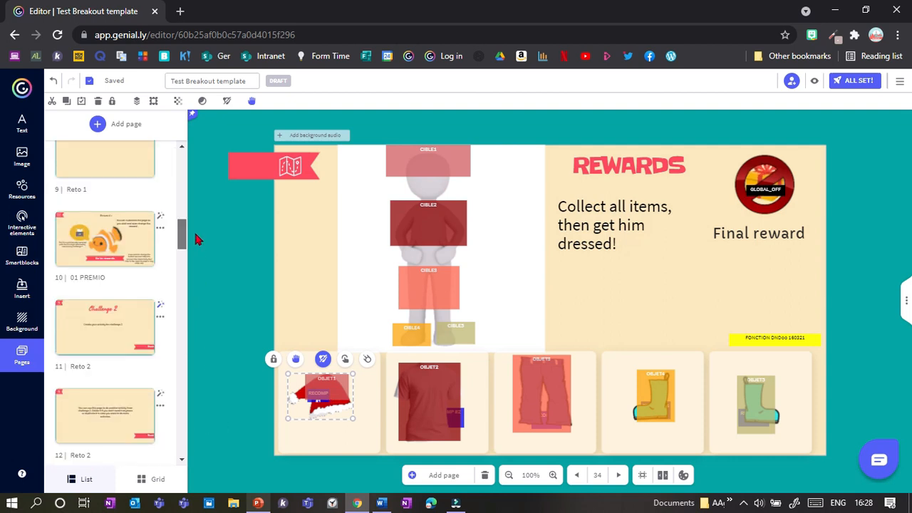
pyautogui.scroll(1, 194, 230)
pyautogui.click(105, 267)
# Replace the clownfish on the Reward 1 page with the copied Santa hat, placed in the middle of the page.
pyautogui.click(551, 324)
pyautogui.press('Delete')
pyautogui.hotkey('ctrl', 'v')
pyautogui.moveTo(322, 398); pyautogui.dragTo(534, 299)
pyautogui.click(535, 260)
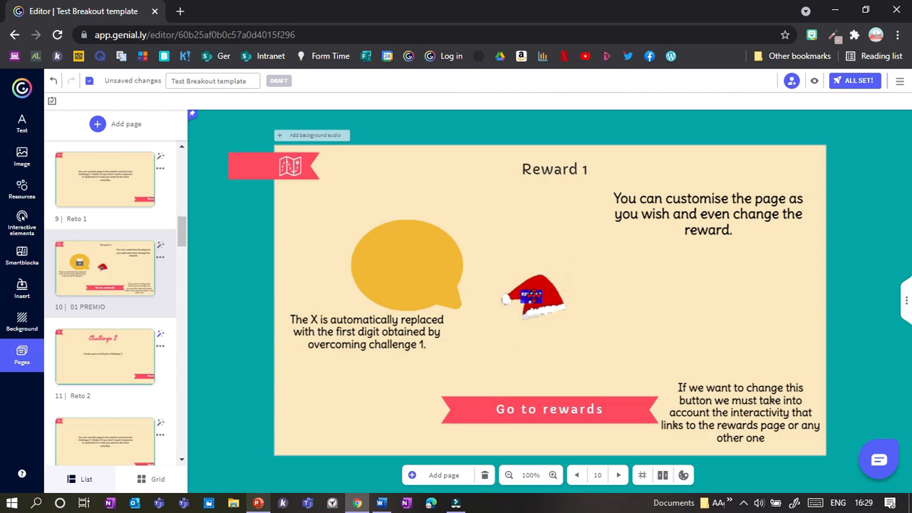
# Remove the blue label from the Santa hat and enlarge the hat, and delete the yellow speech bubble.
pyautogui.click(534, 296)
pyautogui.moveTo(600, 342); pyautogui.dragTo(667, 384)
pyautogui.moveTo(627, 341); pyautogui.dragTo(597, 302)
pyautogui.click(380, 303)
pyautogui.press('Delete')
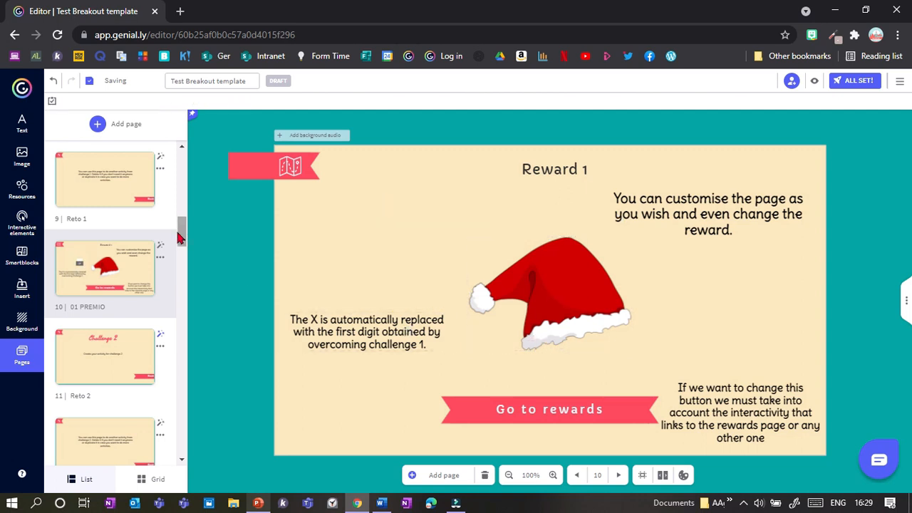
# Examine the OBJET1 Santa hat on the Recompensas page and the set of drag-and-drop labels on page 36, PAGE DE CREATION.
pyautogui.moveTo(182, 232); pyautogui.dragTo(179, 421)
pyautogui.click(95, 340)
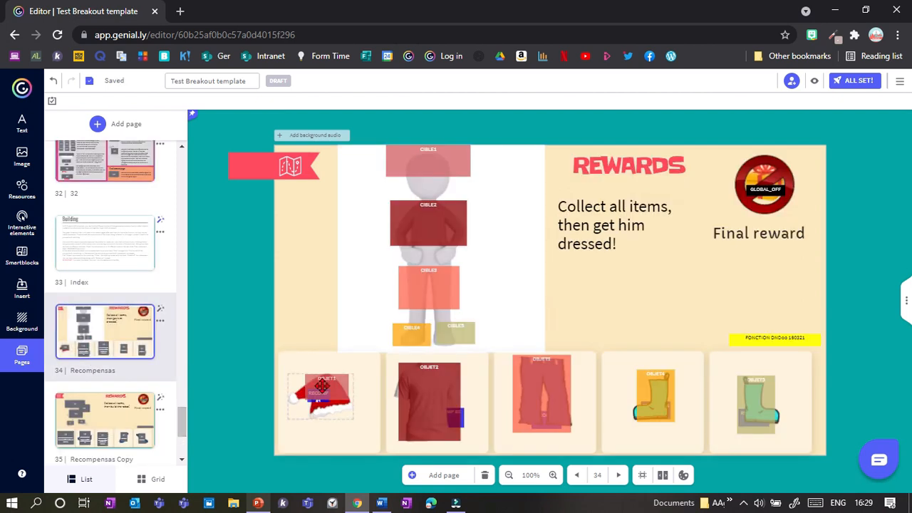
pyautogui.click(322, 385)
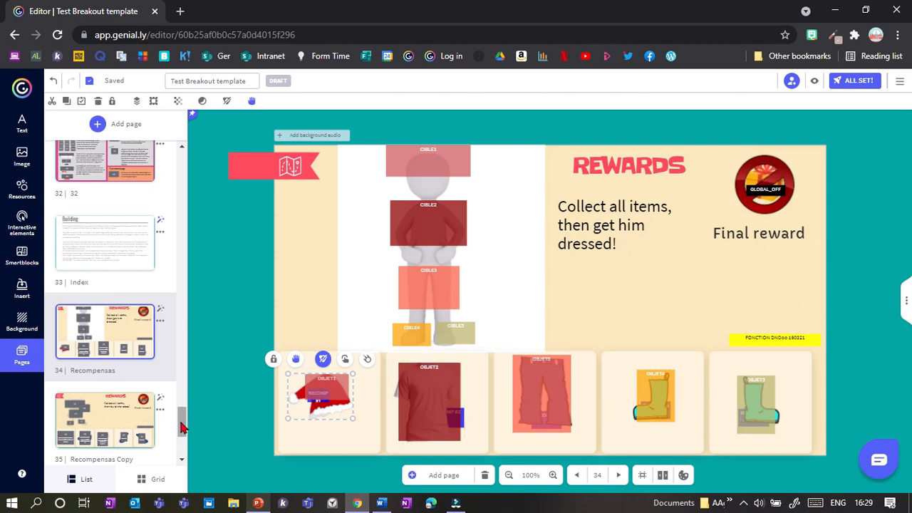
pyautogui.scroll(-2, 179, 417)
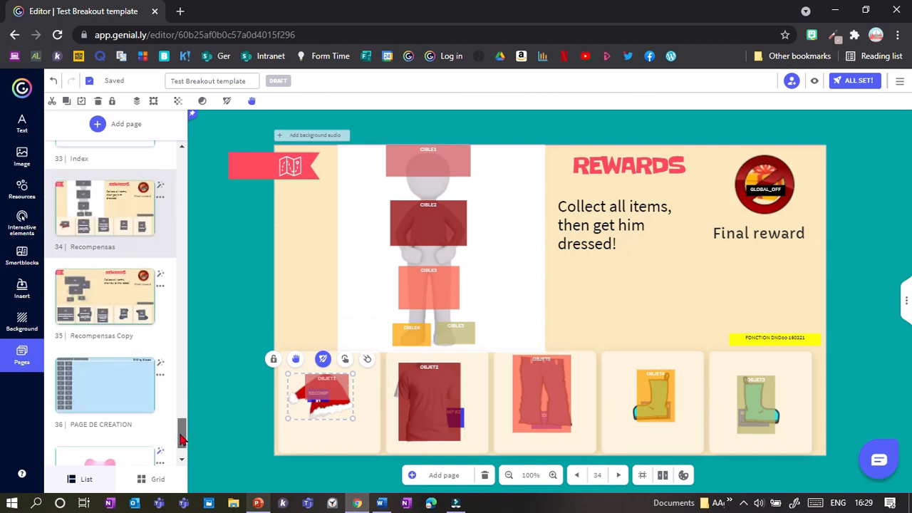
pyautogui.click(105, 401)
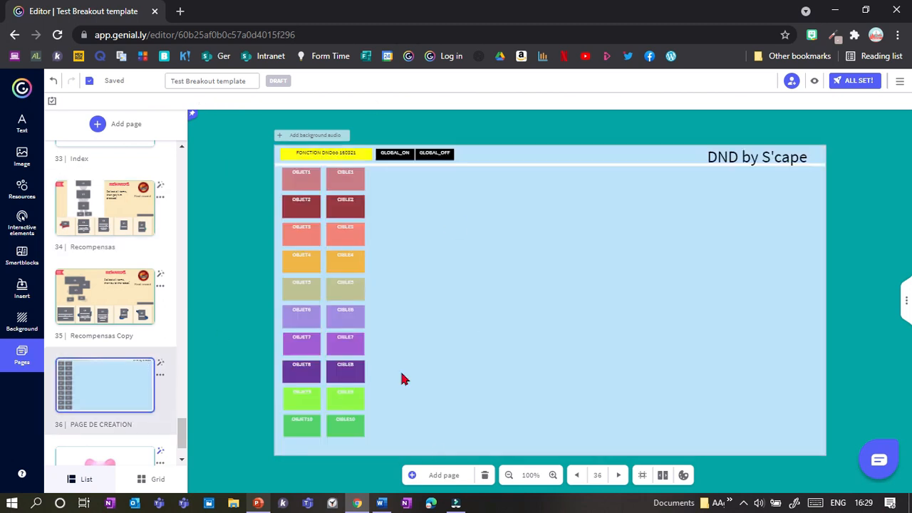
# Compare the robot parts on Recompensas Copy with the Recompensas page's Santa hat, OBJET1, and its matching head target, CIBLE1.
pyautogui.moveTo(100, 411)
pyautogui.moveTo(88, 322)
pyautogui.click(95, 321)
pyautogui.scroll(3, 271, 374)
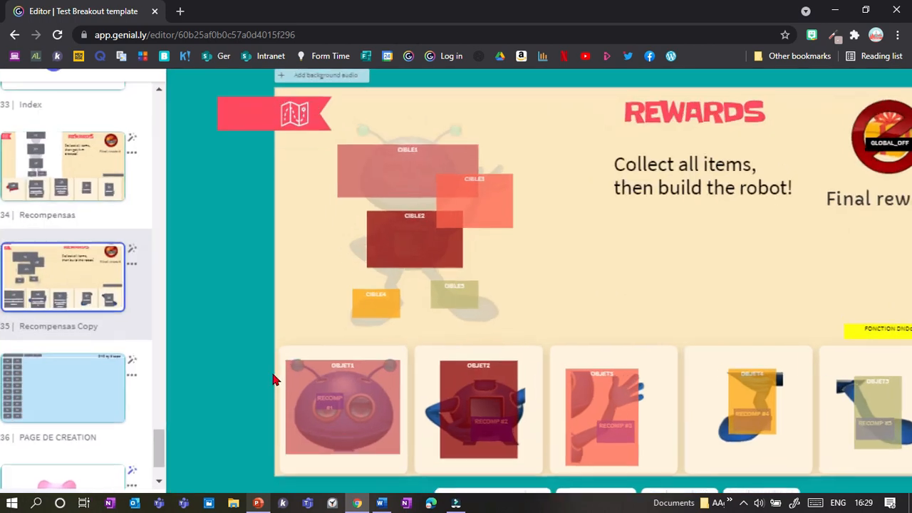
pyautogui.click(60, 163)
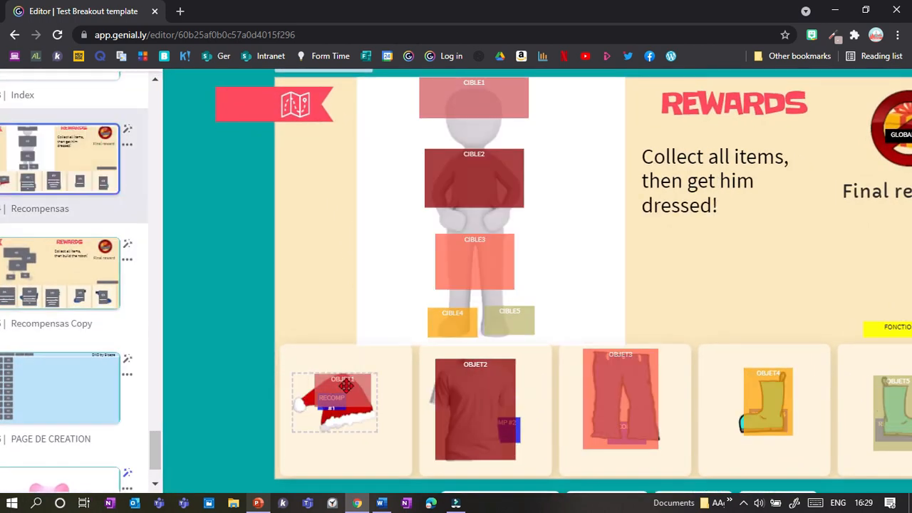
pyautogui.click(464, 100)
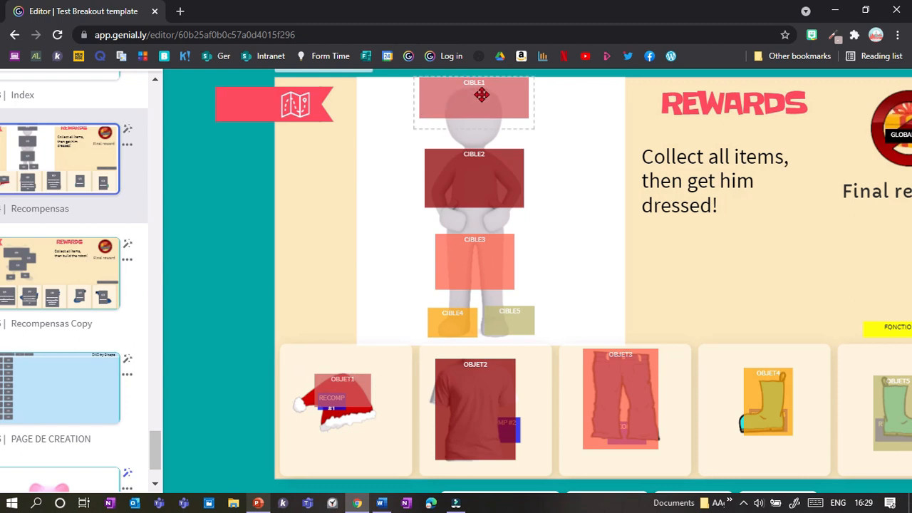
pyautogui.click(336, 399)
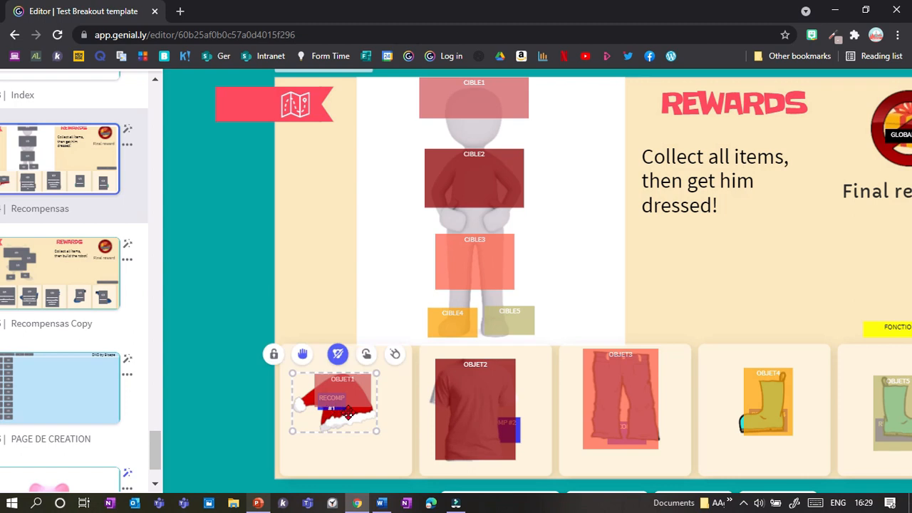
# Try the Santa hat on the figure's head and return it to its box, nudging the OBJET2 T-shirt and the CIBLE2 target.
pyautogui.moveTo(342, 401); pyautogui.dragTo(474, 104)
pyautogui.moveTo(459, 420)
pyautogui.mouseDown()
pyautogui.moveTo(450, 187)
pyautogui.moveTo(468, 204)
pyautogui.moveTo(470, 426)
pyautogui.mouseUp()
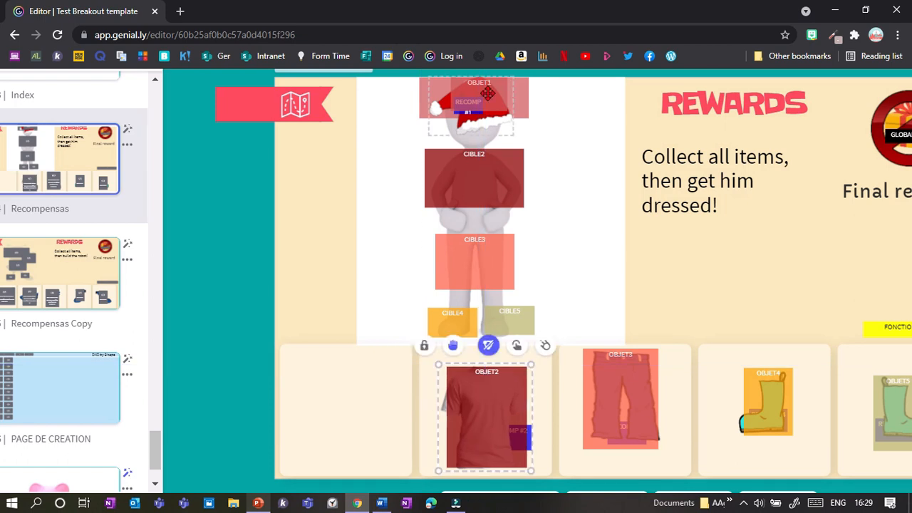
pyautogui.moveTo(460, 118); pyautogui.dragTo(326, 431)
pyautogui.moveTo(537, 182); pyautogui.dragTo(477, 191)
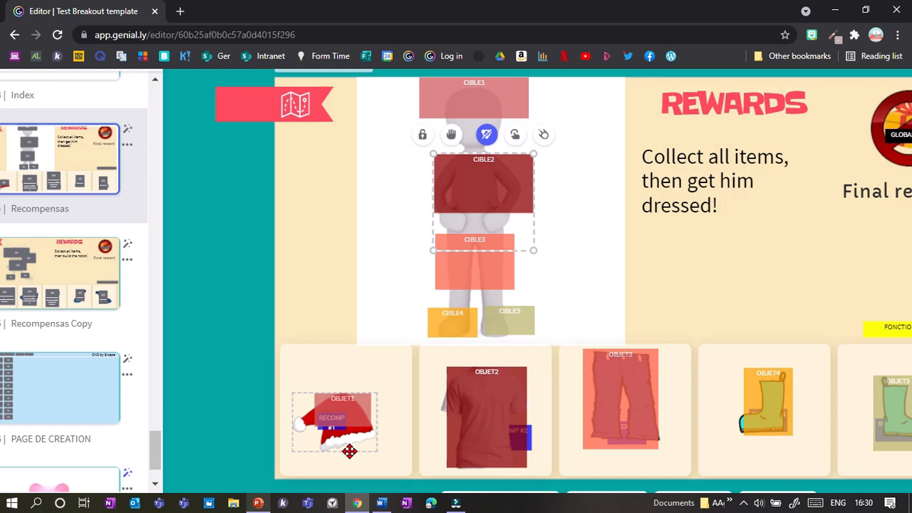
# Try the Santa hat beside the figure's foot and the OBJET4 boot on the CIBLE4 target, and return both to their boxes.
pyautogui.scroll(-3, 330, 431)
pyautogui.moveTo(321, 415); pyautogui.dragTo(344, 347)
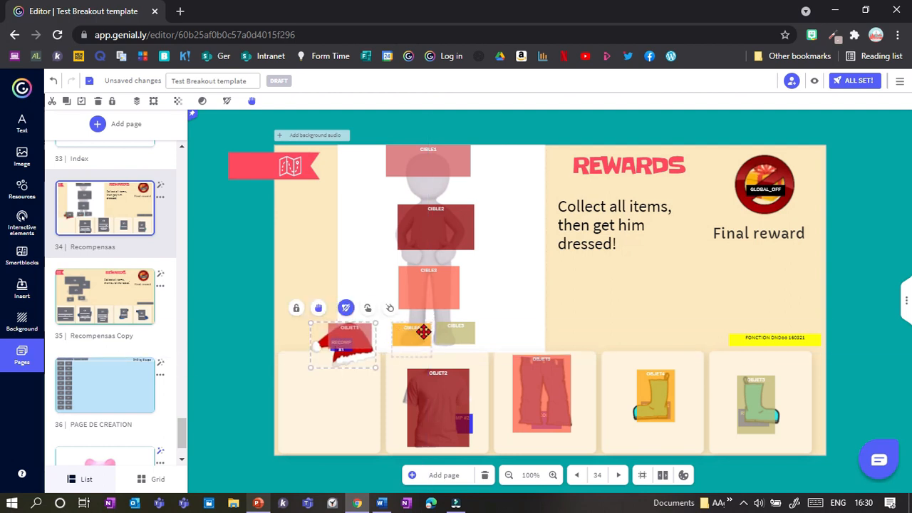
pyautogui.moveTo(654, 391); pyautogui.dragTo(412, 330)
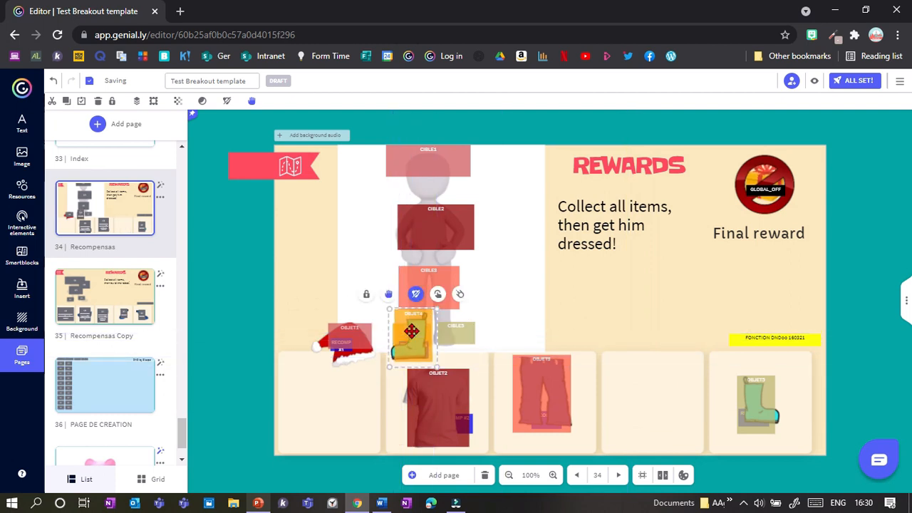
pyautogui.moveTo(348, 340); pyautogui.dragTo(328, 396)
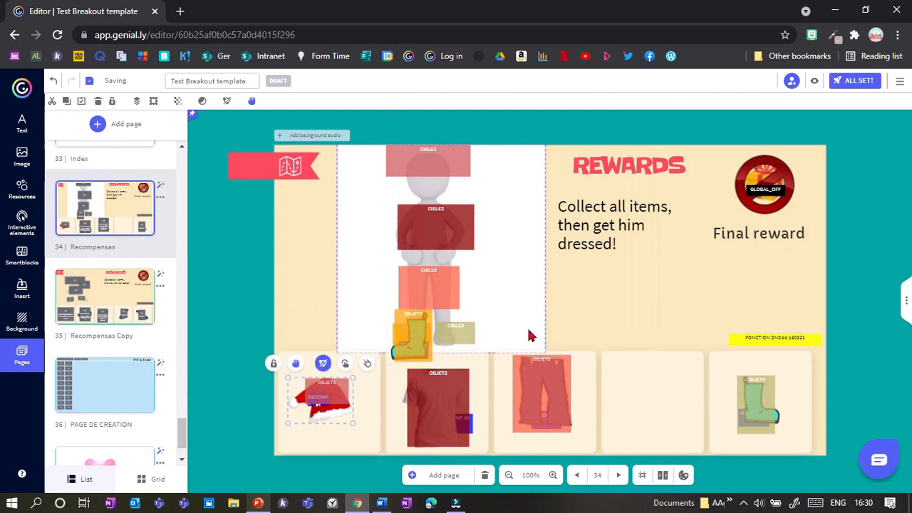
pyautogui.moveTo(403, 354); pyautogui.dragTo(646, 405)
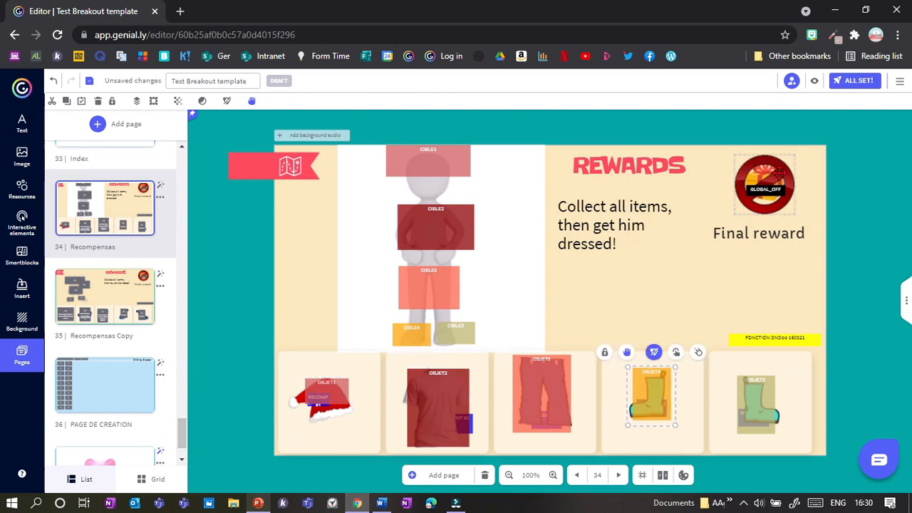
# Examine the final reward area on Recompensas, the labels on PAGE DE CREATION and the robot targets on Recompensas Copy.
pyautogui.scroll(3, 765, 188)
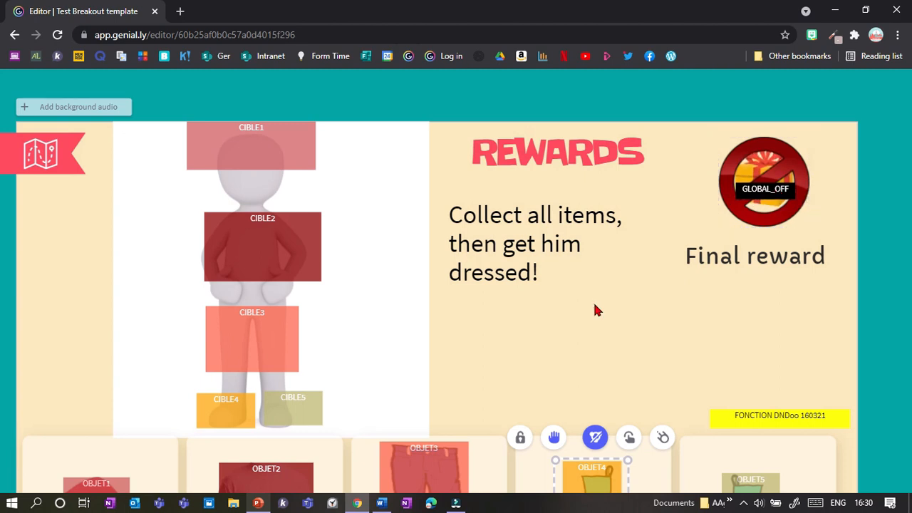
pyautogui.scroll(-3, 593, 300)
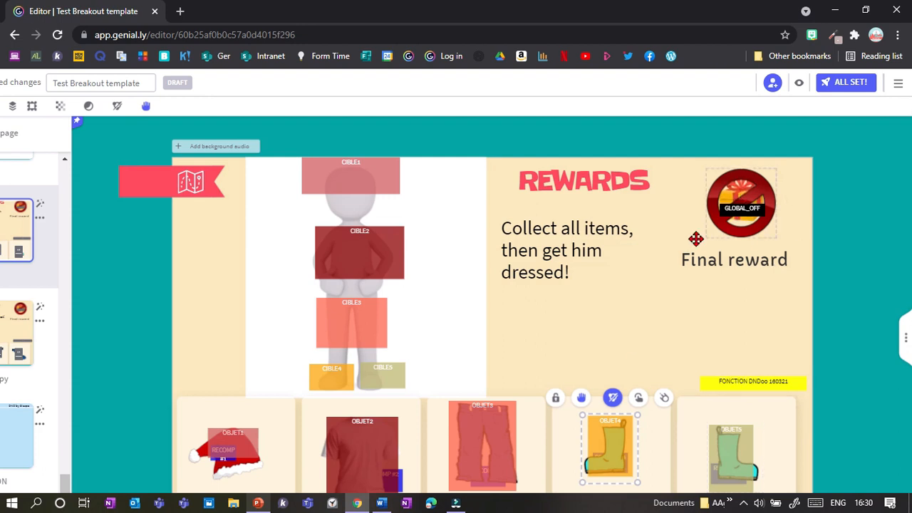
pyautogui.scroll(-2, 634, 360)
pyautogui.click(71, 399)
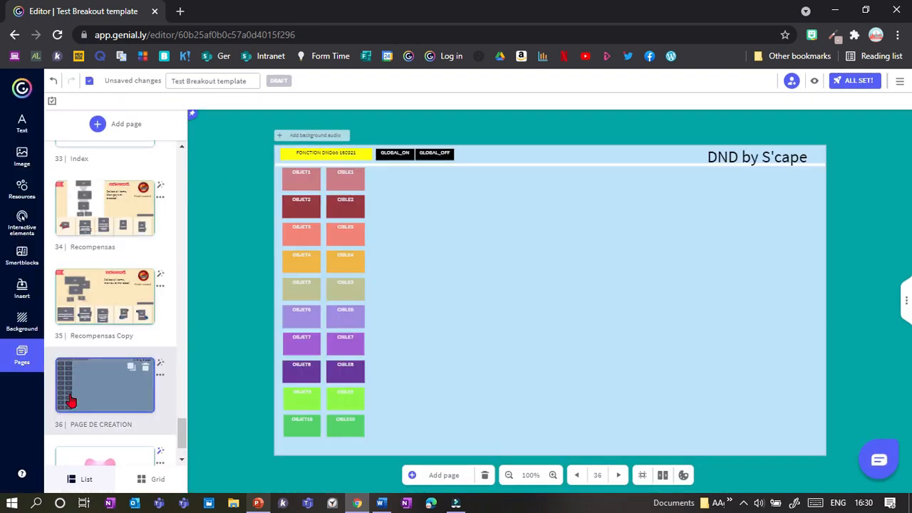
pyautogui.click(116, 312)
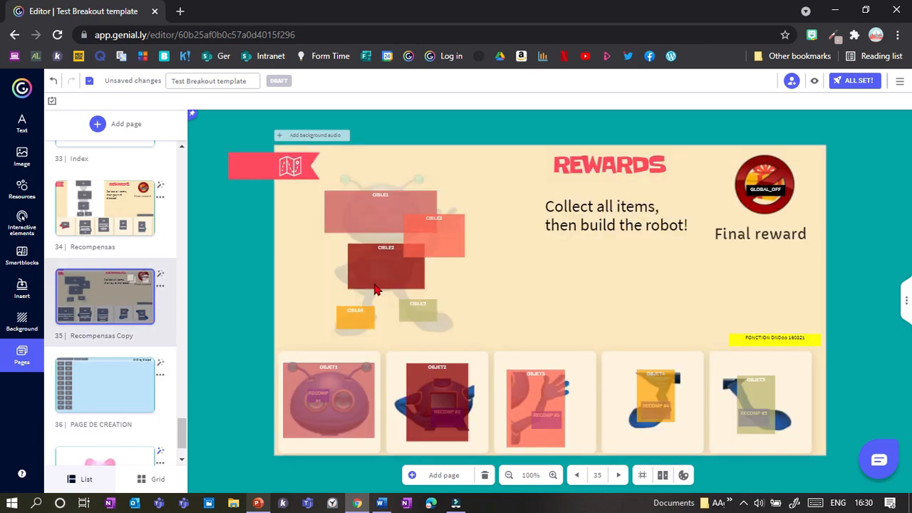
# Shift the OBJET2 T-shirt slightly up and to the left within its box on the Recompensas page.
pyautogui.click(102, 227)
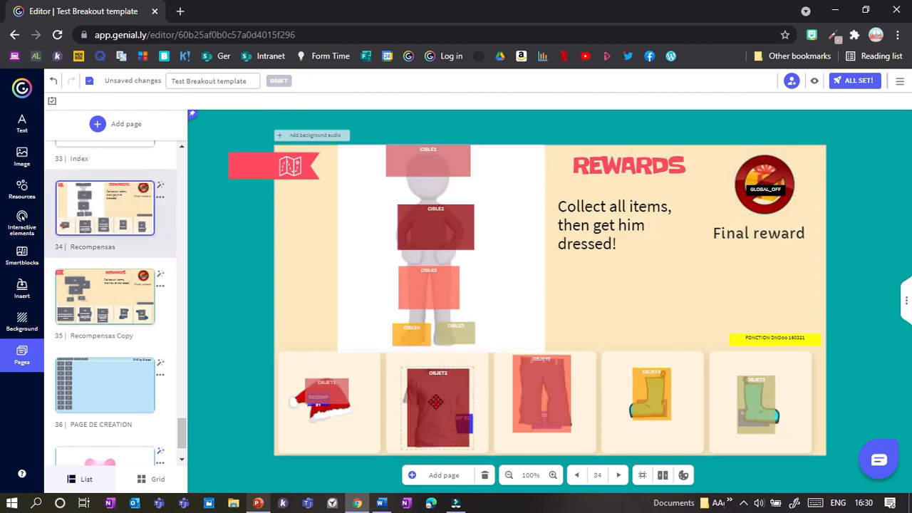
pyautogui.moveTo(436, 403); pyautogui.dragTo(422, 396)
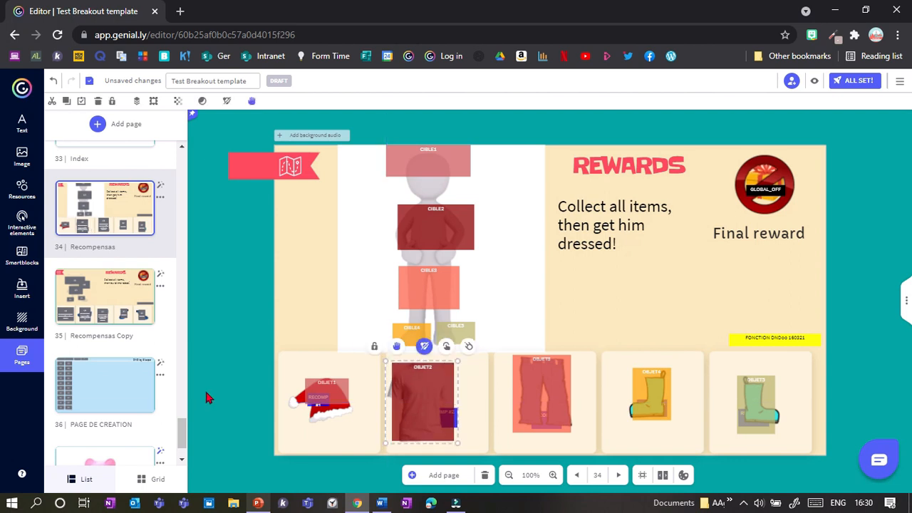
# Copy the OBJET1 label from PAGE DE CREATION to the Recompensas page, placing it beside the figure and enlarging it.
pyautogui.click(96, 381)
pyautogui.click(302, 175)
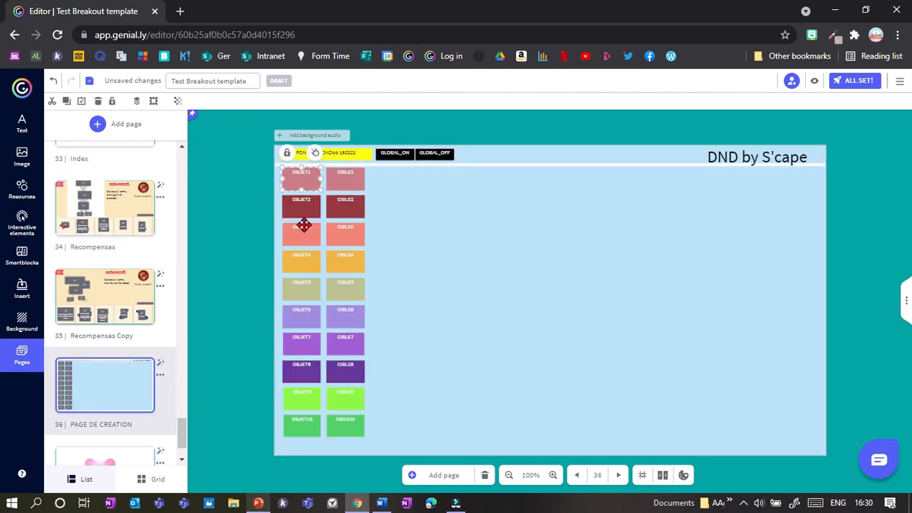
pyautogui.click(92, 226)
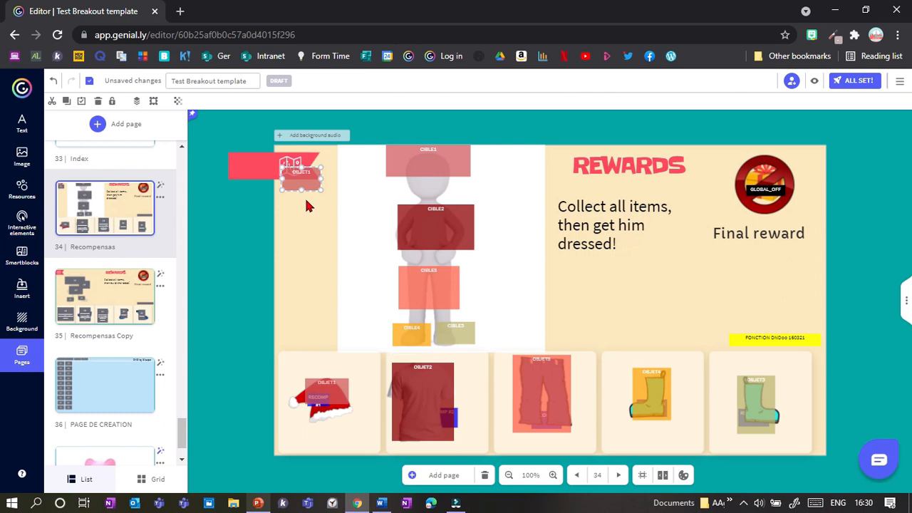
pyautogui.moveTo(301, 191); pyautogui.dragTo(299, 230)
pyautogui.moveTo(317, 197); pyautogui.dragTo(307, 248)
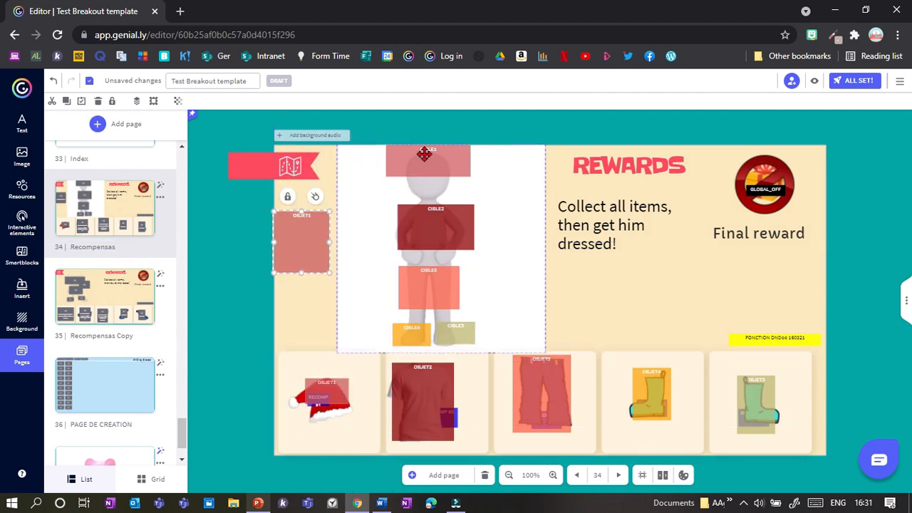
# Ungroup the CIBLE1 target on the figure's head, move its label aside and set the transparent rectangle's opacity to 100.
pyautogui.moveTo(448, 159)
pyautogui.mouseDown()
pyautogui.moveTo(482, 163)
pyautogui.moveTo(436, 163)
pyautogui.mouseUp()
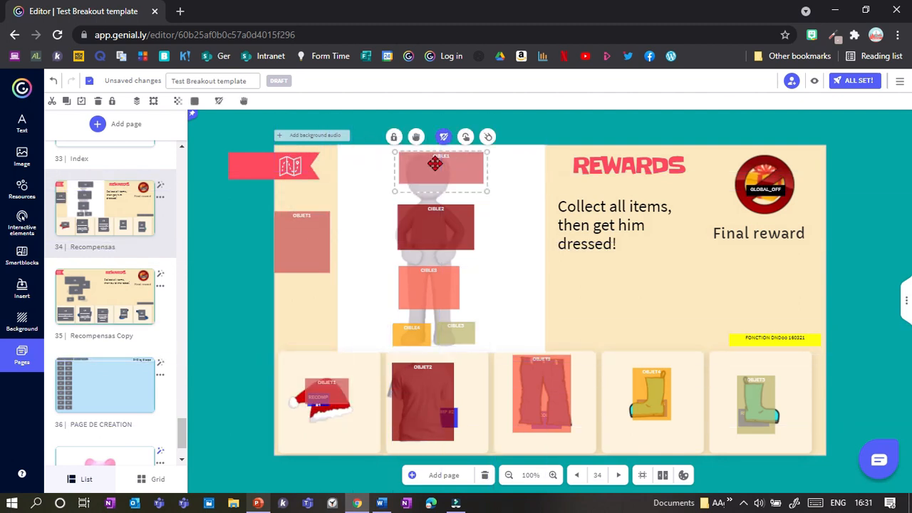
pyautogui.click(440, 166)
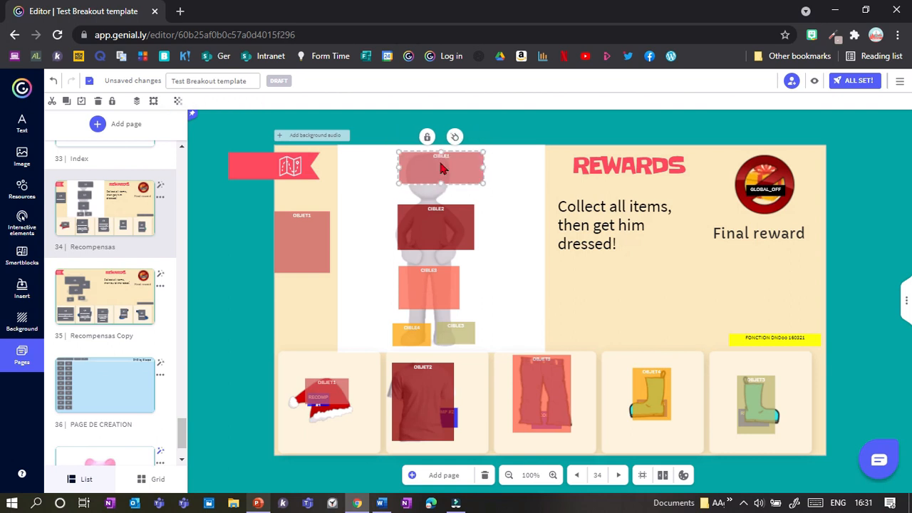
pyautogui.moveTo(425, 171); pyautogui.dragTo(523, 174)
pyautogui.click(437, 178)
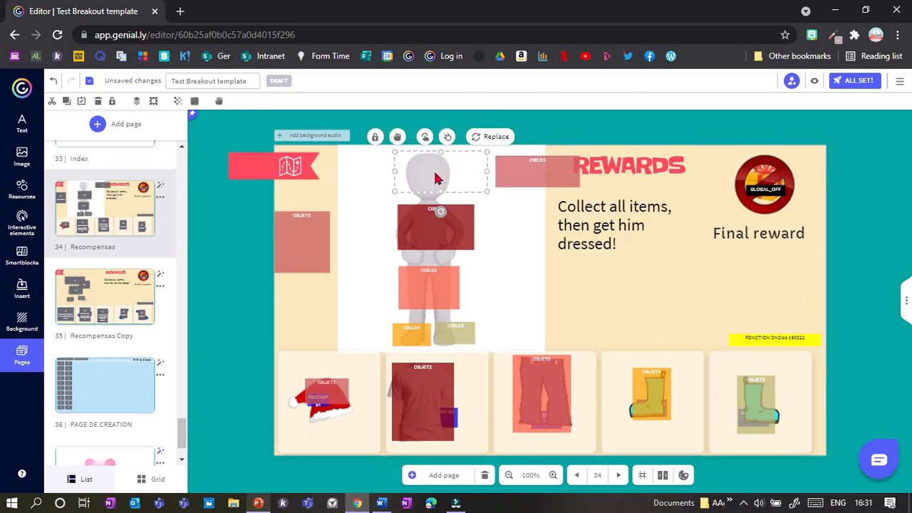
pyautogui.click(177, 102)
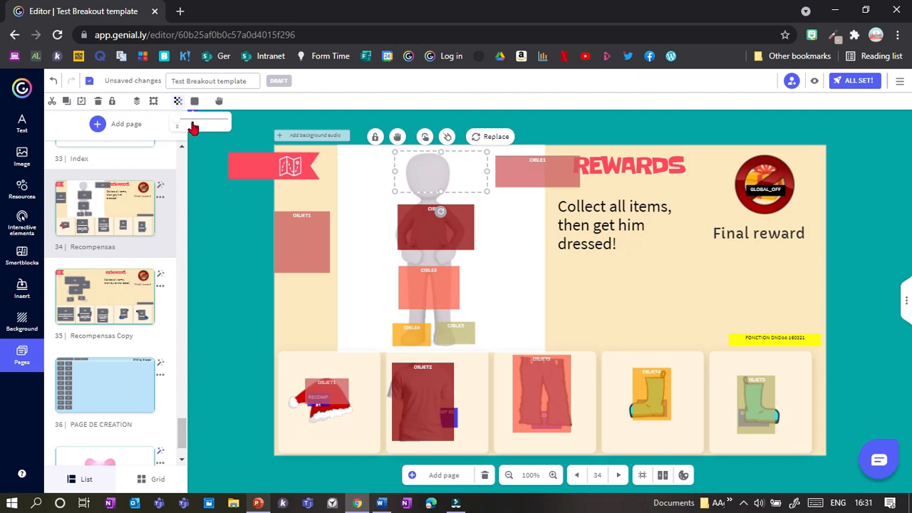
pyautogui.moveTo(177, 125); pyautogui.dragTo(242, 134)
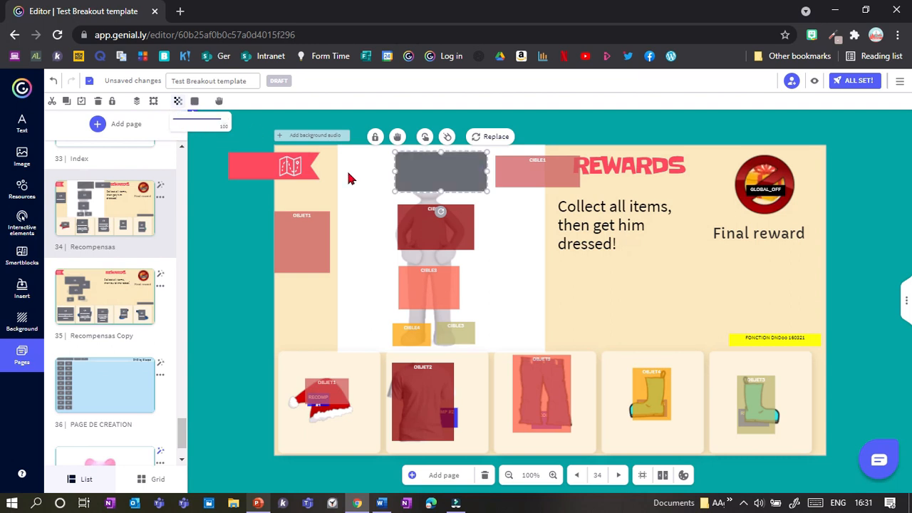
# Centre the grey rectangle over the figure's head, place the CIBLE1 label on it and group the two.
pyautogui.moveTo(454, 174); pyautogui.dragTo(444, 174)
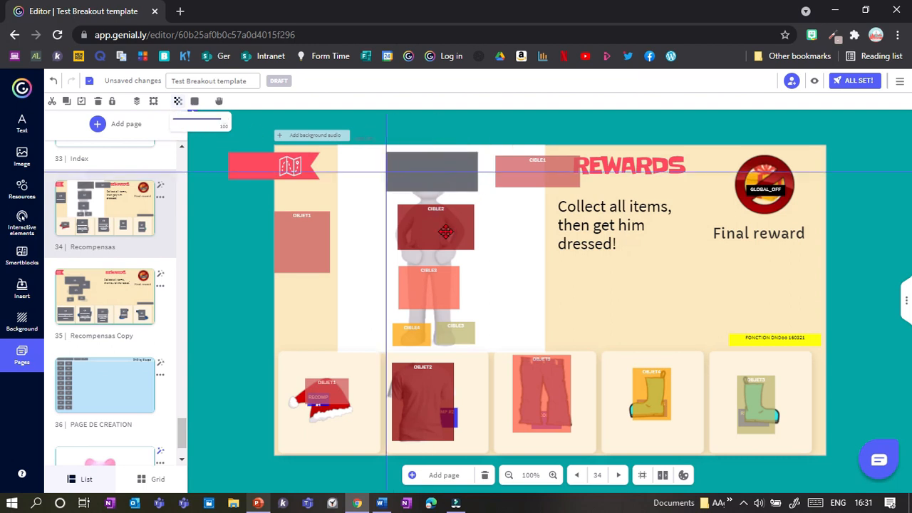
pyautogui.moveTo(544, 182); pyautogui.dragTo(438, 185)
pyautogui.moveTo(398, 111); pyautogui.dragTo(476, 187)
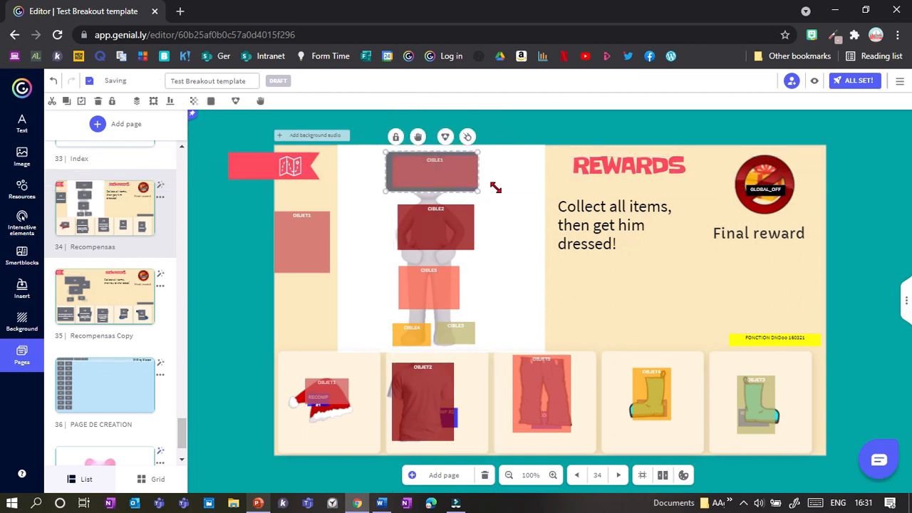
pyautogui.click(444, 139)
# Set the CIBLE1 group's opacity to 0, delete the spare OBJET1 label beside the figure and nudge the Santa hat.
pyautogui.click(178, 101)
pyautogui.moveTo(220, 121); pyautogui.dragTo(169, 125)
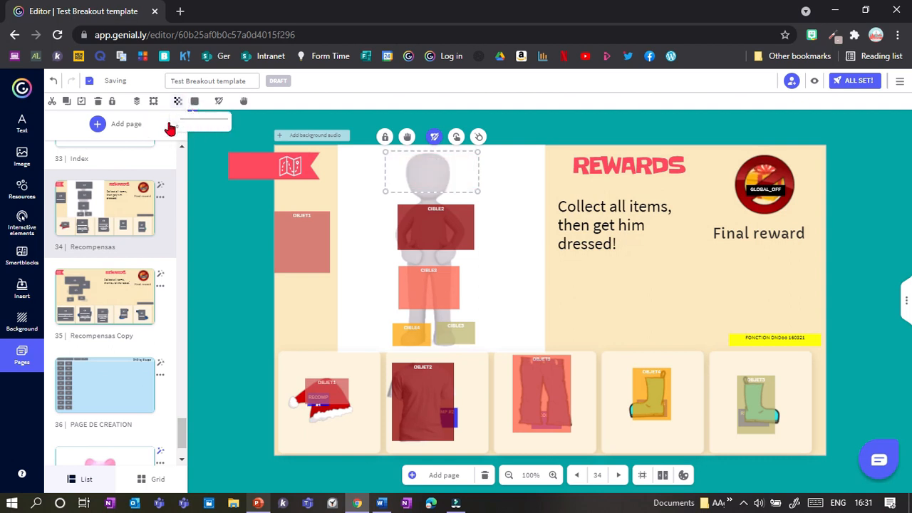
pyautogui.click(305, 240)
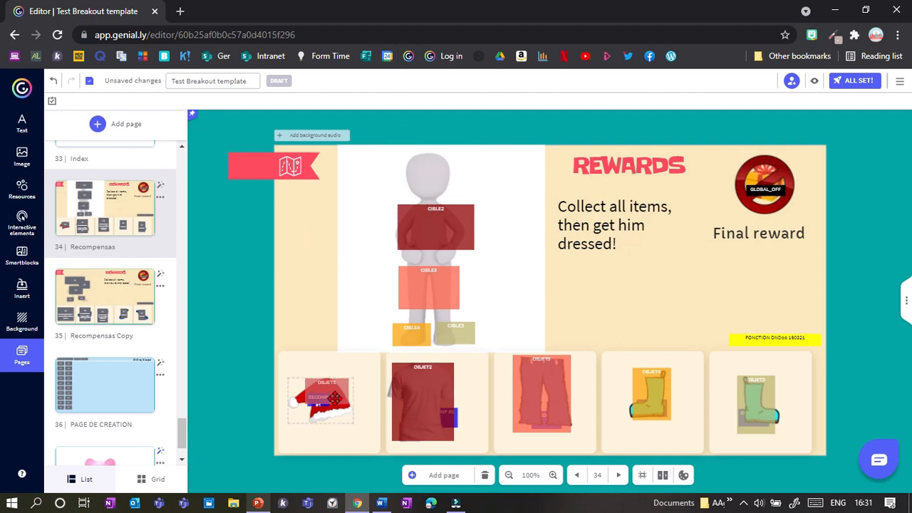
pyautogui.moveTo(335, 398); pyautogui.dragTo(334, 400)
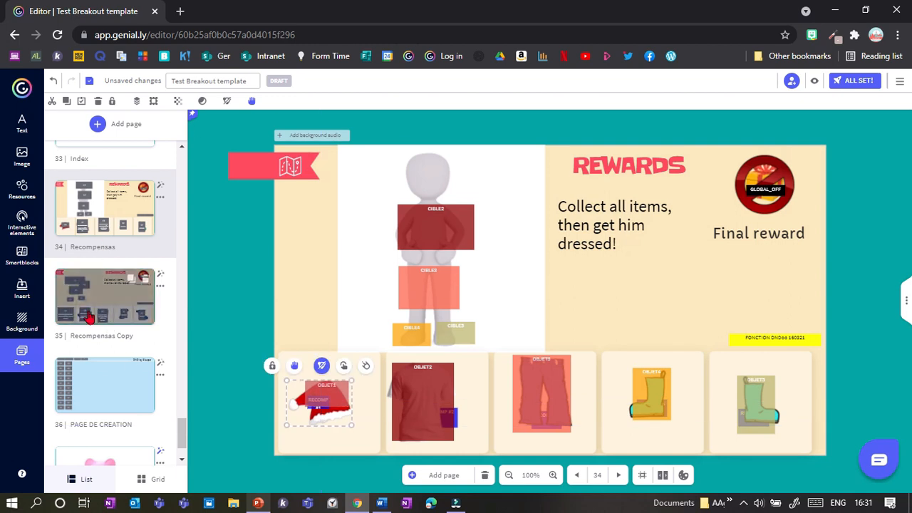
# Preview the robot reward page, Recompensas Copy, and return to the editor.
pyautogui.click(89, 317)
pyautogui.click(815, 80)
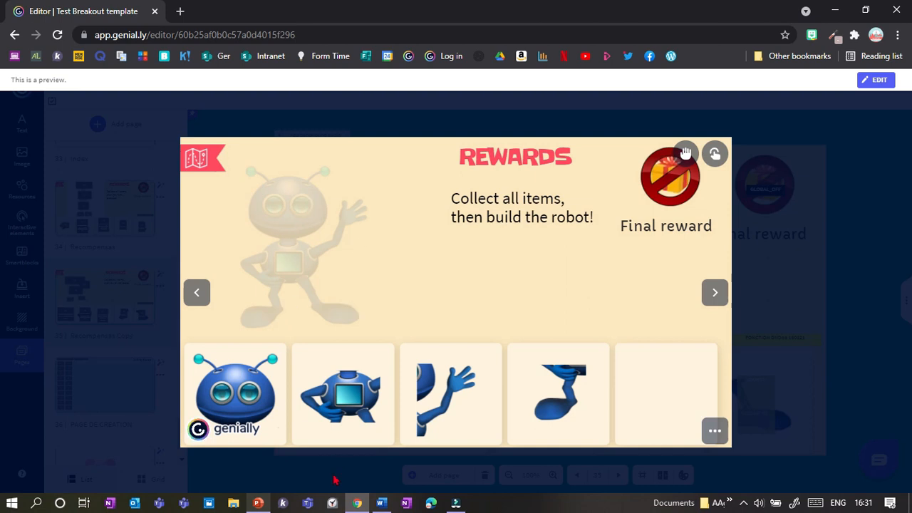
pyautogui.press('Escape')
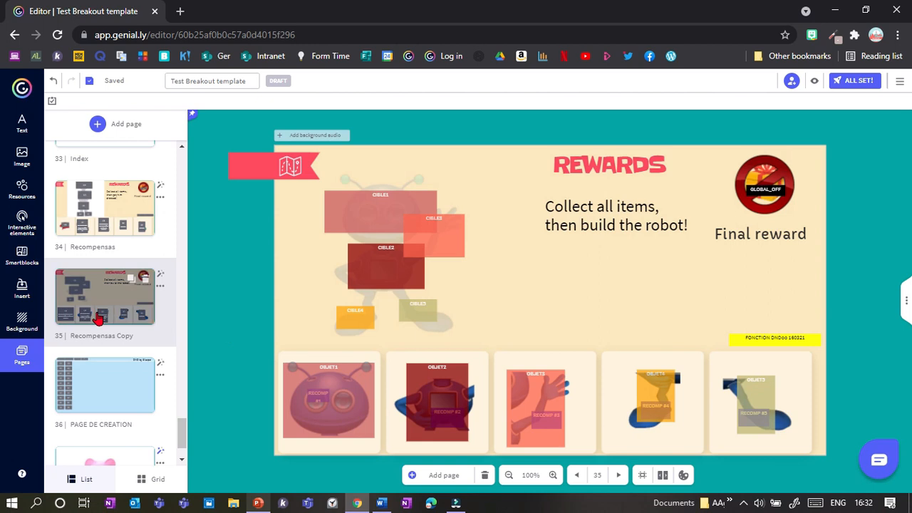
# On page 37, shift the pig image slightly sideways and crop it to its upper-left quarter.
pyautogui.scroll(-2, 184, 439)
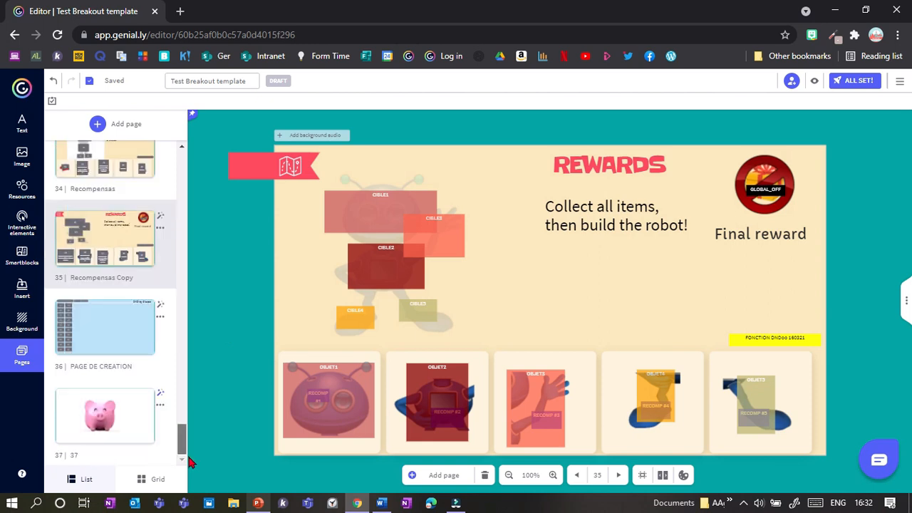
pyautogui.click(105, 415)
pyautogui.moveTo(510, 356); pyautogui.dragTo(457, 356)
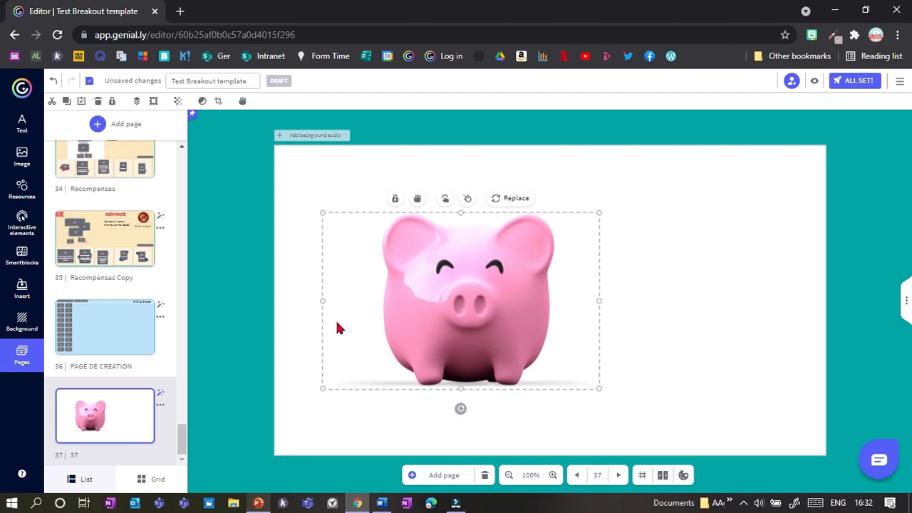
pyautogui.click(218, 102)
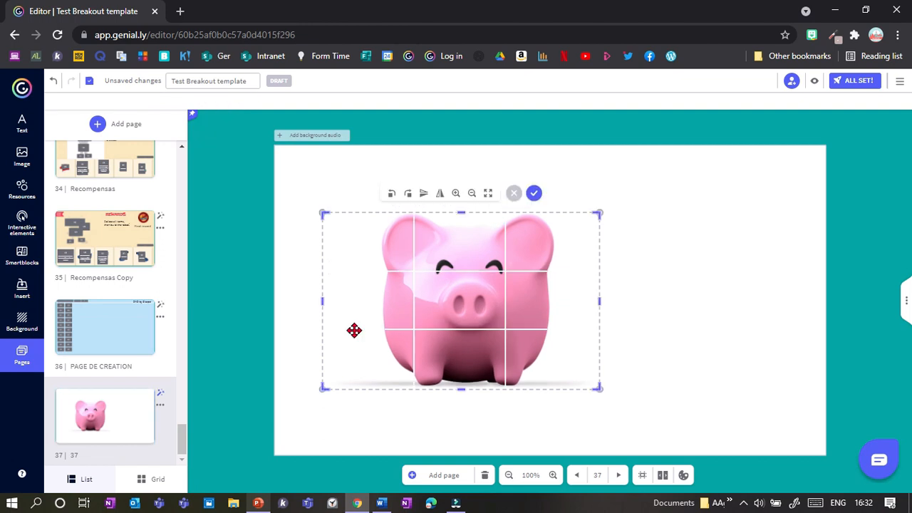
pyautogui.moveTo(597, 302); pyautogui.dragTo(469, 301)
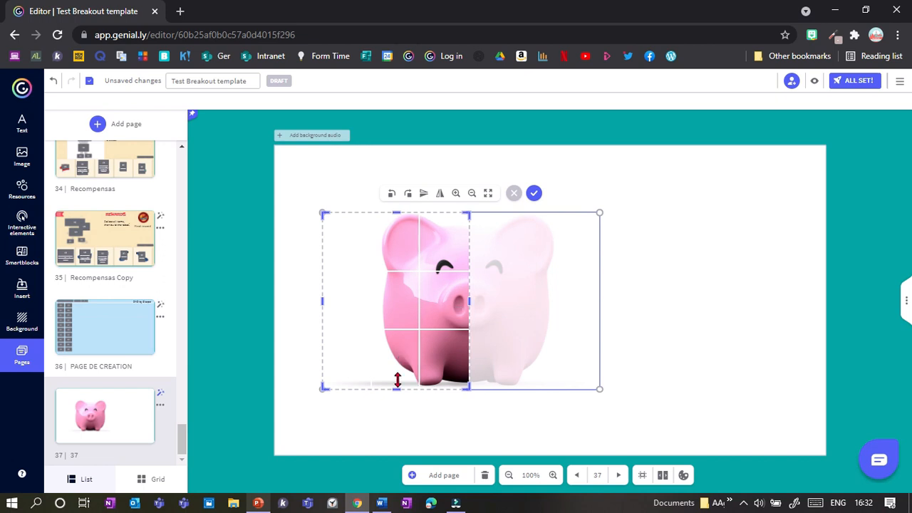
pyautogui.moveTo(396, 387); pyautogui.dragTo(408, 302)
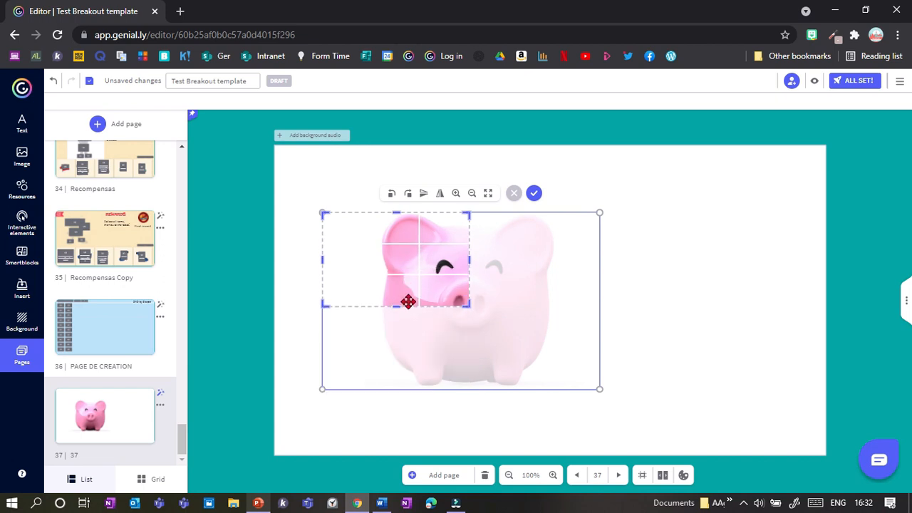
pyautogui.click(534, 193)
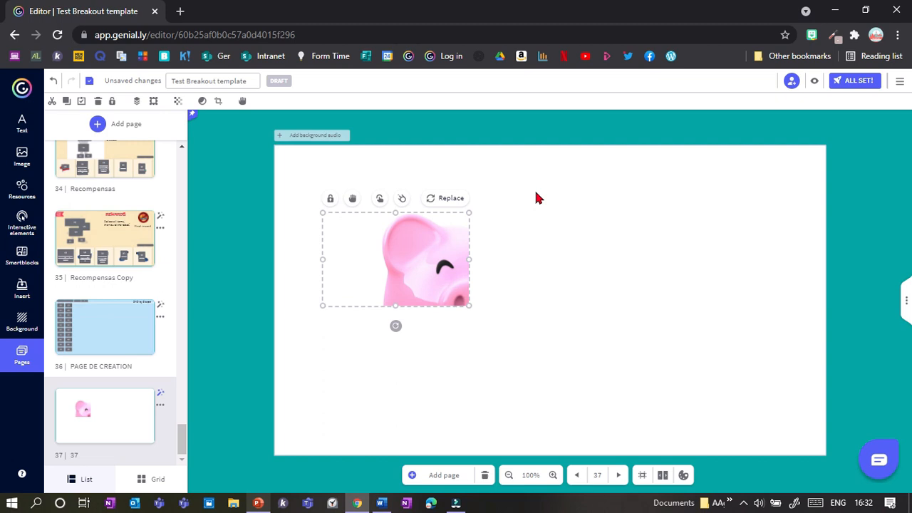
# Duplicate the cropped pig piece, shift the copy's crop to the pig's upper-right quarter and place it beside the first piece.
pyautogui.moveTo(444, 254); pyautogui.dragTo(443, 276)
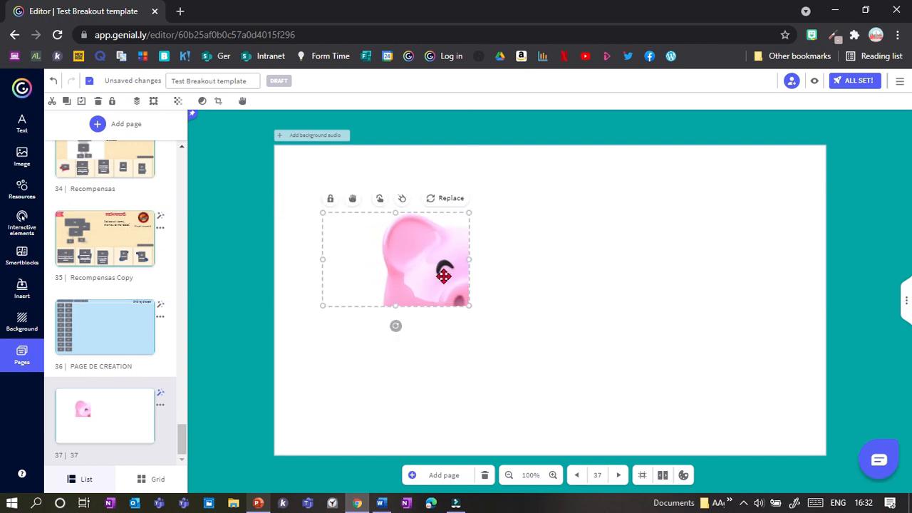
pyautogui.click(218, 102)
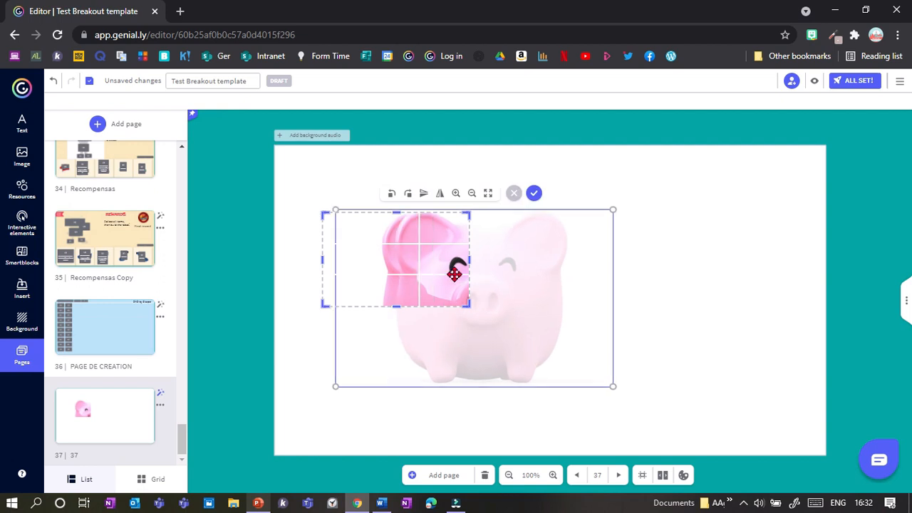
pyautogui.moveTo(415, 274); pyautogui.dragTo(278, 279)
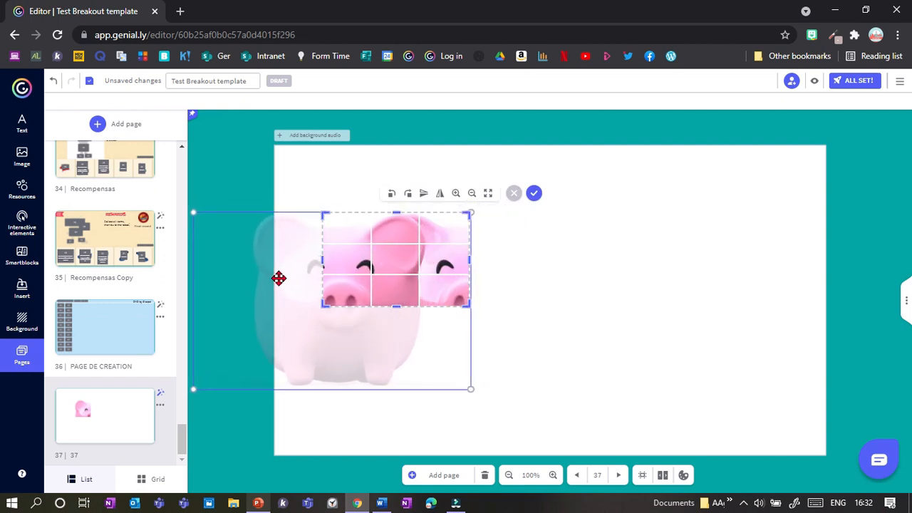
pyautogui.click(406, 193)
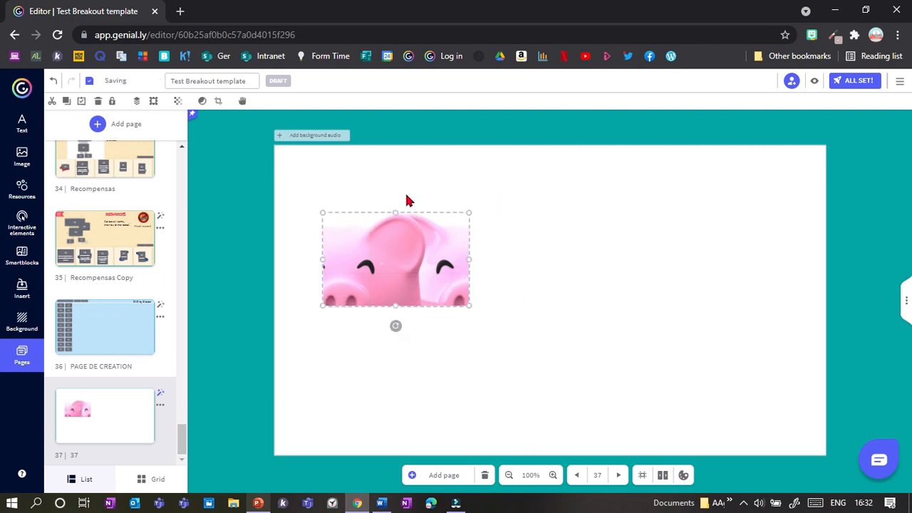
pyautogui.moveTo(361, 276); pyautogui.dragTo(488, 279)
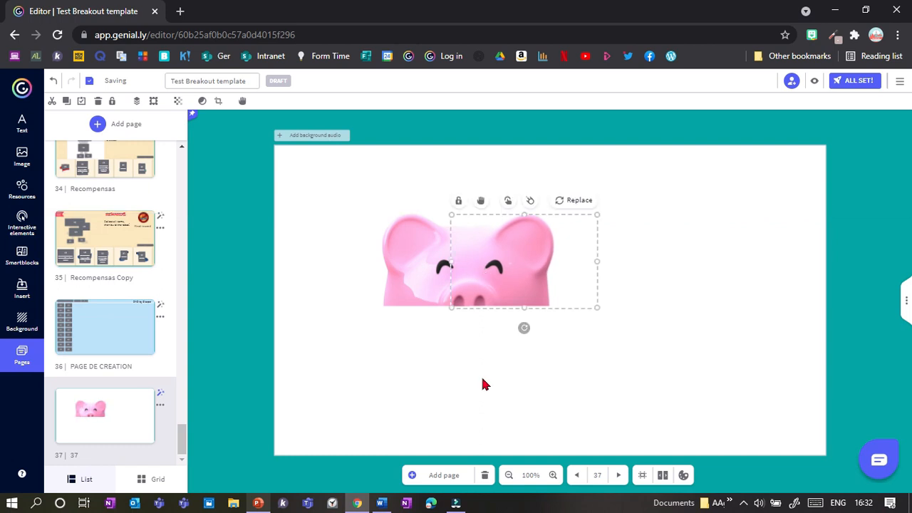
# Duplicate the upper-right pig piece, reframe the copy to the lower-right quarter and place it beneath.
pyautogui.moveTo(492, 269); pyautogui.dragTo(535, 208)
pyautogui.click(218, 103)
pyautogui.click(278, 245)
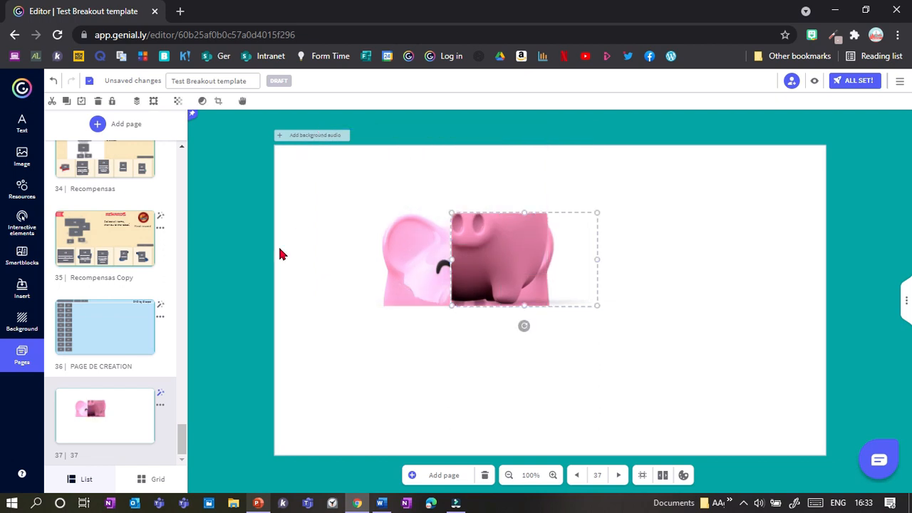
pyautogui.moveTo(500, 266); pyautogui.dragTo(501, 338)
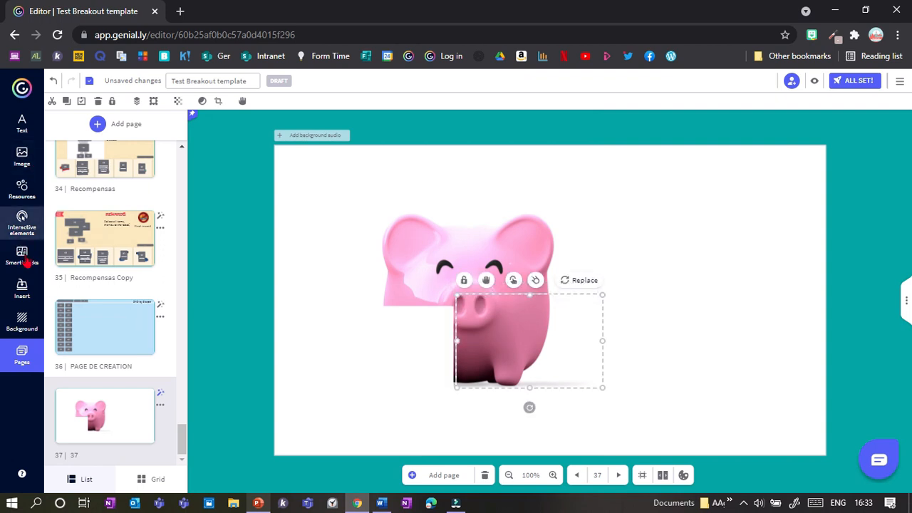
# Insert a table on the pig page and clear rows 1 to 6 of its columns C and D.
pyautogui.click(21, 190)
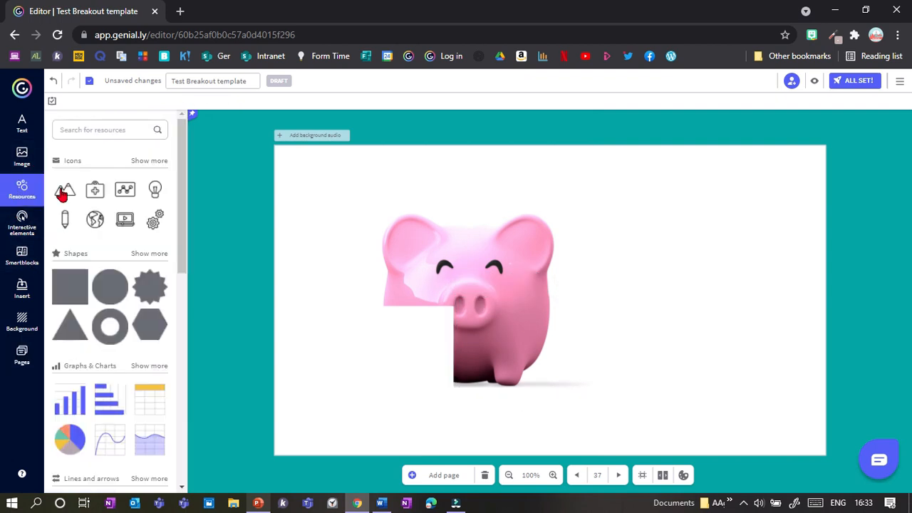
pyautogui.click(156, 406)
pyautogui.moveTo(568, 314); pyautogui.dragTo(603, 311)
pyautogui.moveTo(847, 168); pyautogui.dragTo(889, 245)
pyautogui.press('Delete')
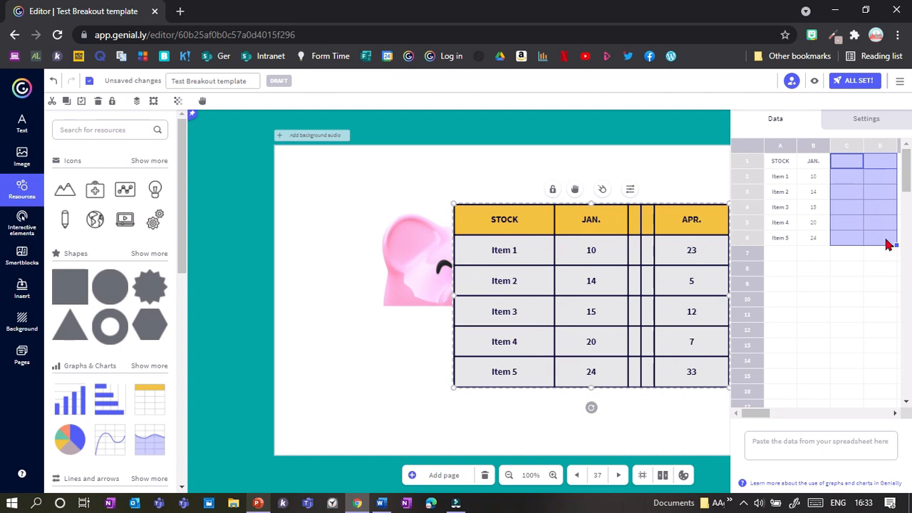
# Reduce the table to two rows and two columns by clearing A3:B6 and column E, and move it over the pig.
pyautogui.moveTo(819, 242); pyautogui.dragTo(752, 192)
pyautogui.press('Delete')
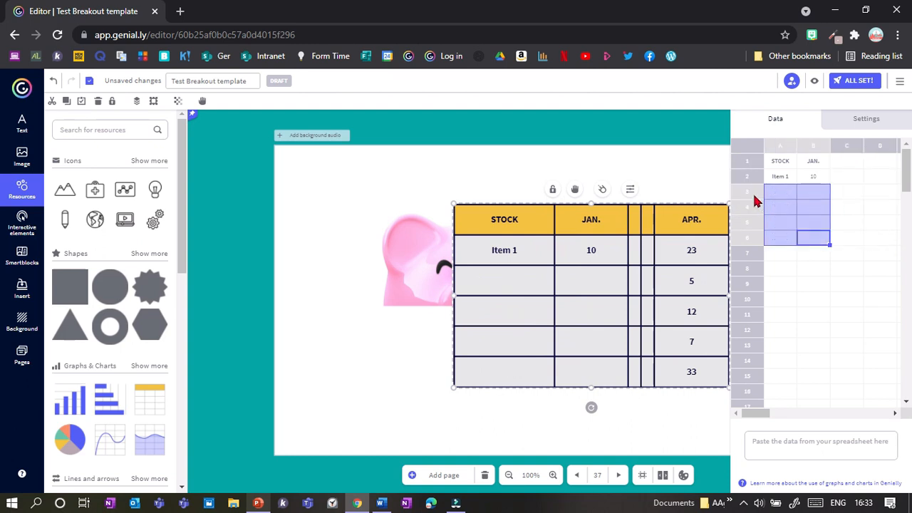
pyautogui.click(840, 211)
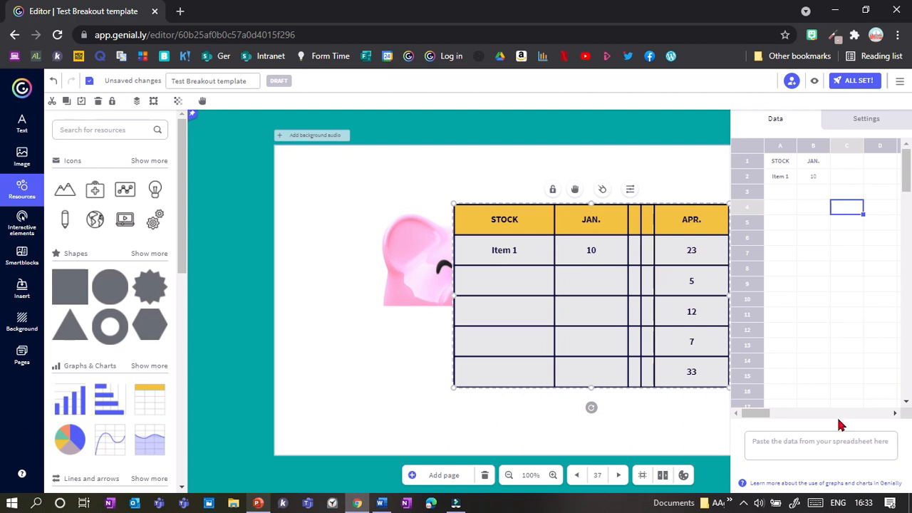
pyautogui.moveTo(760, 417); pyautogui.dragTo(782, 418)
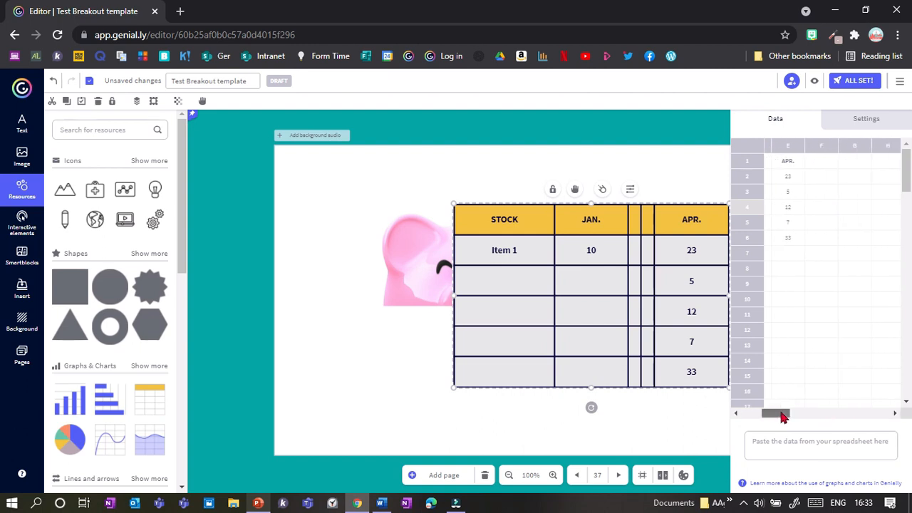
pyautogui.moveTo(791, 243); pyautogui.dragTo(796, 162)
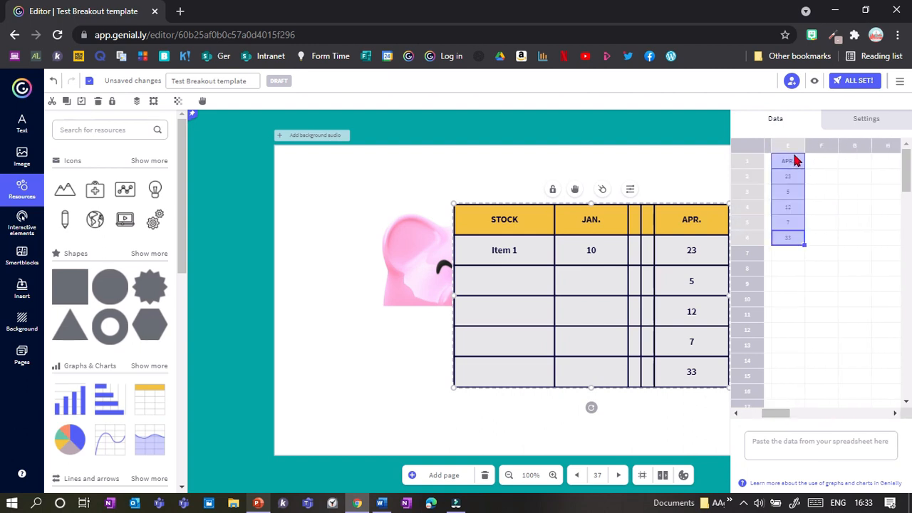
pyautogui.press('Delete')
pyautogui.moveTo(625, 330); pyautogui.dragTo(525, 338)
# Turn on fixed column width for the table and make its header and cell colours transparent.
pyautogui.click(862, 121)
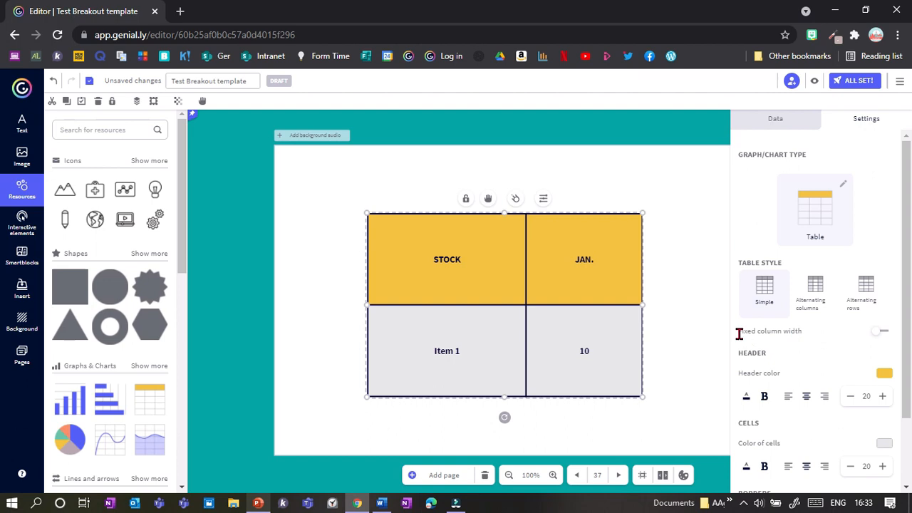
pyautogui.click(888, 335)
pyautogui.moveTo(907, 306); pyautogui.dragTo(909, 365)
pyautogui.click(884, 292)
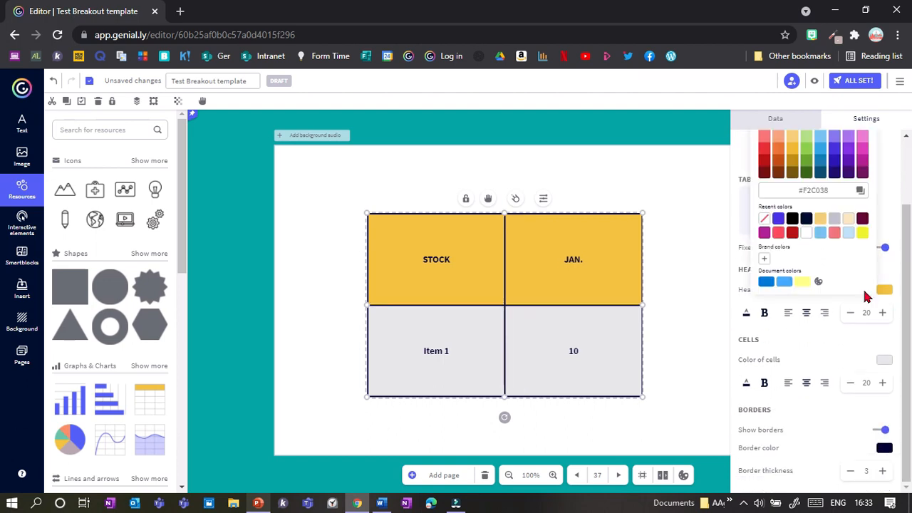
pyautogui.click(763, 221)
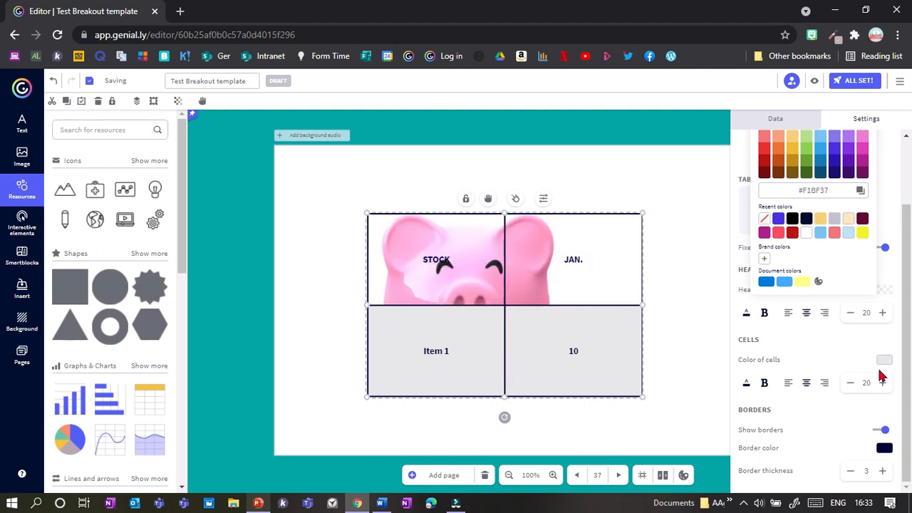
pyautogui.click(883, 360)
pyautogui.click(764, 289)
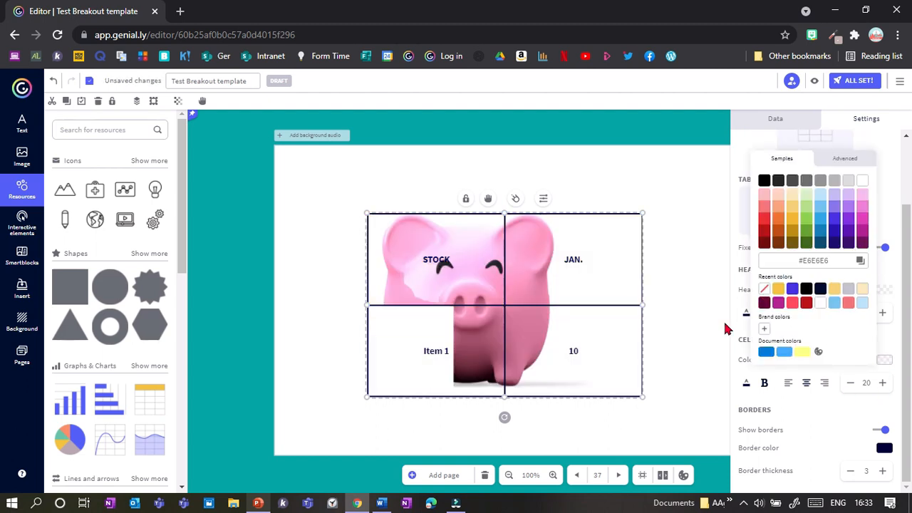
# Centre the table grid on the pig and send it behind the pig pieces.
pyautogui.moveTo(584, 334); pyautogui.dragTo(550, 332)
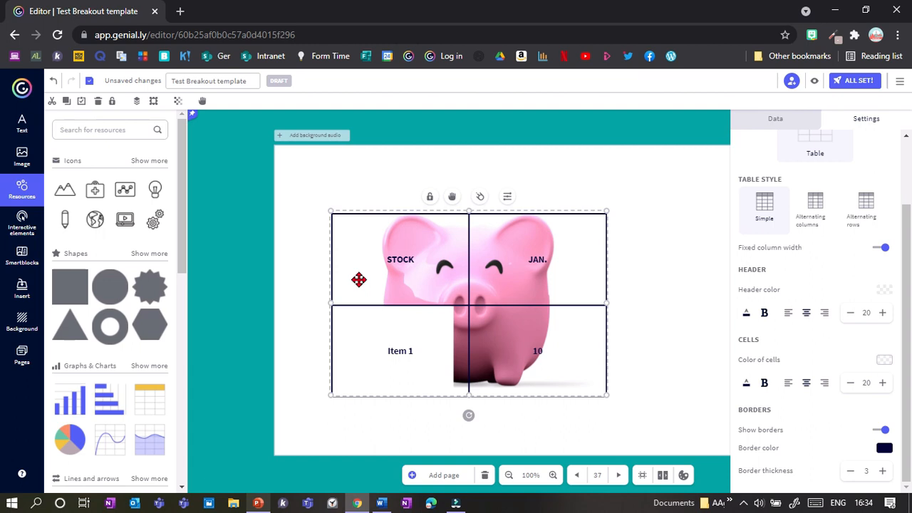
pyautogui.click(137, 101)
pyautogui.click(187, 121)
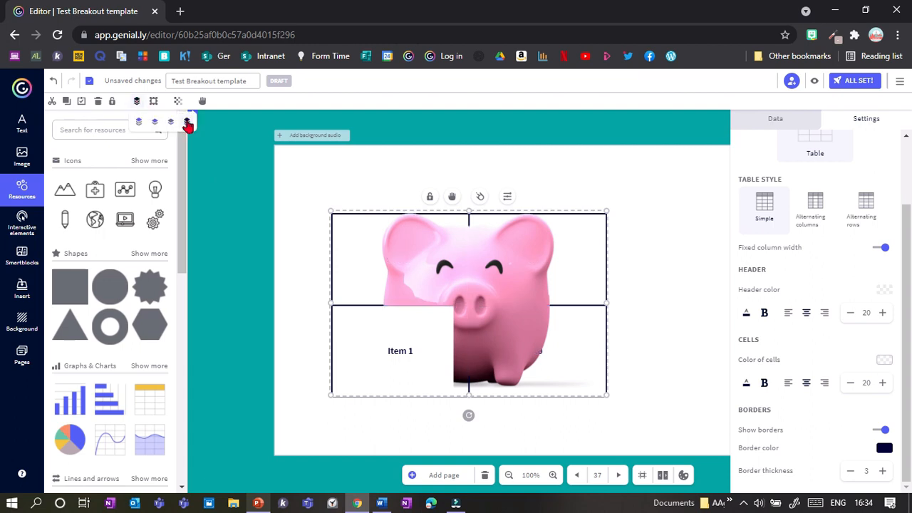
pyautogui.click(442, 265)
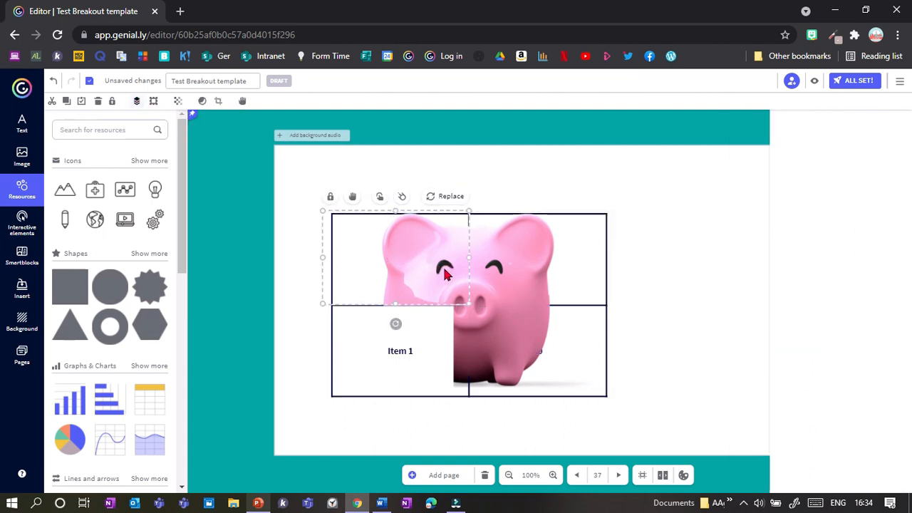
pyautogui.click(416, 350)
# Pull the upper-right pig piece away from the grid and delete it.
pyautogui.click(499, 299)
pyautogui.moveTo(498, 290); pyautogui.dragTo(696, 273)
pyautogui.press('Delete')
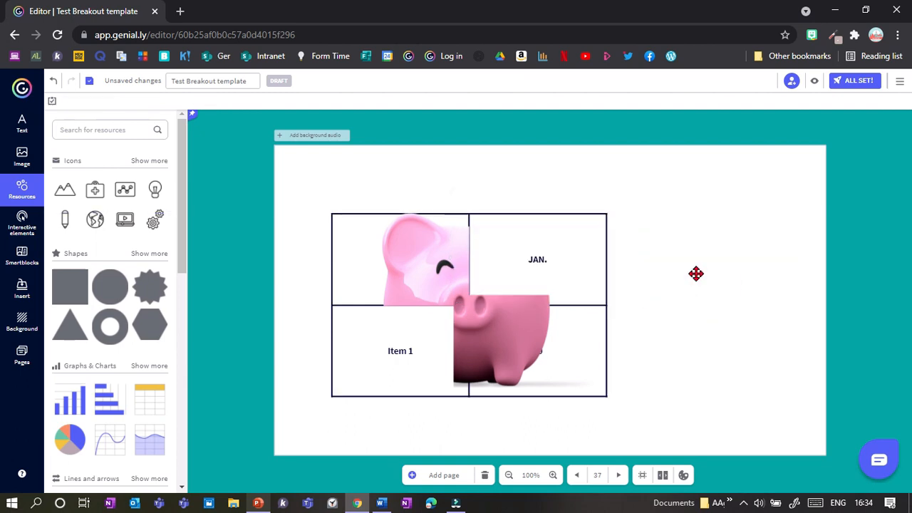
# Trim the upper-left pig piece's crop along its lower and left edges to fit the table cell.
pyautogui.click(436, 292)
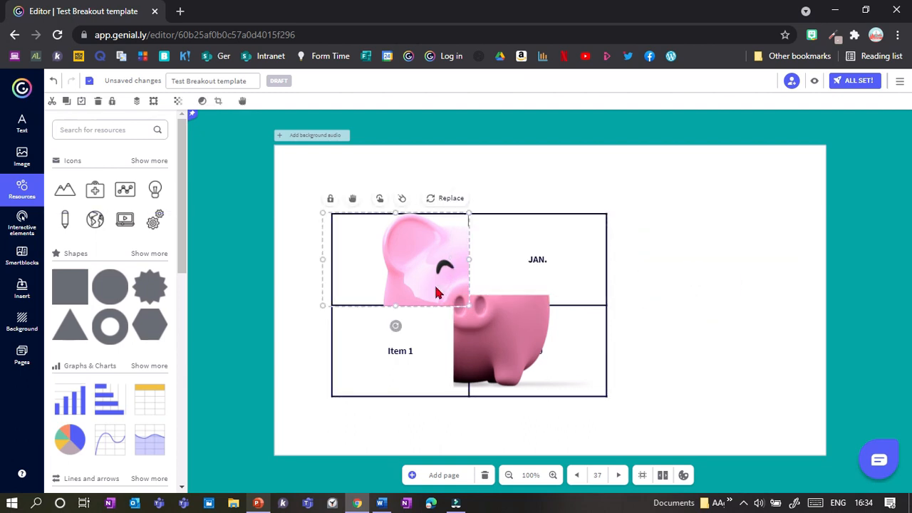
pyautogui.click(218, 102)
pyautogui.moveTo(398, 307); pyautogui.dragTo(397, 304)
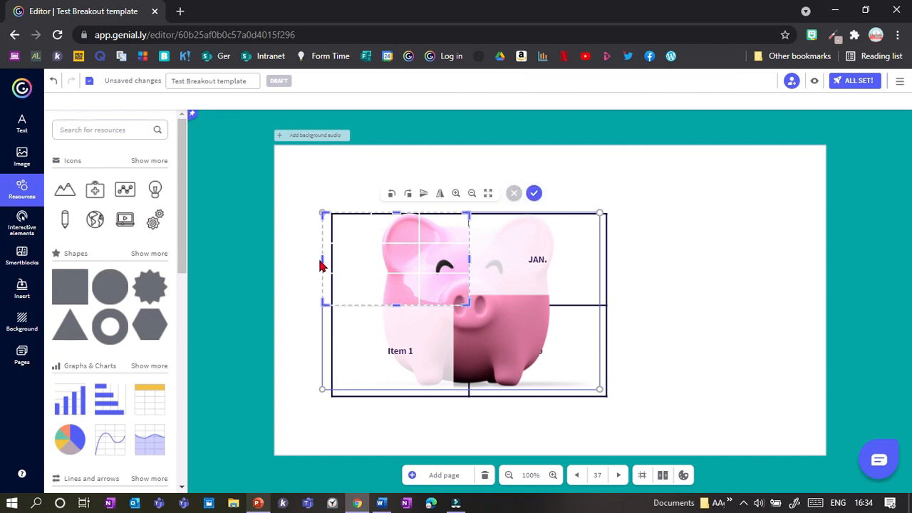
pyautogui.moveTo(324, 257); pyautogui.dragTo(333, 259)
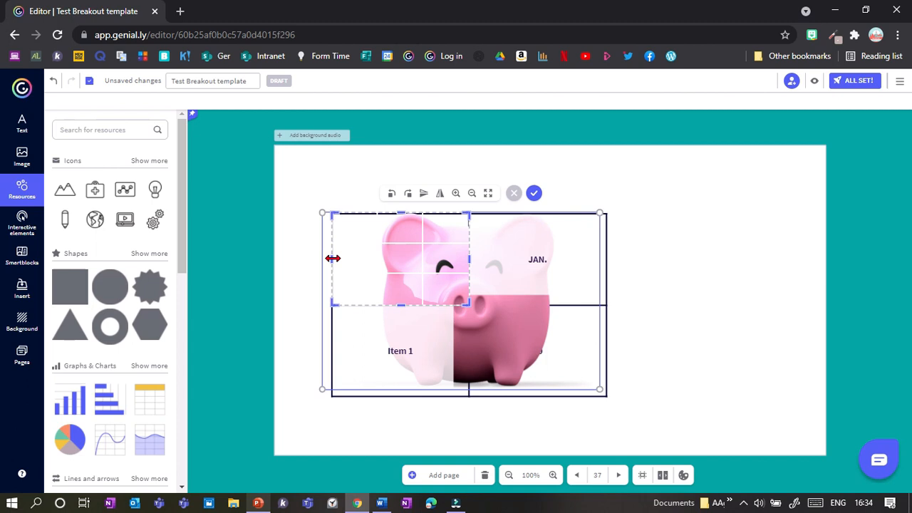
pyautogui.click(533, 193)
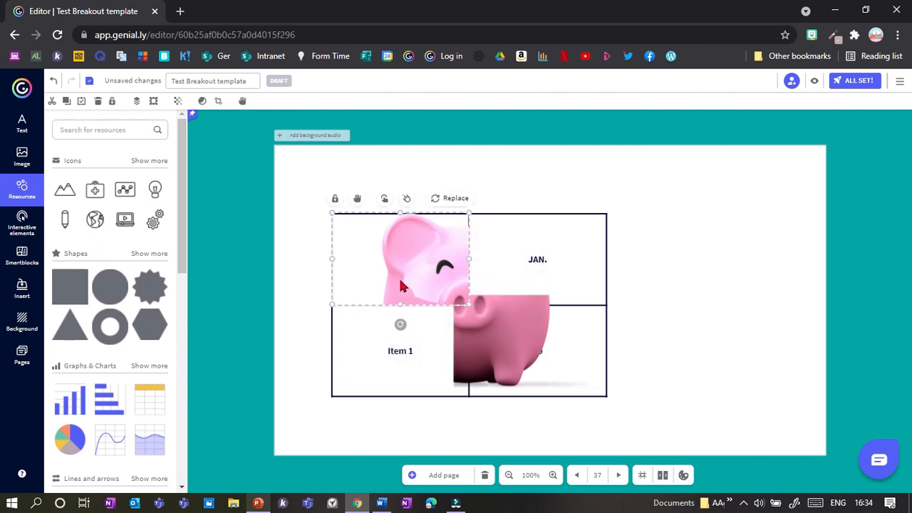
# Duplicate the trimmed upper-left piece and crop the copy to the pig's upper-right quarter along the table's centre line.
pyautogui.moveTo(398, 277); pyautogui.dragTo(398, 276)
pyautogui.click(218, 100)
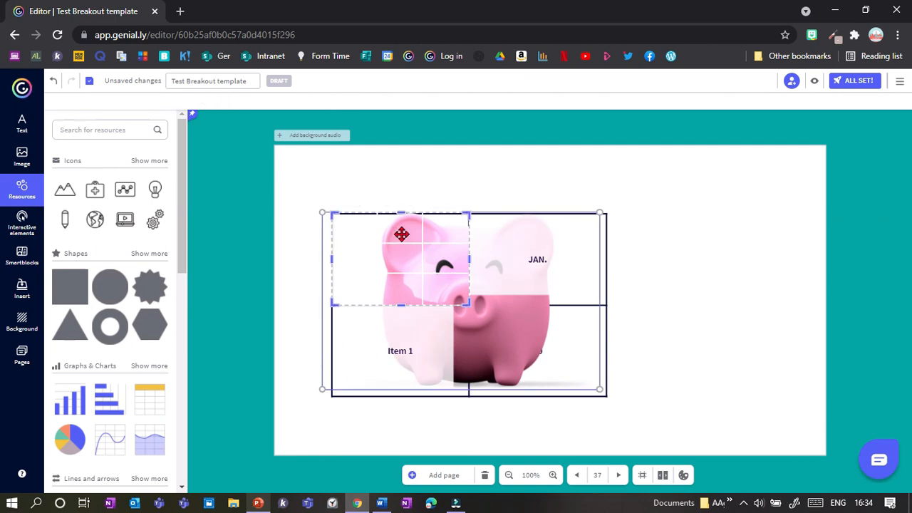
pyautogui.moveTo(331, 257); pyautogui.dragTo(468, 268)
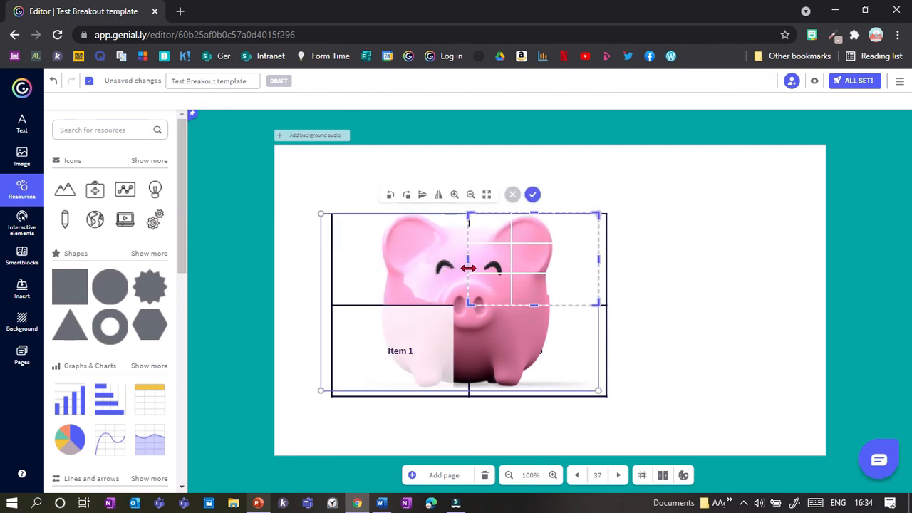
pyautogui.click(532, 194)
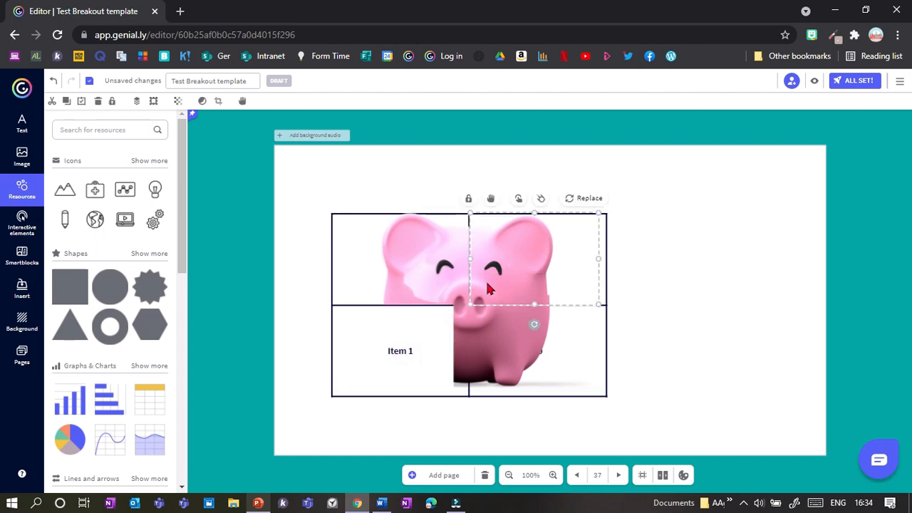
# Duplicate the new upper-right piece and crop the copy to the pig's lower-right quarter, following the table's grid lines.
pyautogui.moveTo(503, 262); pyautogui.dragTo(503, 366)
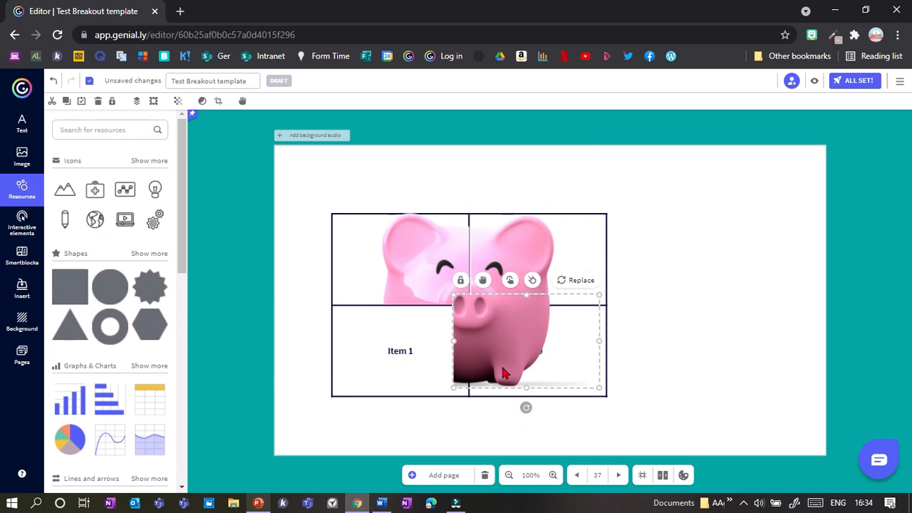
pyautogui.hotkey('ctrl', 'z')
pyautogui.click(218, 100)
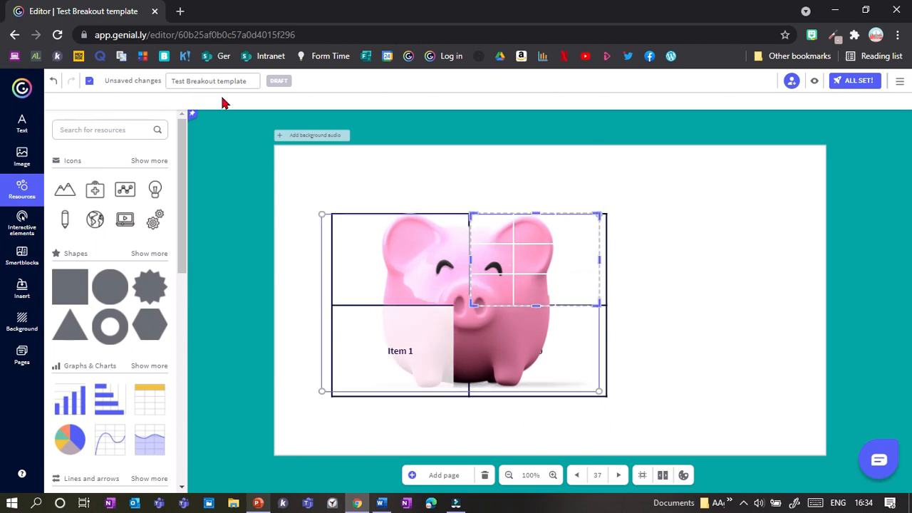
pyautogui.moveTo(534, 305); pyautogui.dragTo(535, 392)
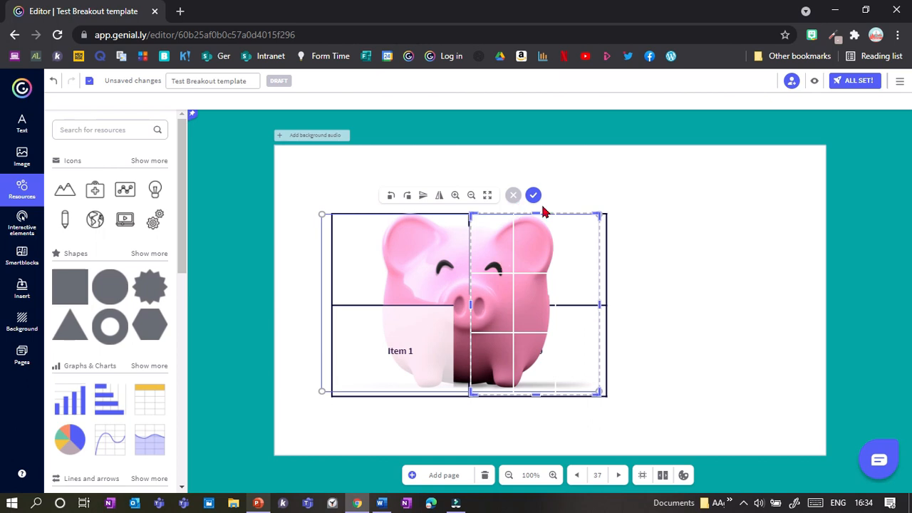
pyautogui.moveTo(534, 213); pyautogui.dragTo(534, 305)
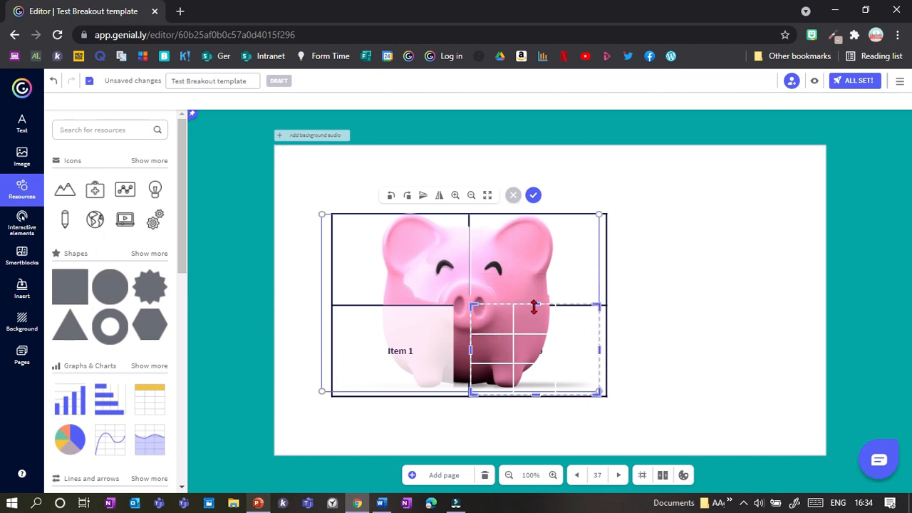
pyautogui.click(533, 200)
pyautogui.click(698, 325)
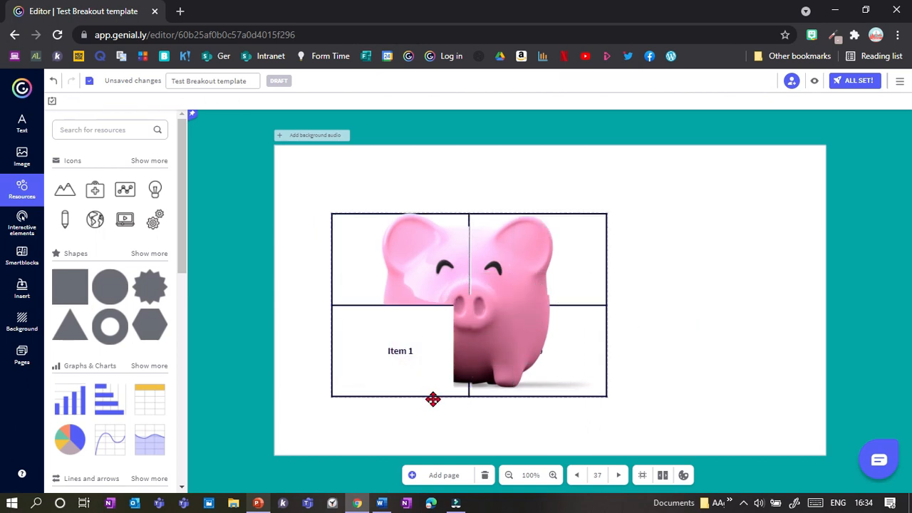